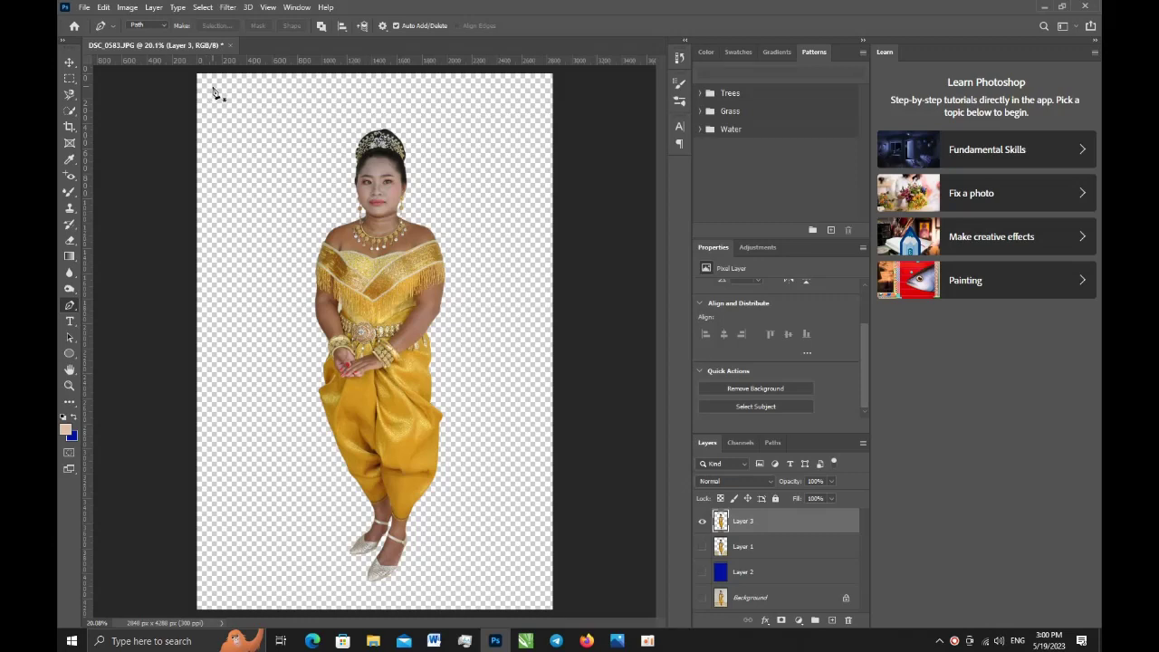
# Step: Lift Layer 3's midtones with Curves, raising input 122 to output 132
pyautogui.click(127, 8)
pyautogui.moveTo(146, 39)
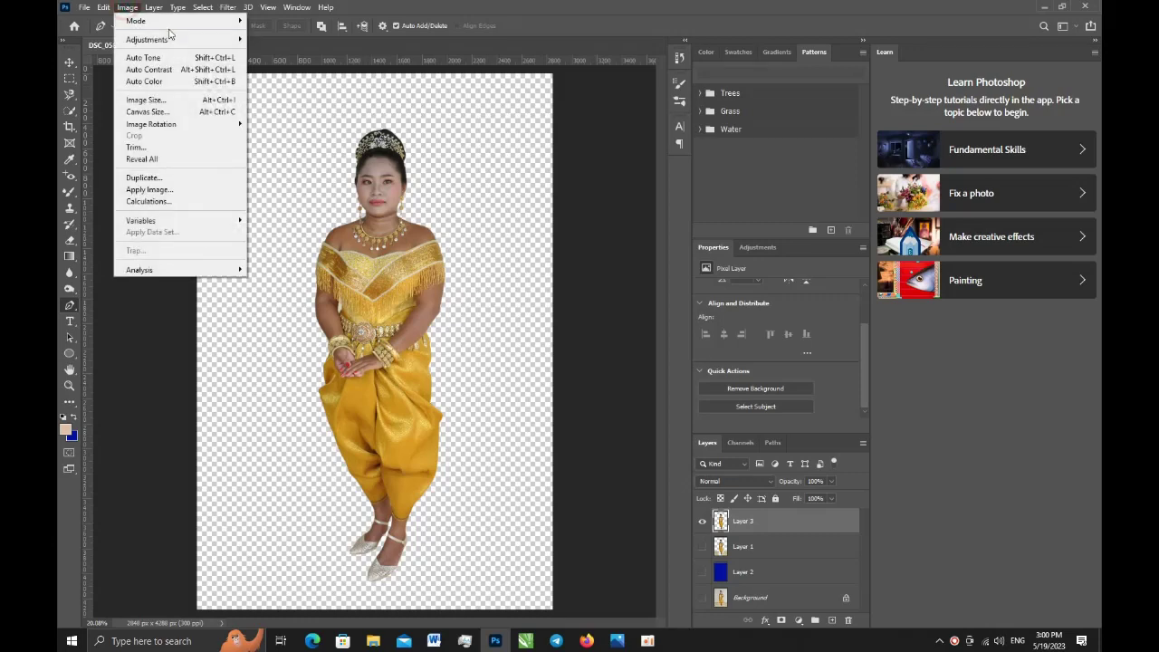
pyautogui.click(270, 61)
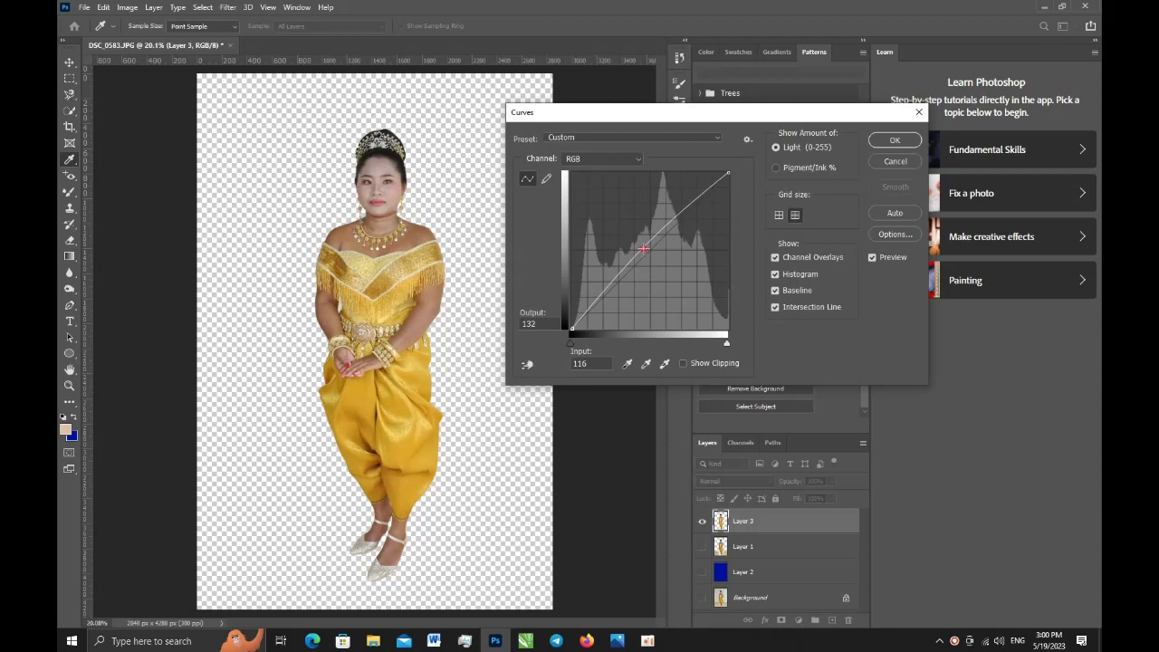
pyautogui.moveTo(643, 249); pyautogui.dragTo(646, 246)
pyautogui.click(892, 140)
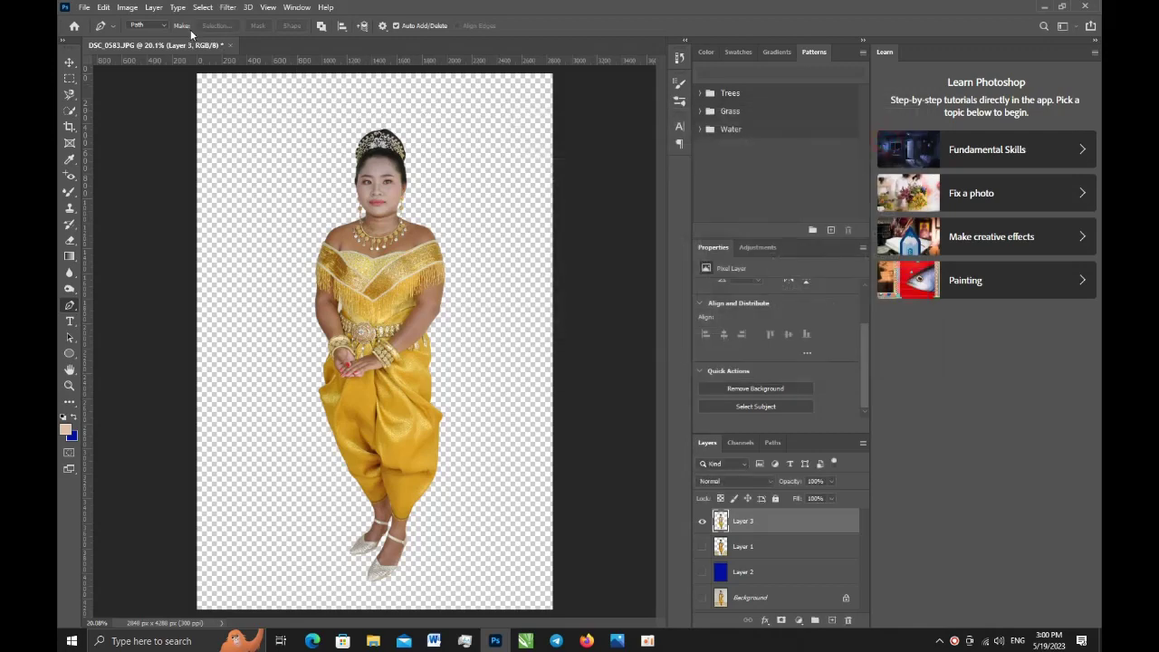
# Step: Move the Levels white input from 255 to 245 to brighten Layer 3's highlights
pyautogui.click(127, 8)
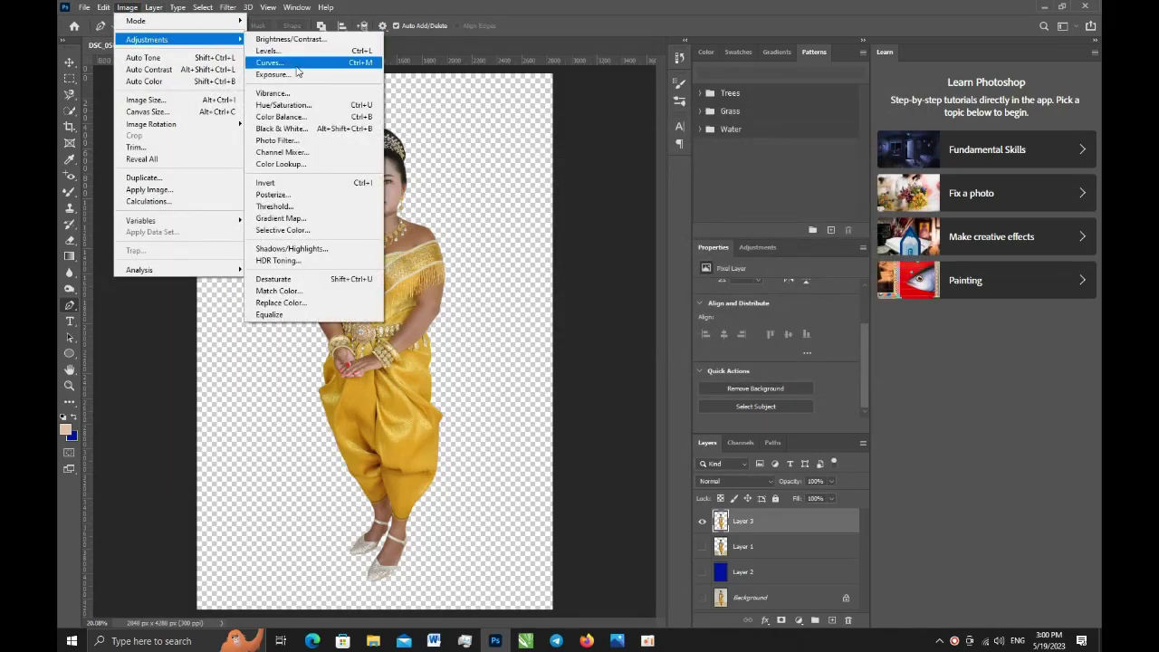
pyautogui.moveTo(147, 39)
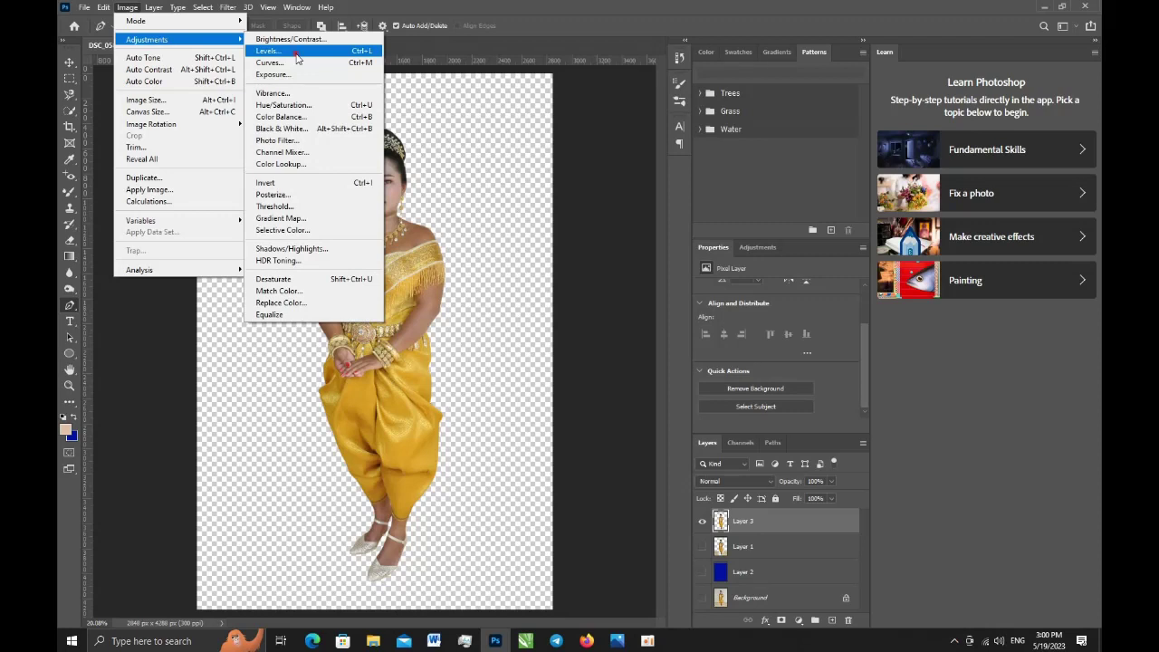
pyautogui.click(297, 58)
pyautogui.moveTo(808, 266); pyautogui.dragTo(803, 270)
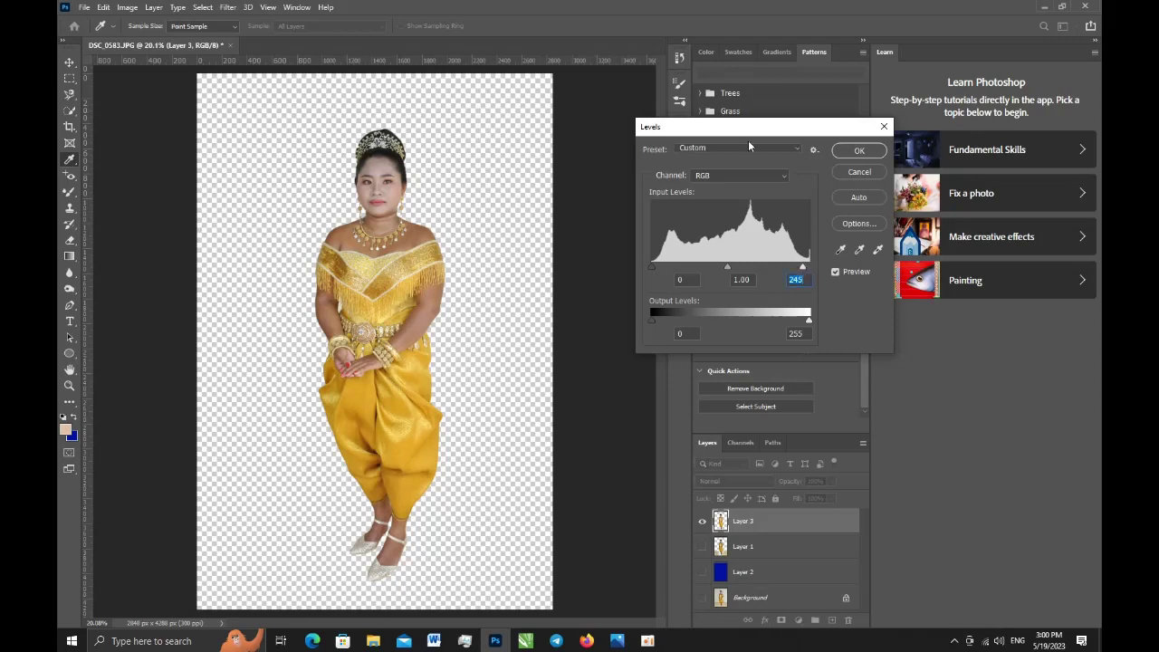
pyautogui.click(856, 151)
pyautogui.press('p')
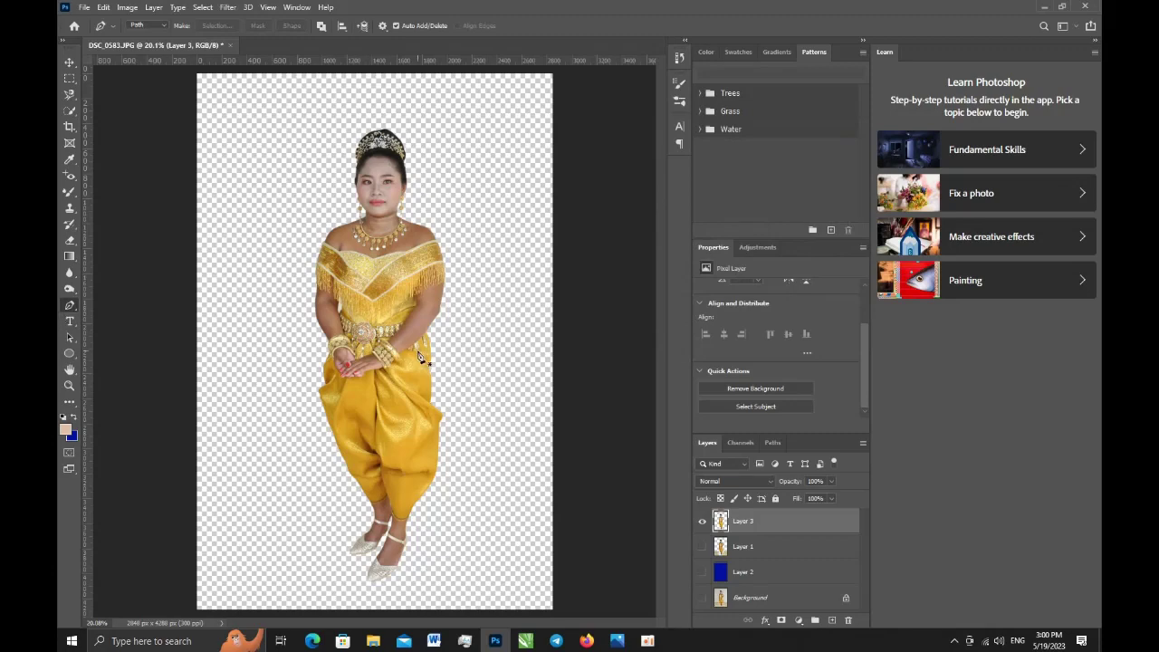
pyautogui.scroll(1, 305, 243)
pyautogui.scroll(1, 305, 242)
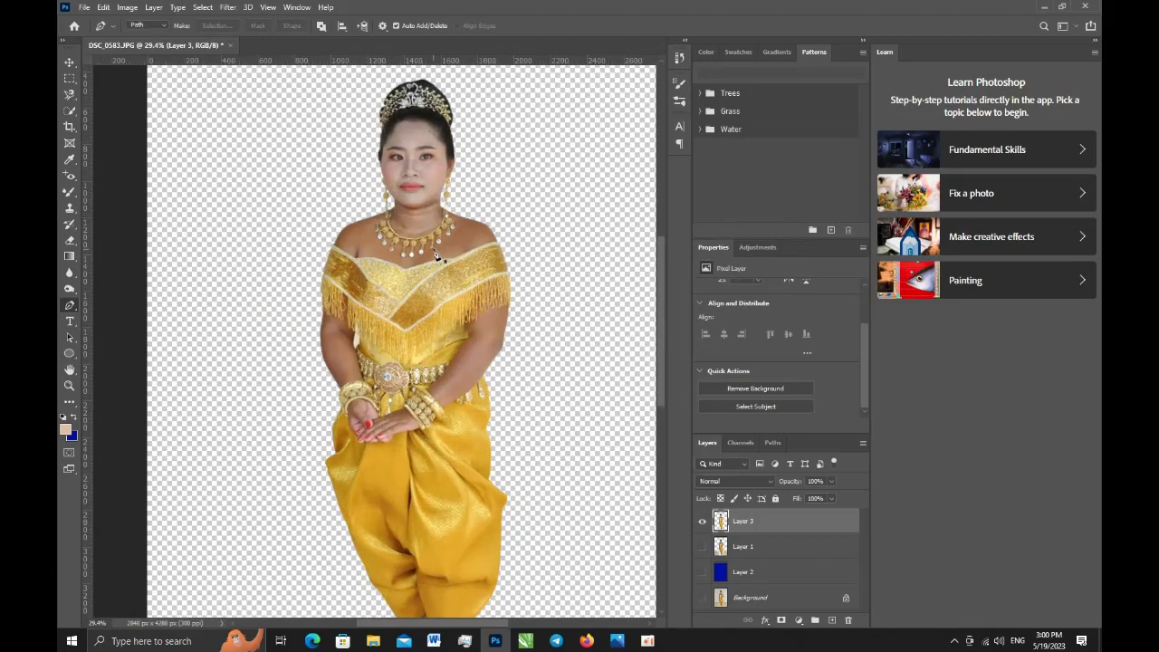
pyautogui.scroll(2, 437, 253)
pyautogui.scroll(-1, 439, 252)
pyautogui.scroll(-1, 439, 253)
pyautogui.scroll(-1, 439, 252)
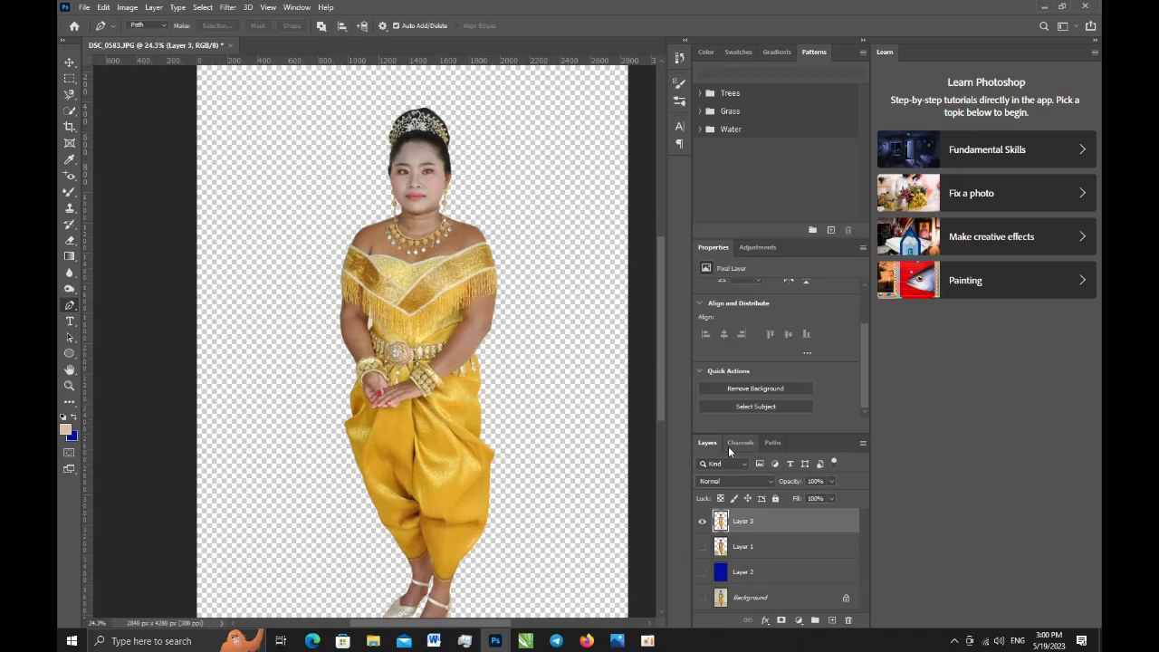
# Step: Add a Curves adjustment layer clipped to Layer 3 and nudge its midtone point upward
pyautogui.click(798, 620)
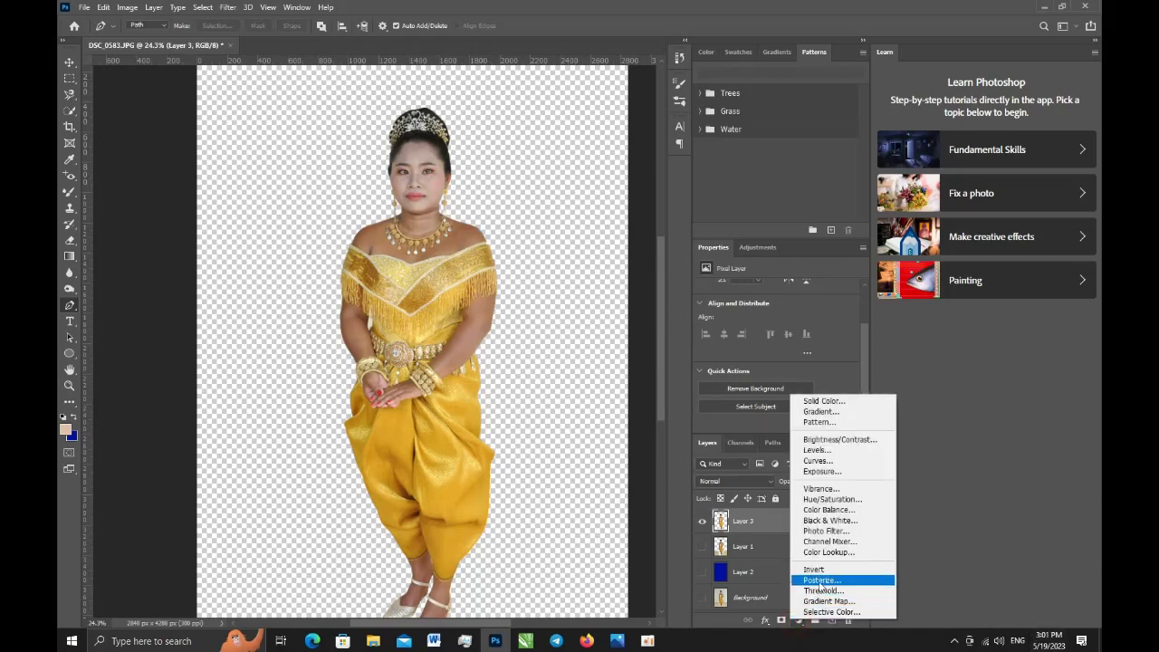
pyautogui.click(818, 460)
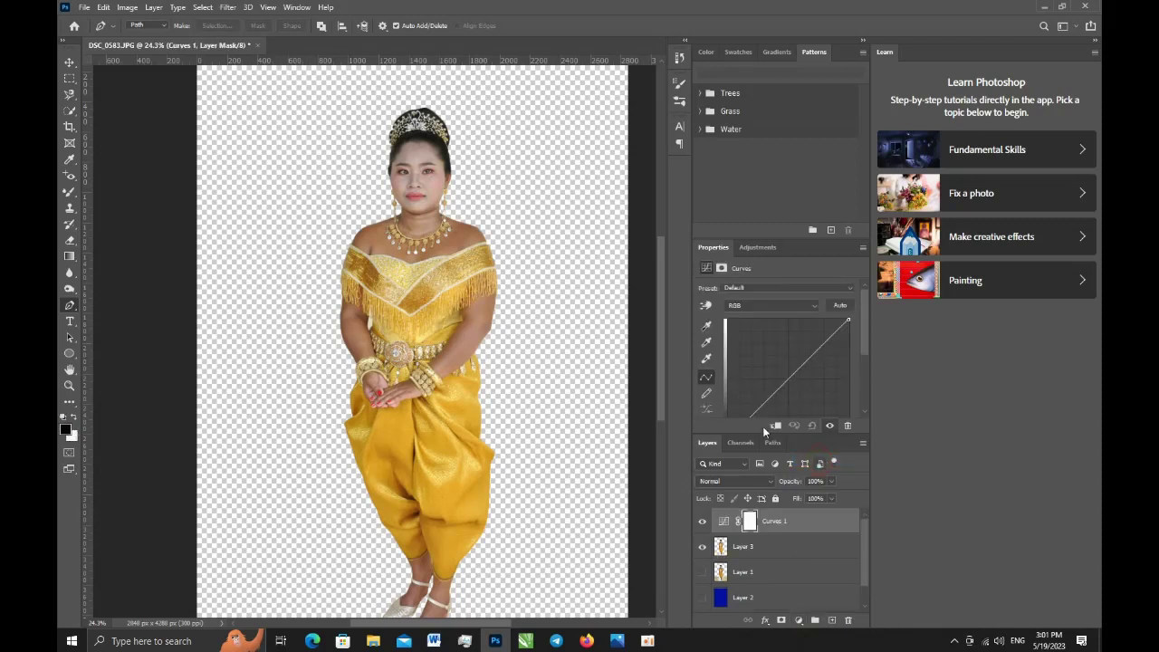
pyautogui.click(775, 426)
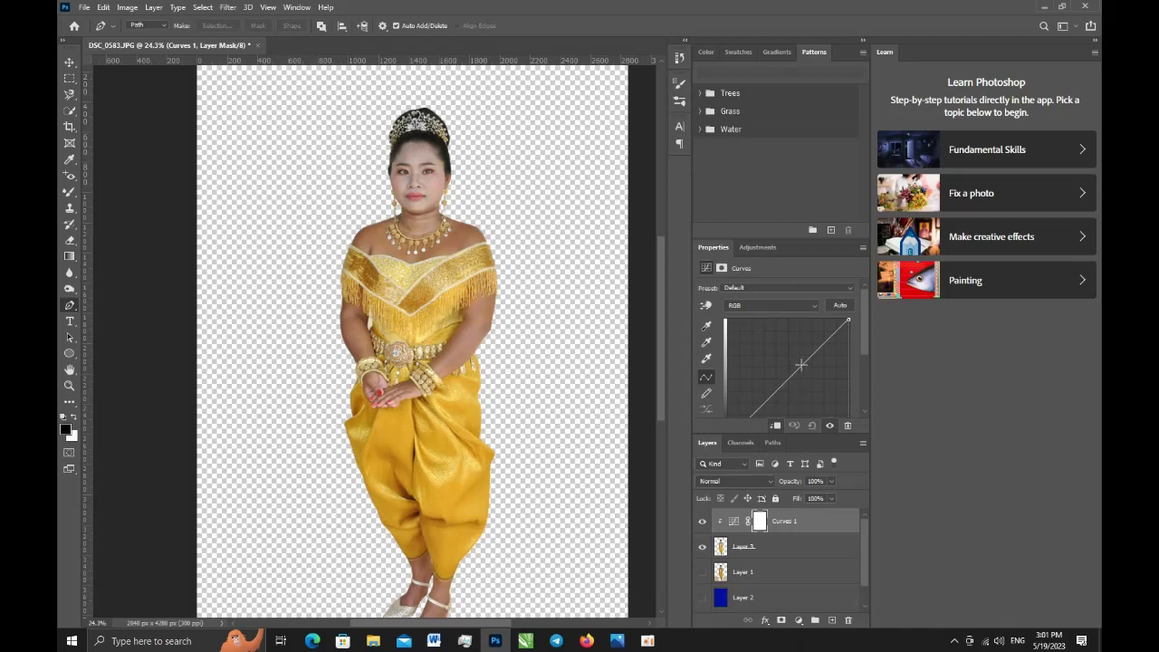
pyautogui.click(800, 364)
pyautogui.click(721, 268)
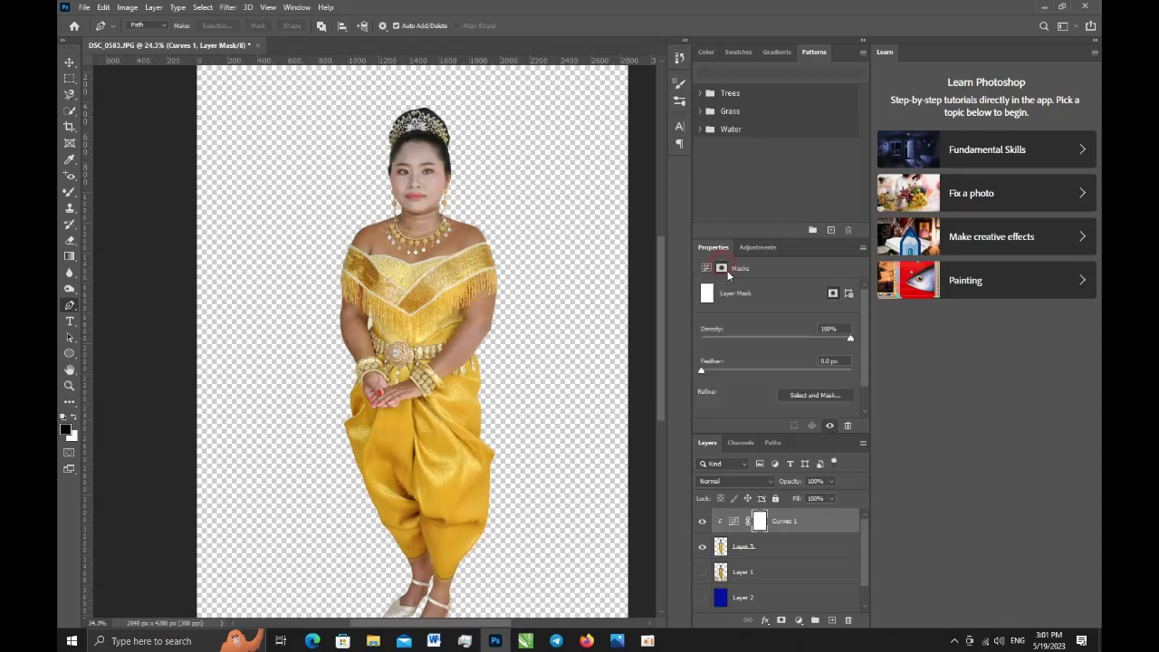
pyautogui.click(706, 268)
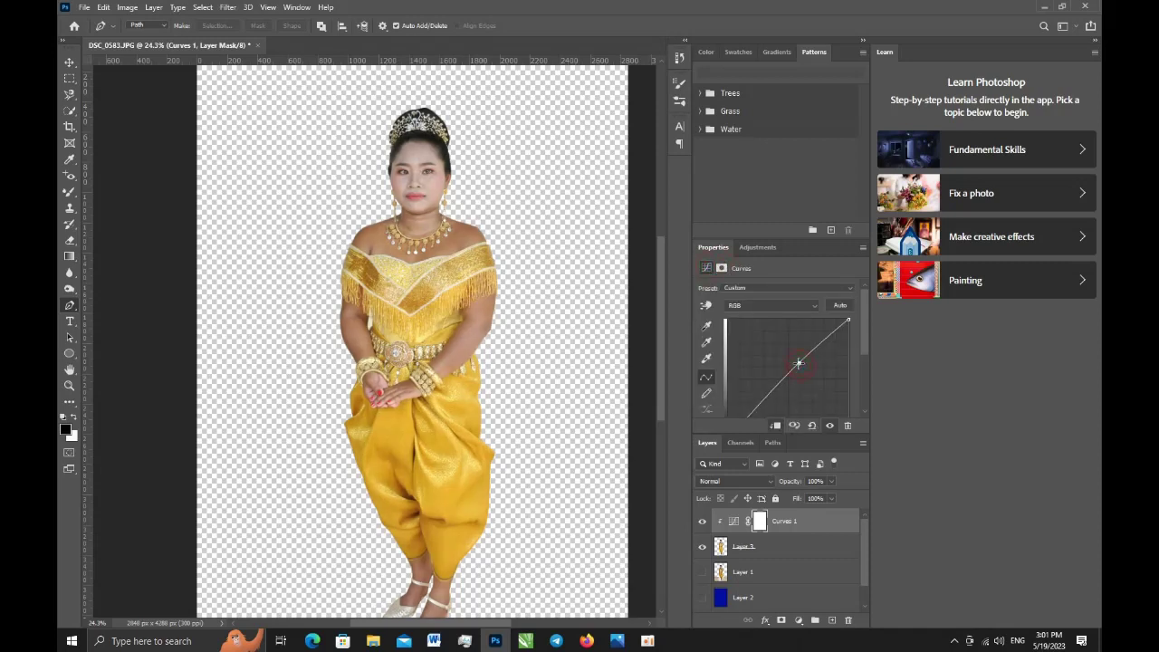
pyautogui.moveTo(798, 363); pyautogui.dragTo(794, 361)
pyautogui.click(799, 362)
pyautogui.moveTo(799, 362); pyautogui.dragTo(795, 363)
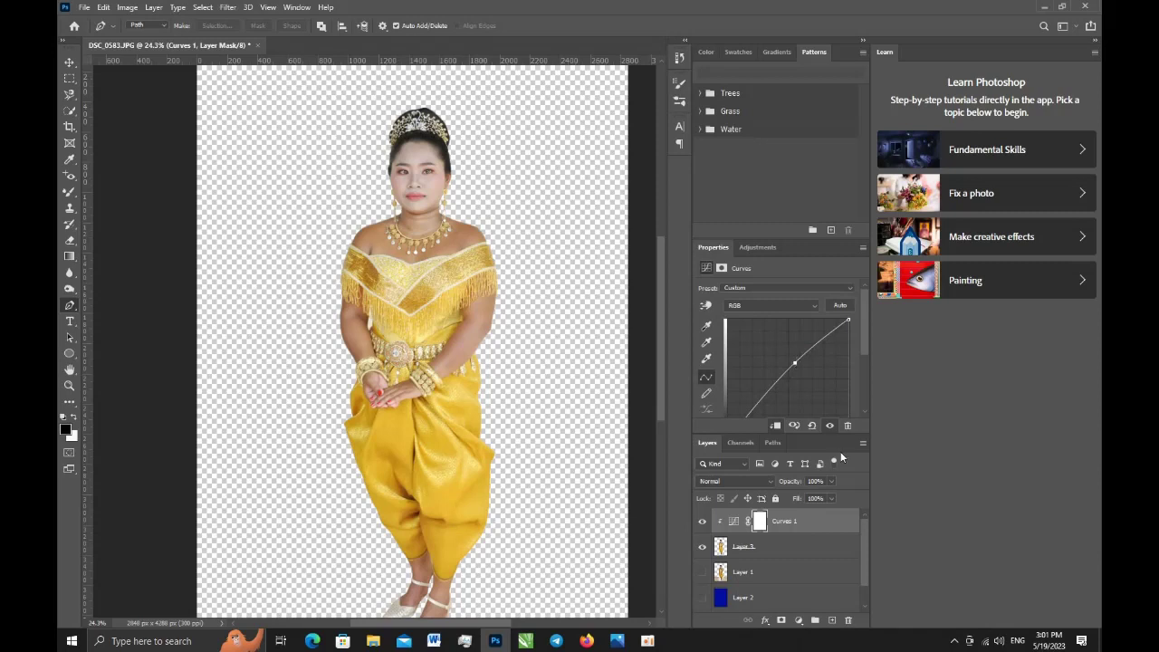
# Step: Add a Black & White adjustment layer clipped to the figure at 10% opacity
pyautogui.click(798, 620)
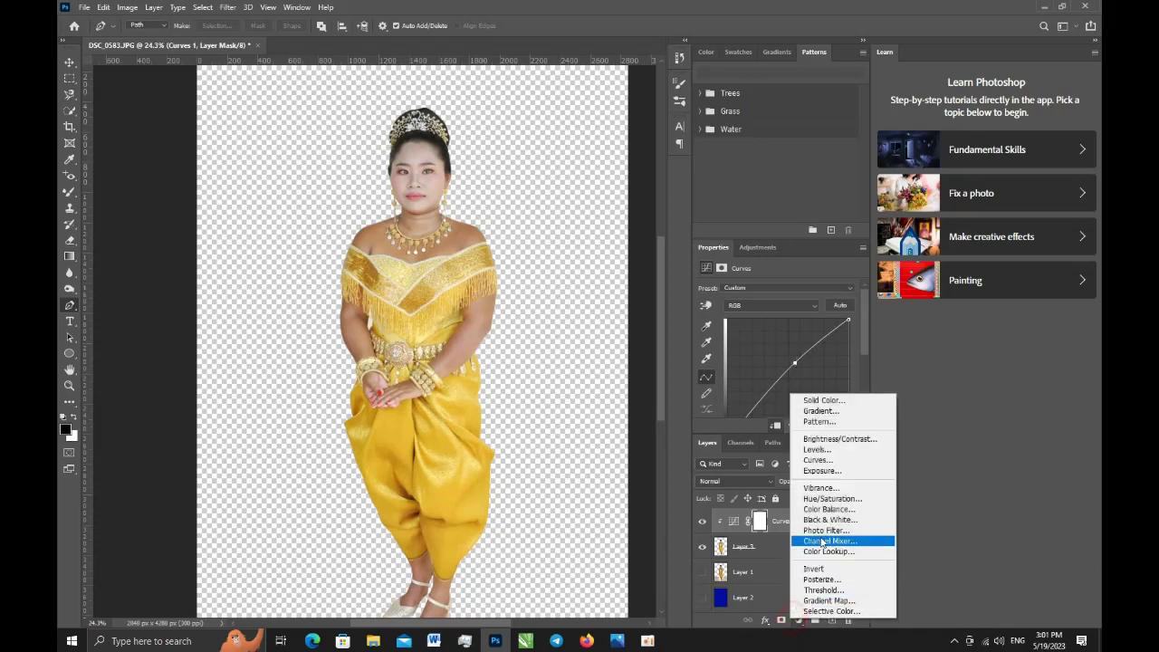
pyautogui.click(822, 520)
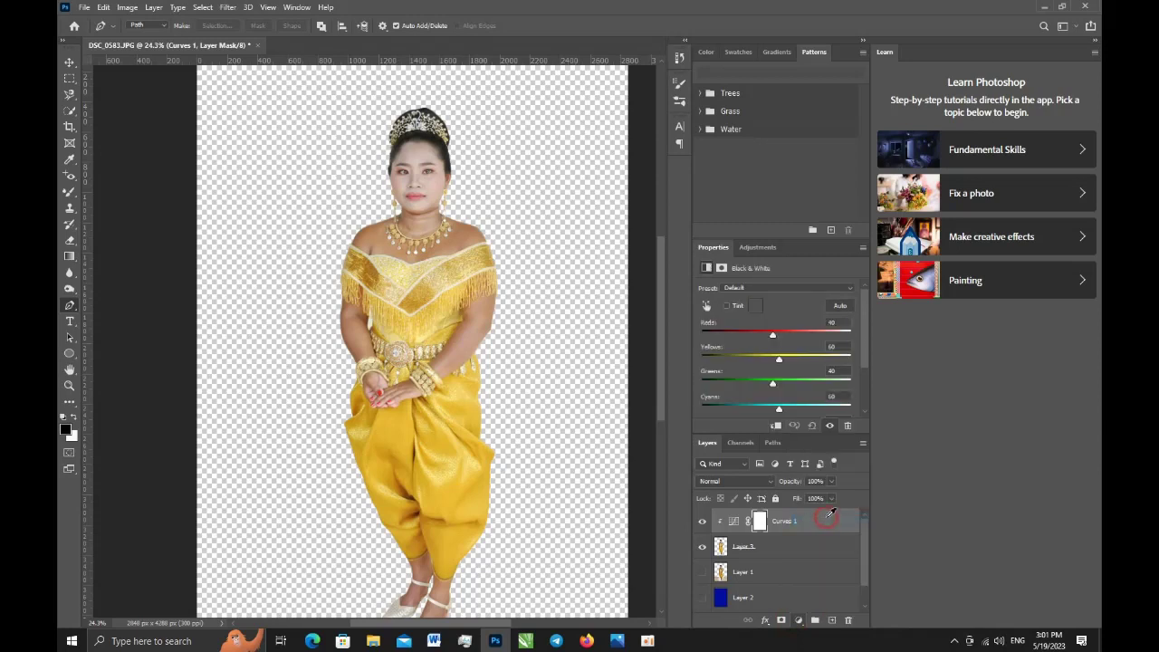
pyautogui.click(776, 426)
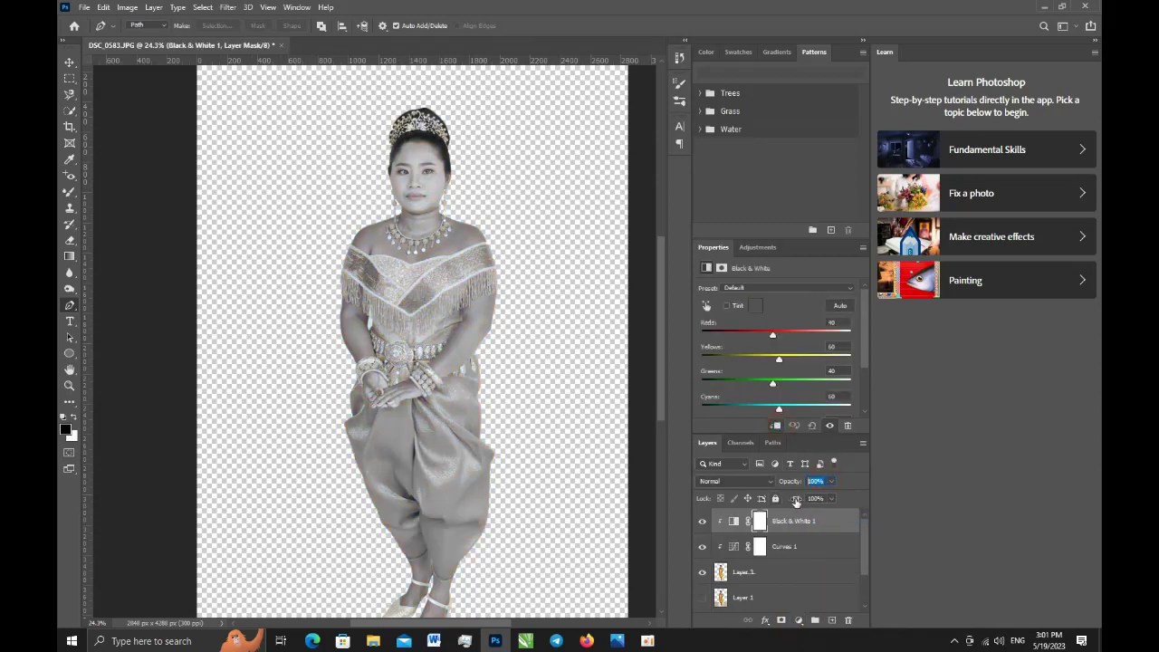
pyautogui.write('10')
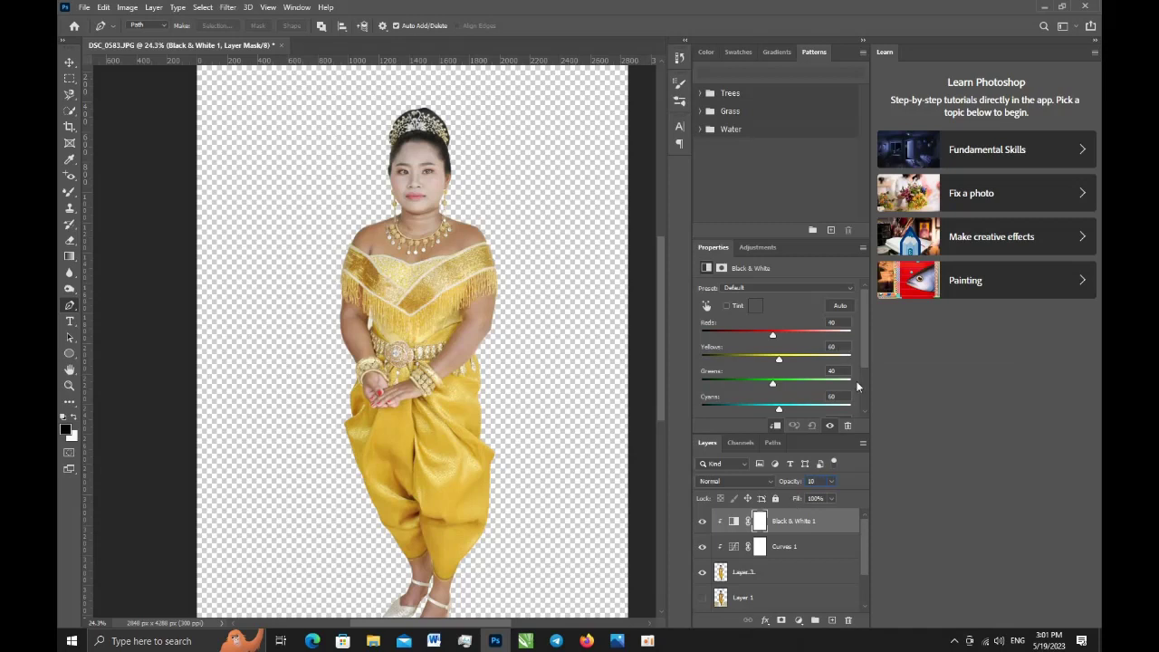
# Step: Lower the Curves 1 point slightly, then set Black & White Reds 150 and Yellows 170
pyautogui.click(810, 544)
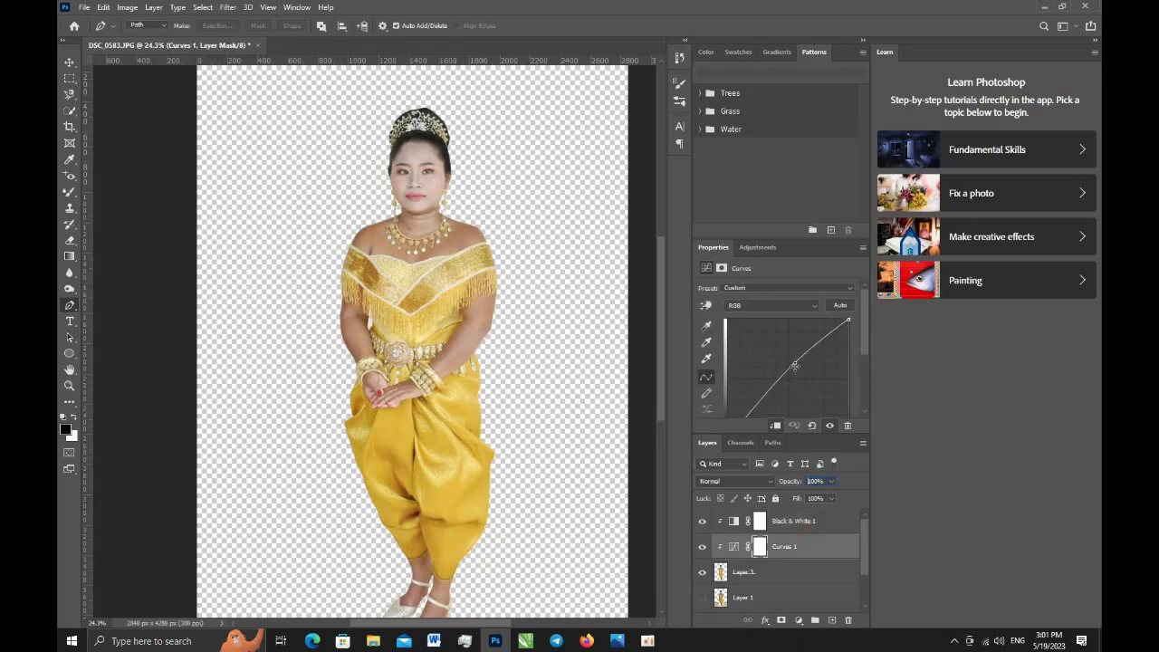
pyautogui.moveTo(794, 365); pyautogui.dragTo(796, 368)
pyautogui.click(797, 522)
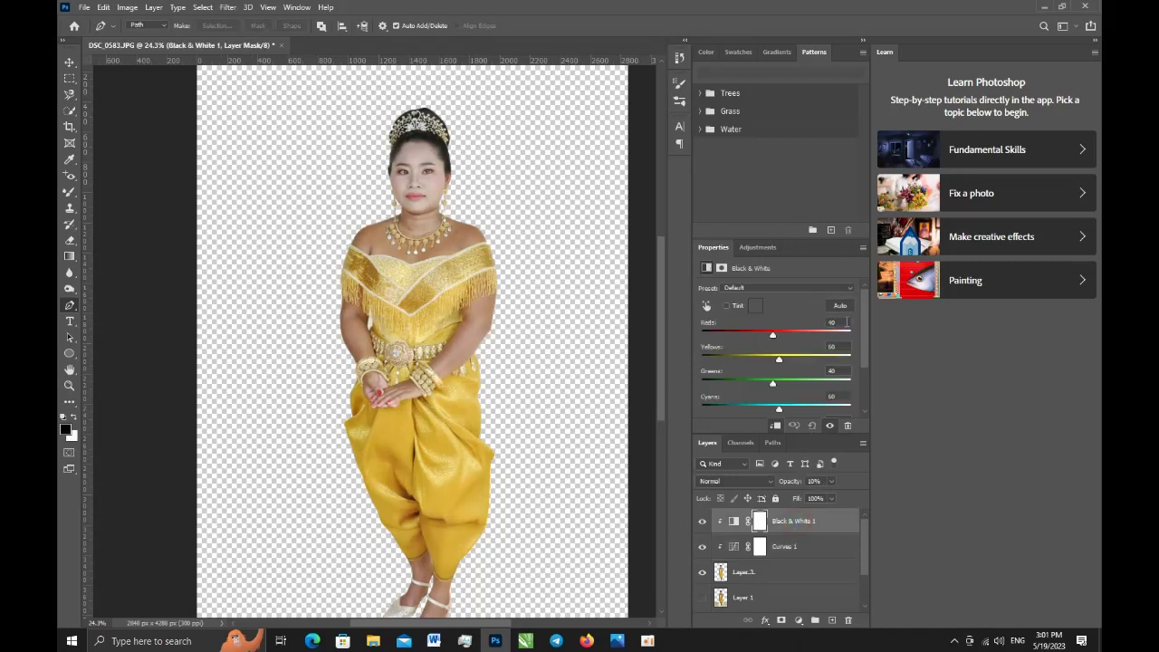
pyautogui.write('150')
pyautogui.write('170')
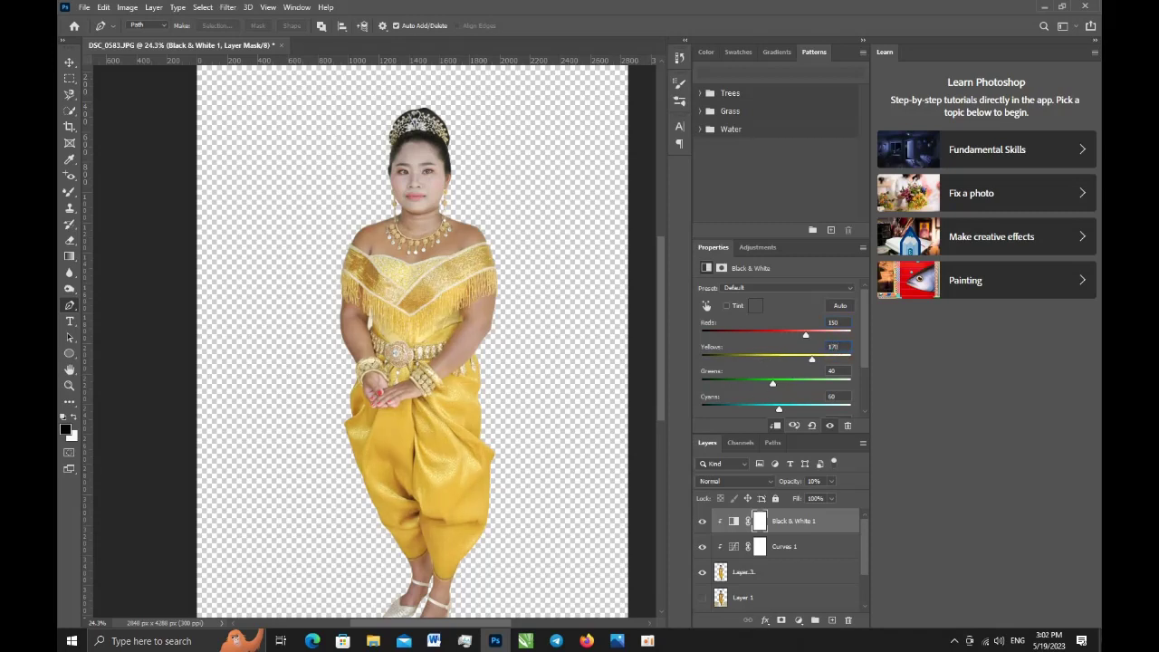
pyautogui.click(69, 63)
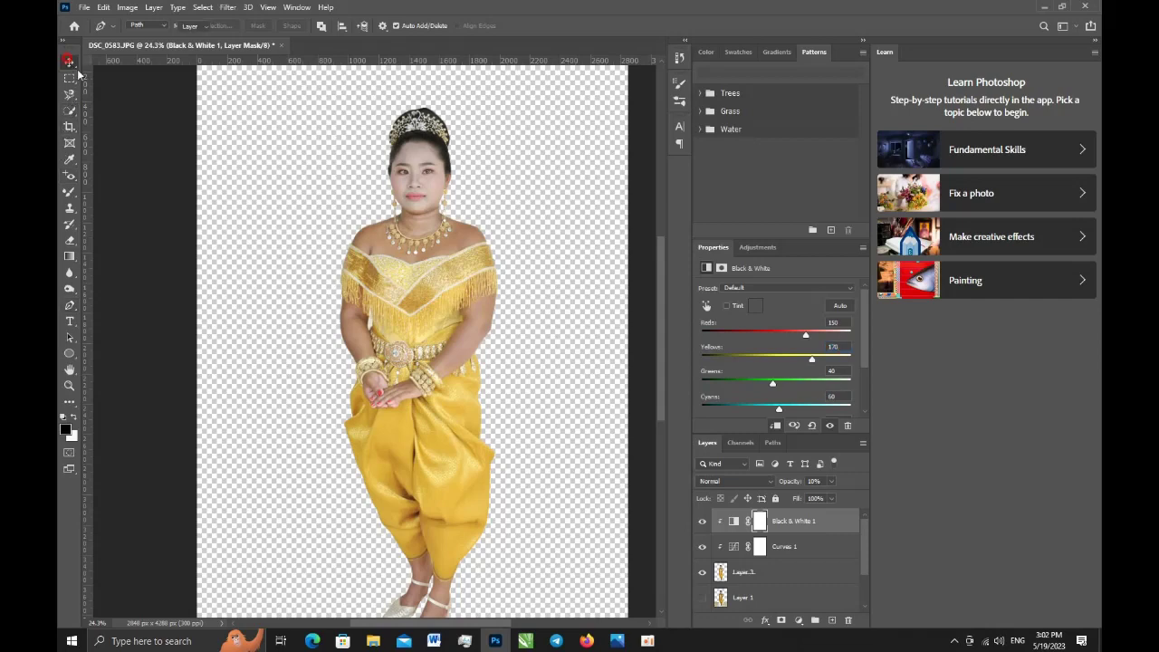
pyautogui.scroll(2, 407, 190)
pyautogui.scroll(1, 481, 238)
pyautogui.scroll(-1, 470, 317)
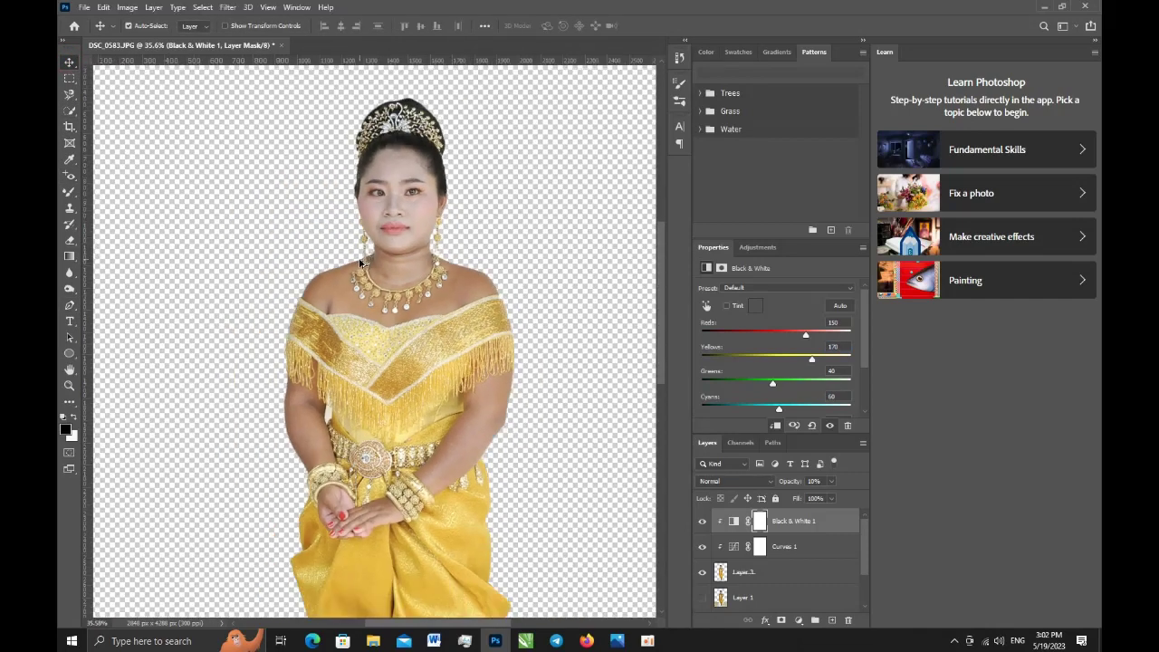
pyautogui.scroll(-2, 448, 443)
pyautogui.click(69, 191)
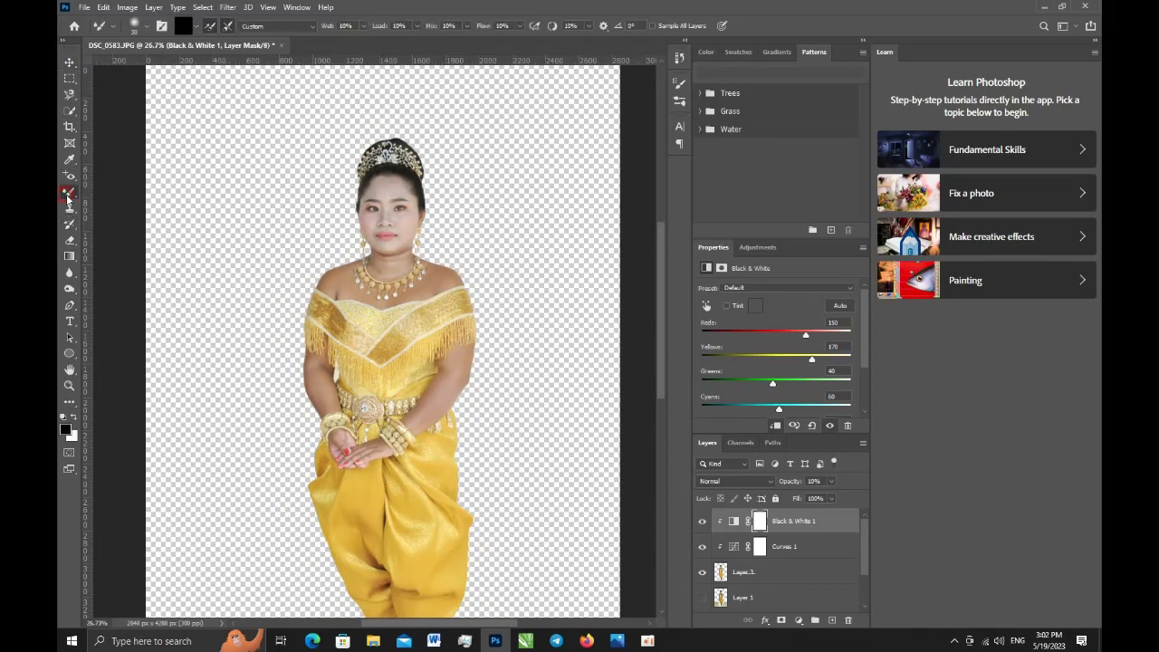
pyautogui.click(110, 193)
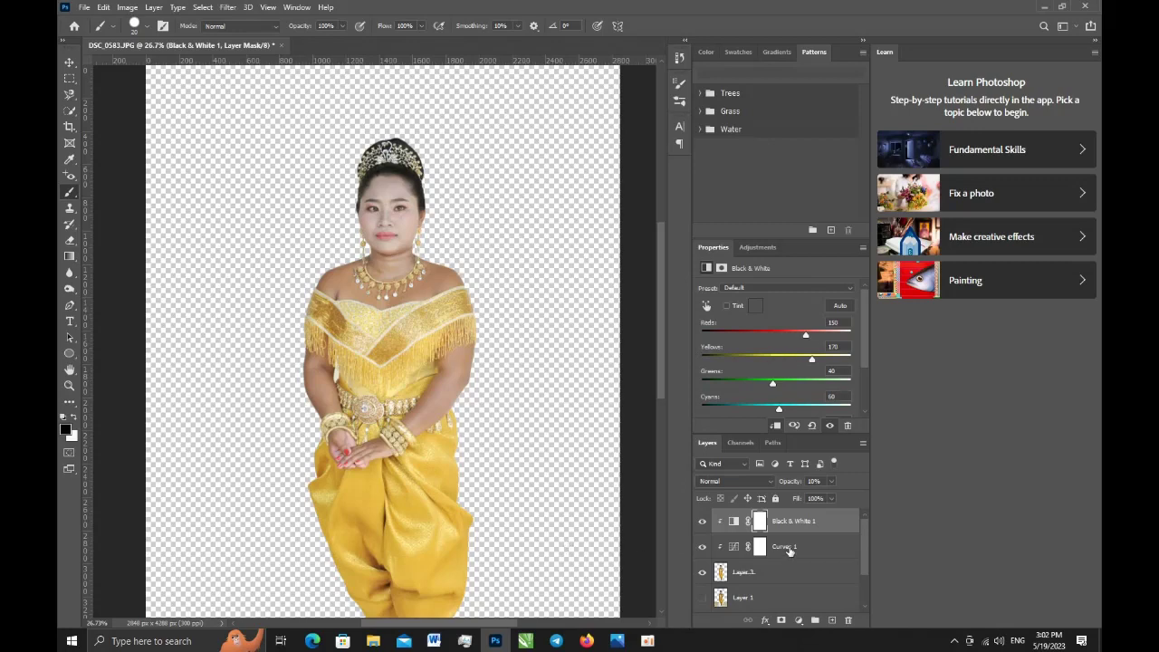
pyautogui.scroll(1, 386, 249)
pyautogui.scroll(2, 386, 249)
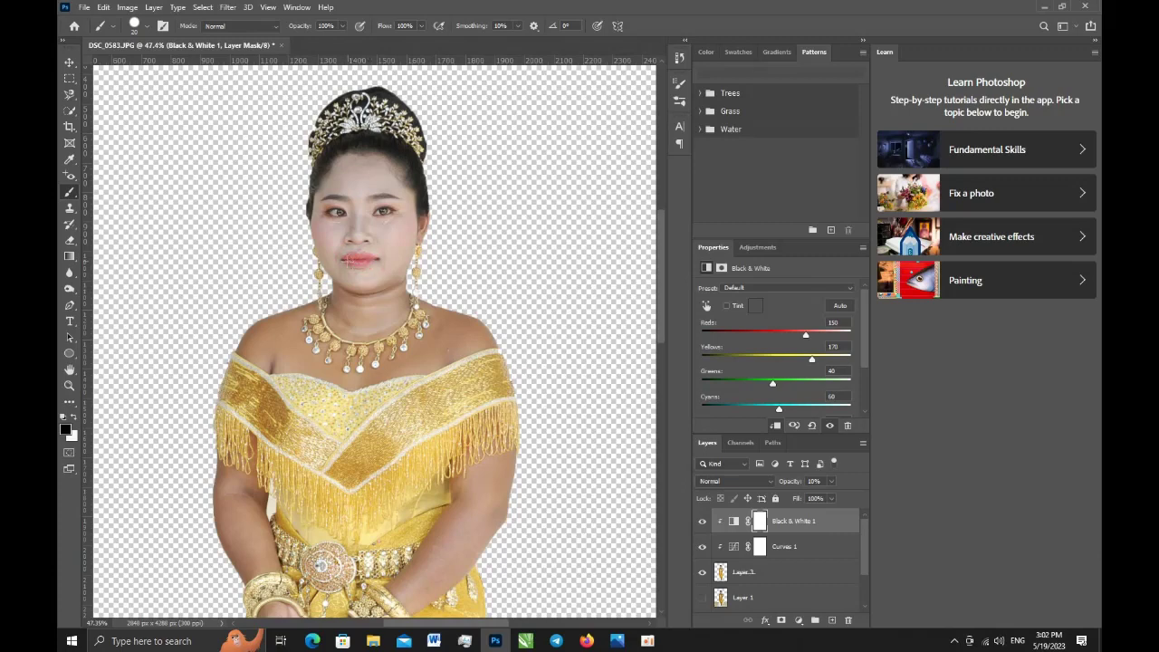
pyautogui.scroll(-2, 715, 378)
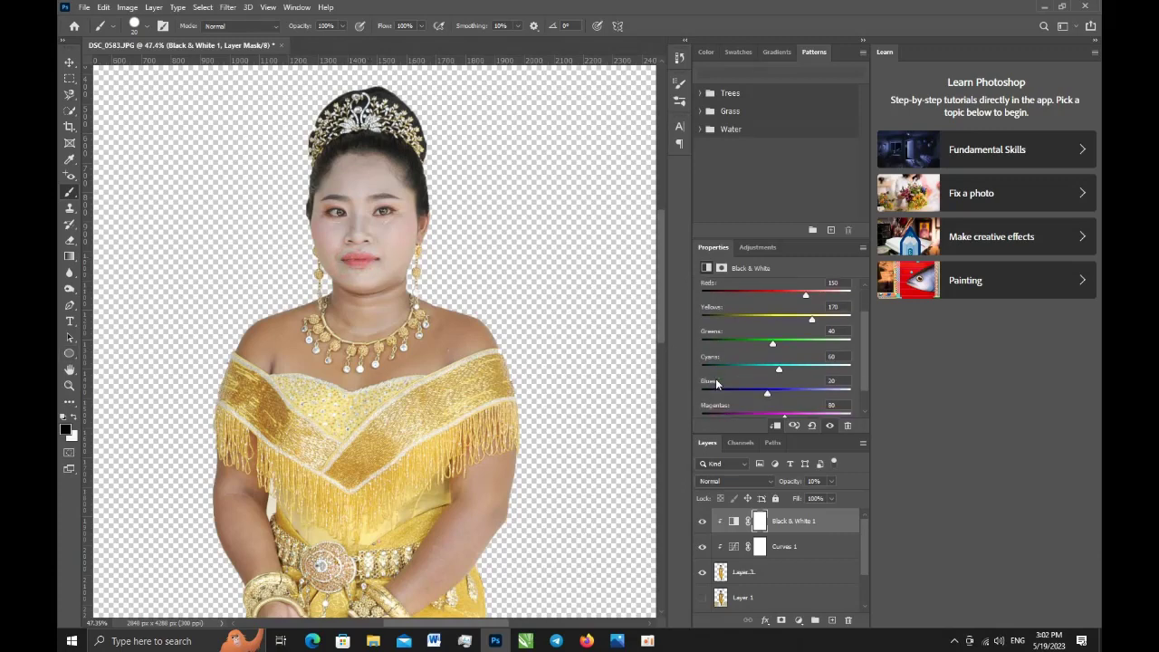
pyautogui.click(69, 61)
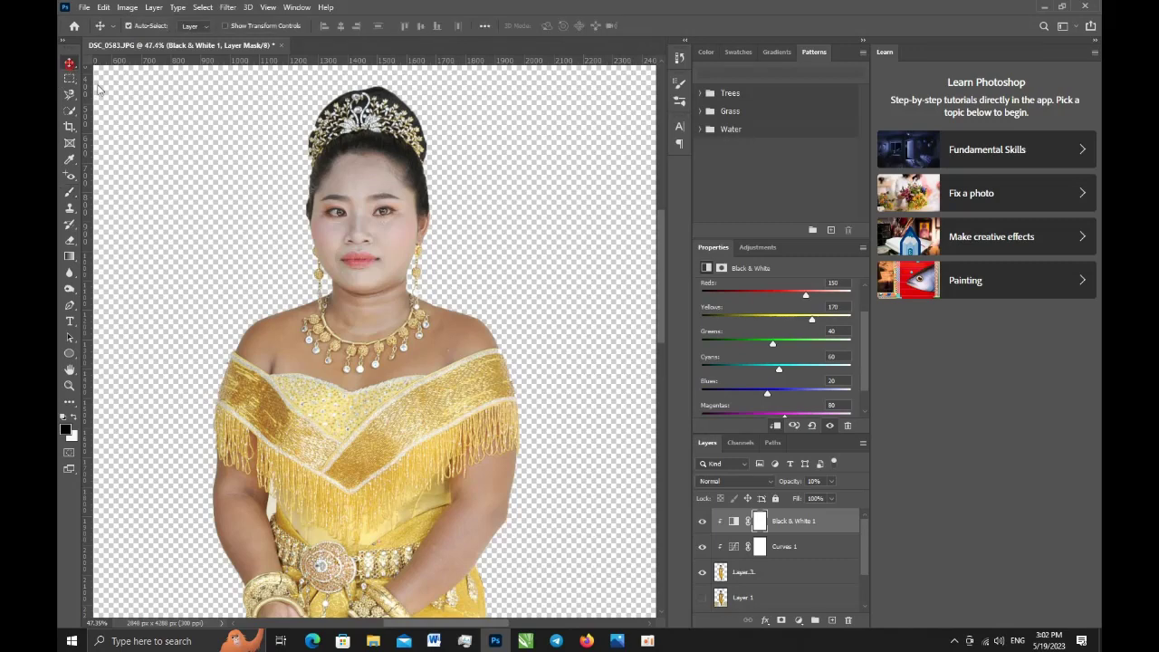
pyautogui.scroll(-1, 472, 347)
pyautogui.scroll(-1, 472, 347)
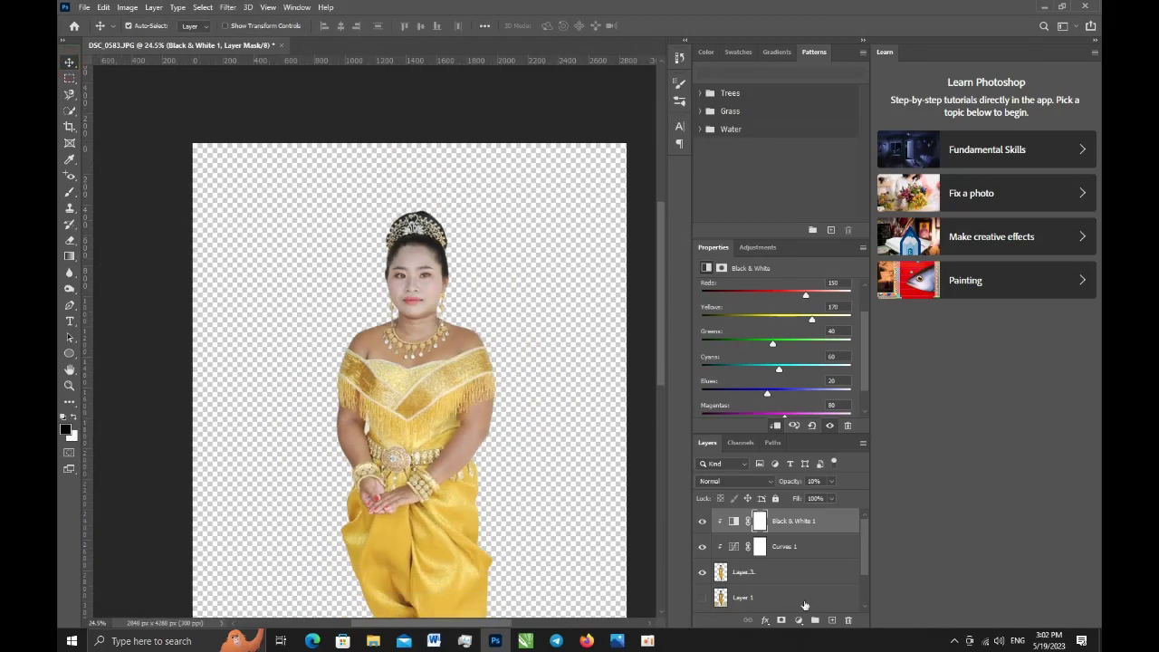
pyautogui.keyDown('shift'); pyautogui.click(767, 572); pyautogui.keyUp('shift')
# Step: Merge the figure layers, then add a clipped Levels layer with white point 245
pyautogui.hotkey('ctrl', 'e')
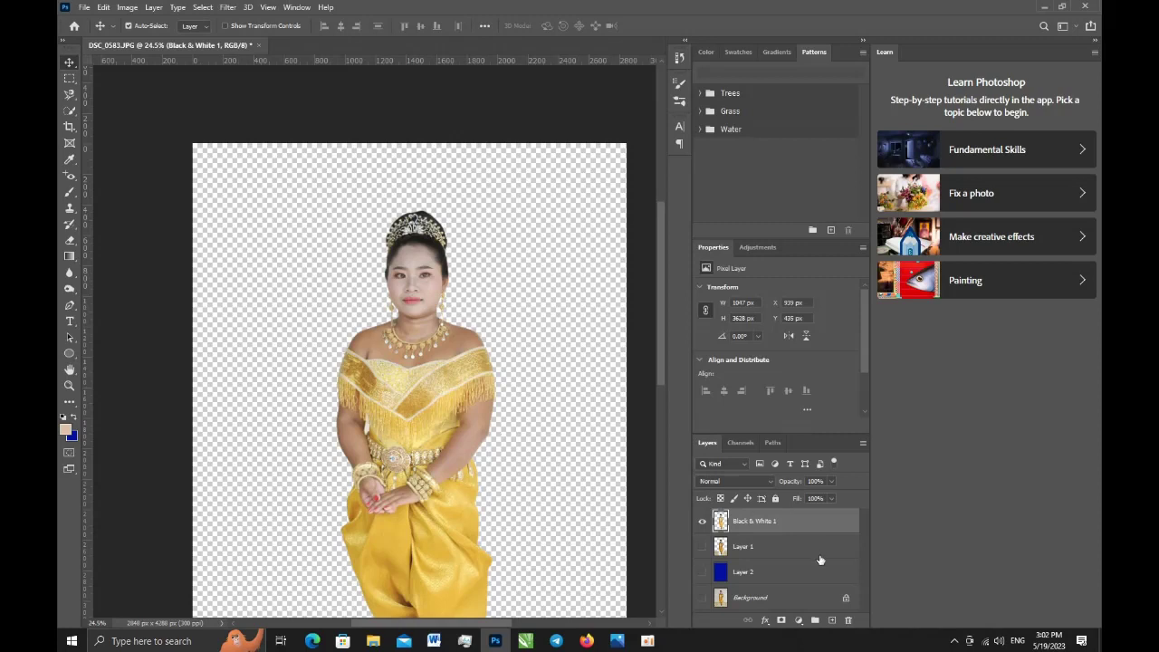
pyautogui.click(797, 620)
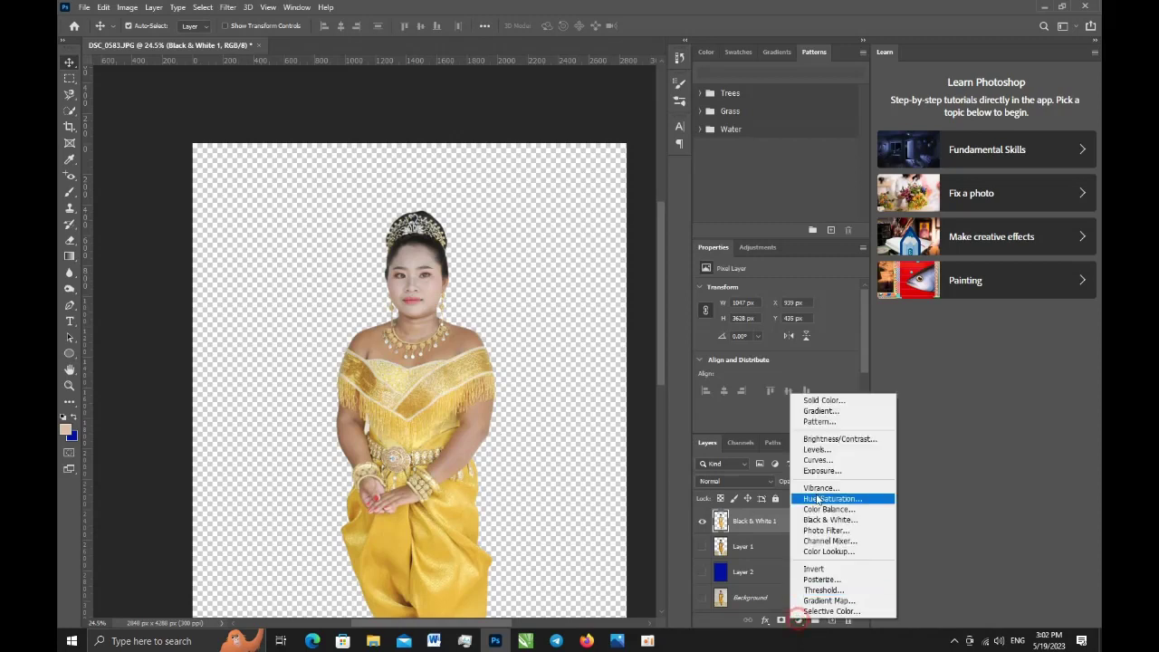
pyautogui.click(817, 448)
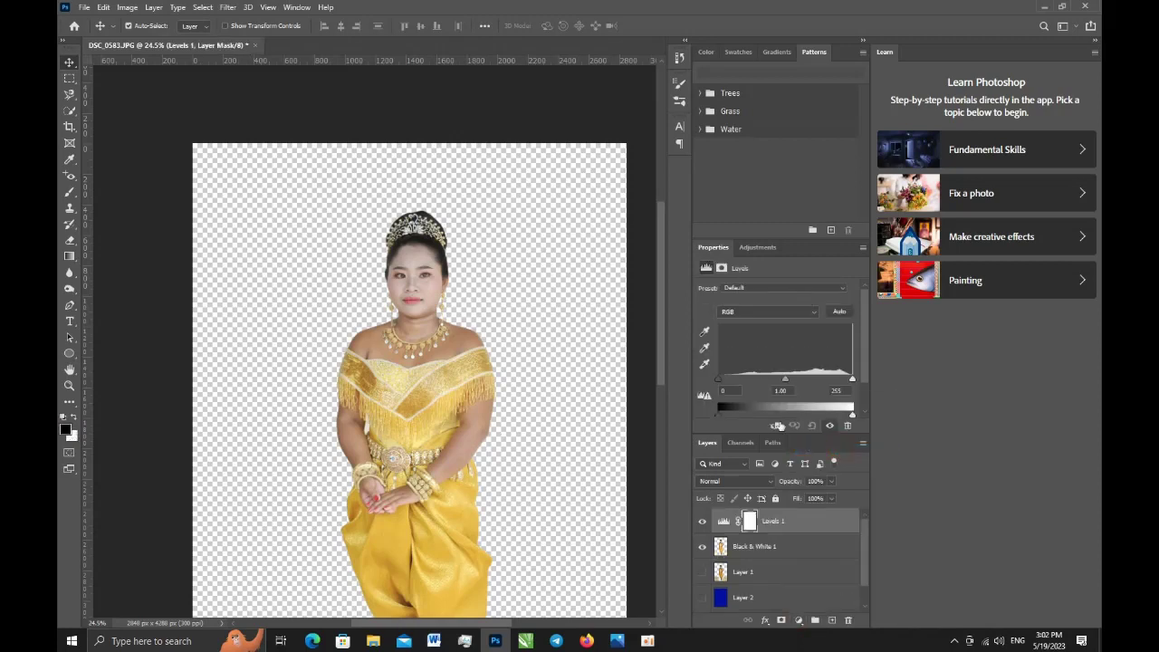
pyautogui.click(777, 426)
pyautogui.moveTo(851, 377); pyautogui.dragTo(844, 378)
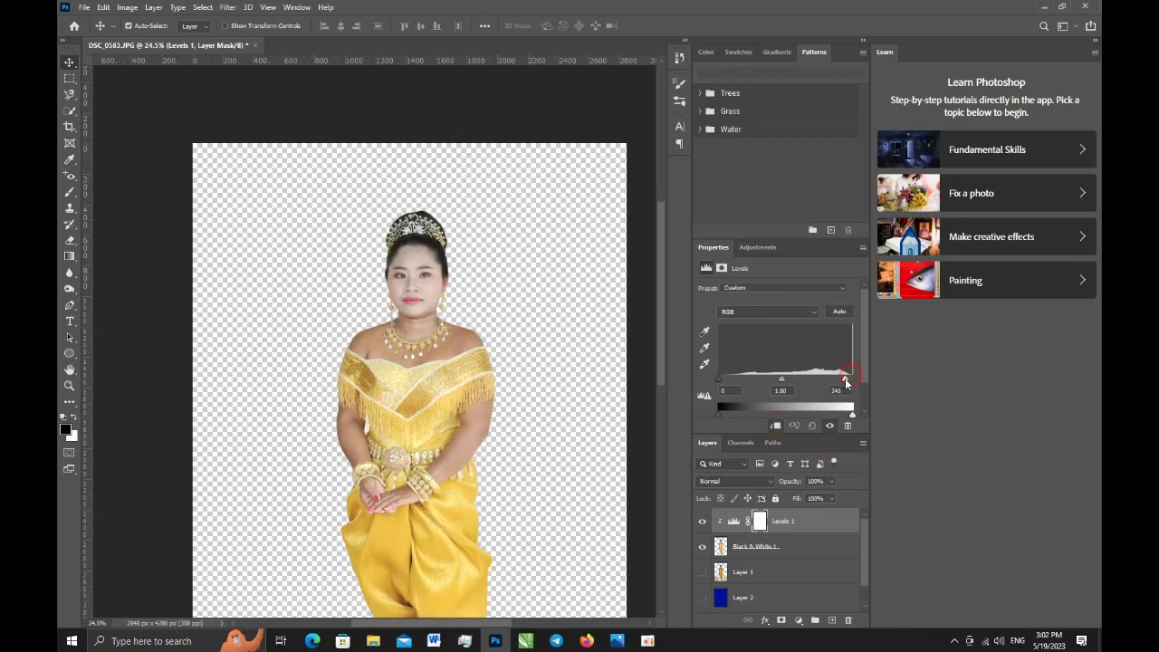
# Step: Add a clipped Brightness/Contrast layer at 5, then merge the layers down to Black & White 1
pyautogui.click(797, 620)
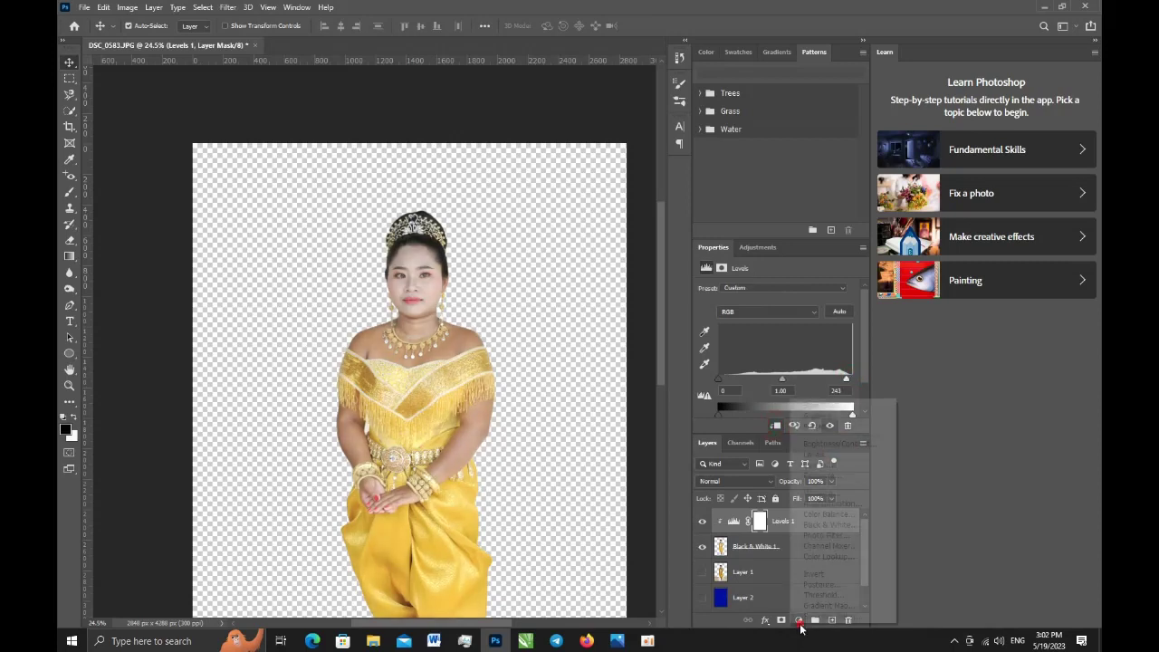
pyautogui.click(819, 444)
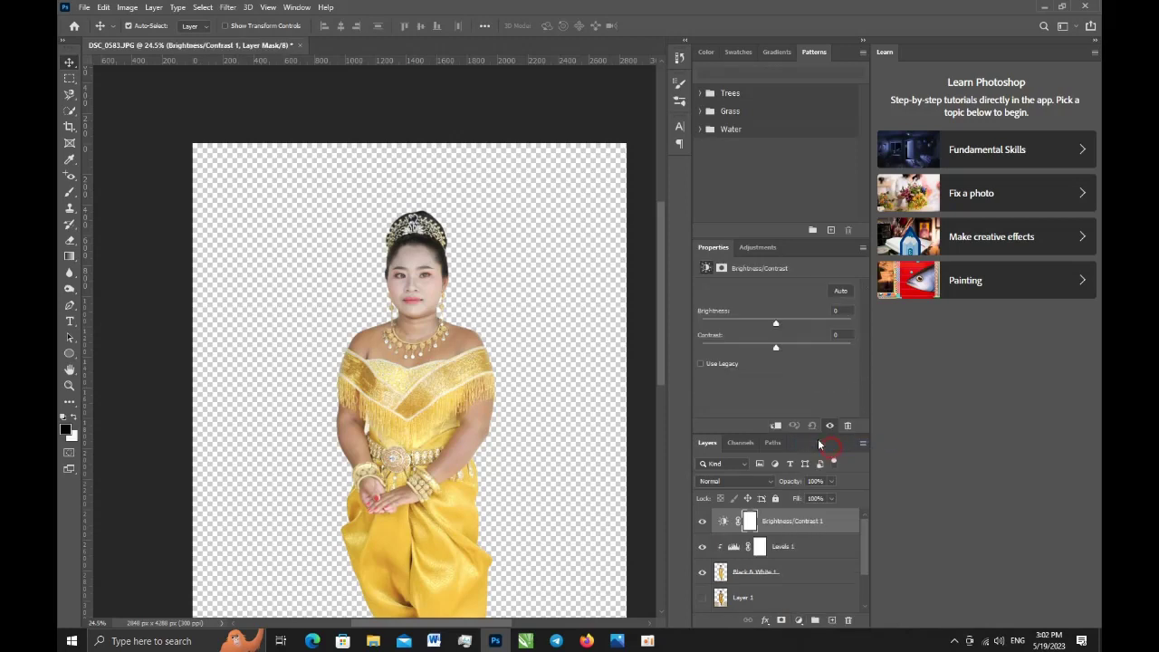
pyautogui.click(775, 425)
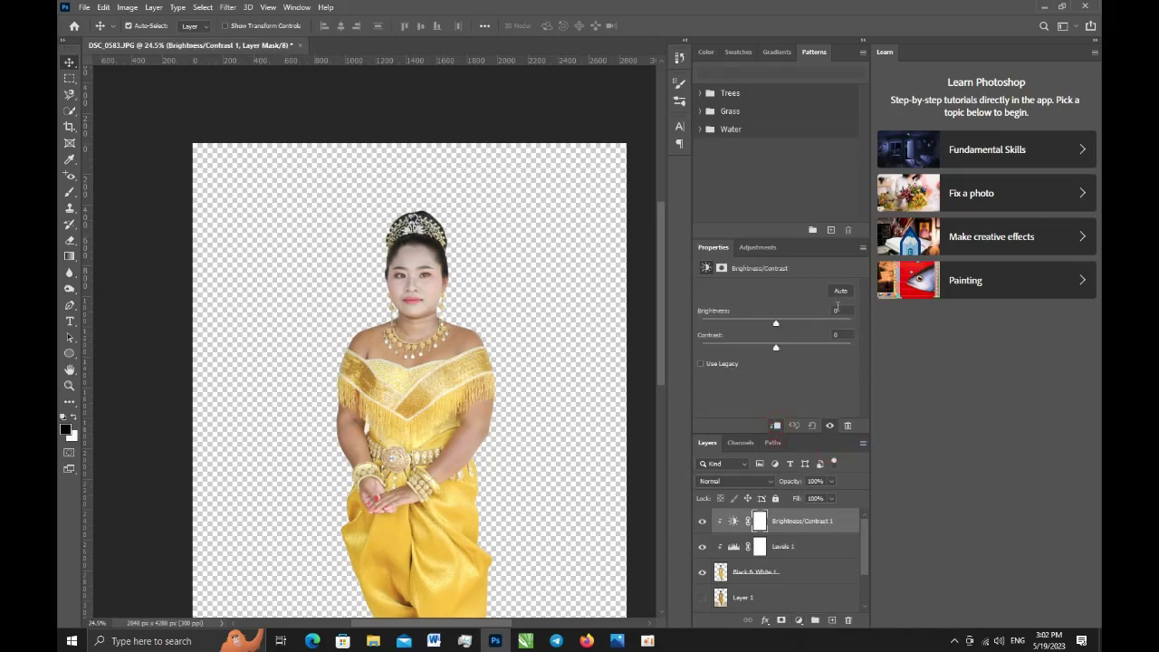
pyautogui.write('5')
pyautogui.press('Tab')
pyautogui.keyDown('shift'); pyautogui.click(767, 573); pyautogui.keyUp('shift')
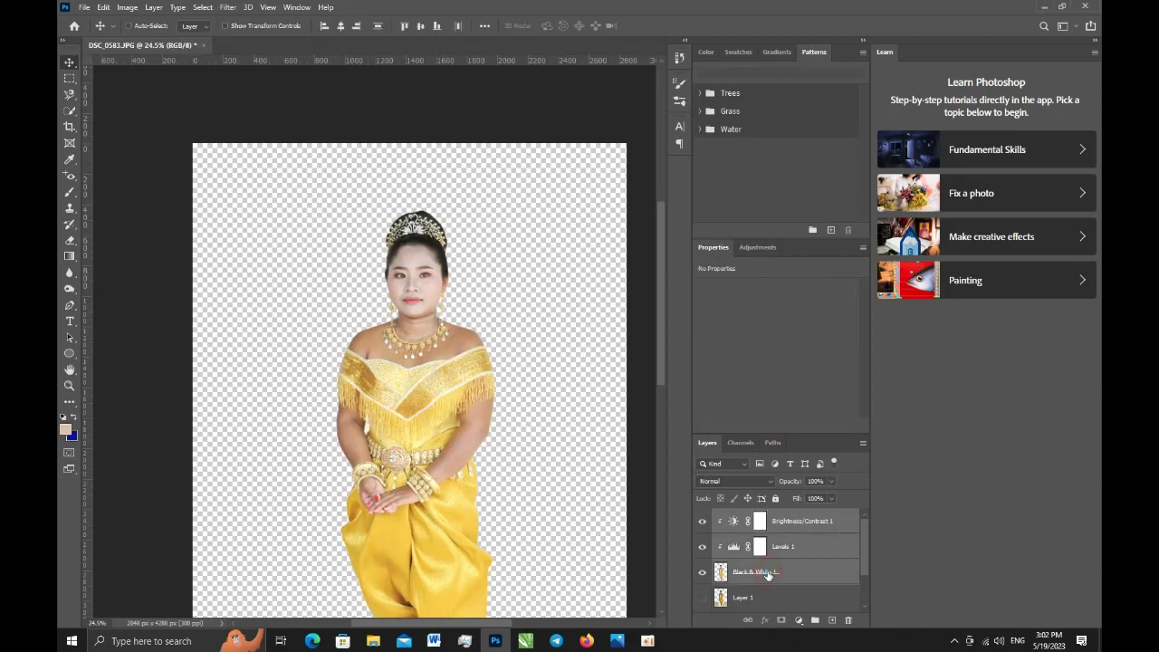
pyautogui.hotkey('ctrl', 'e')
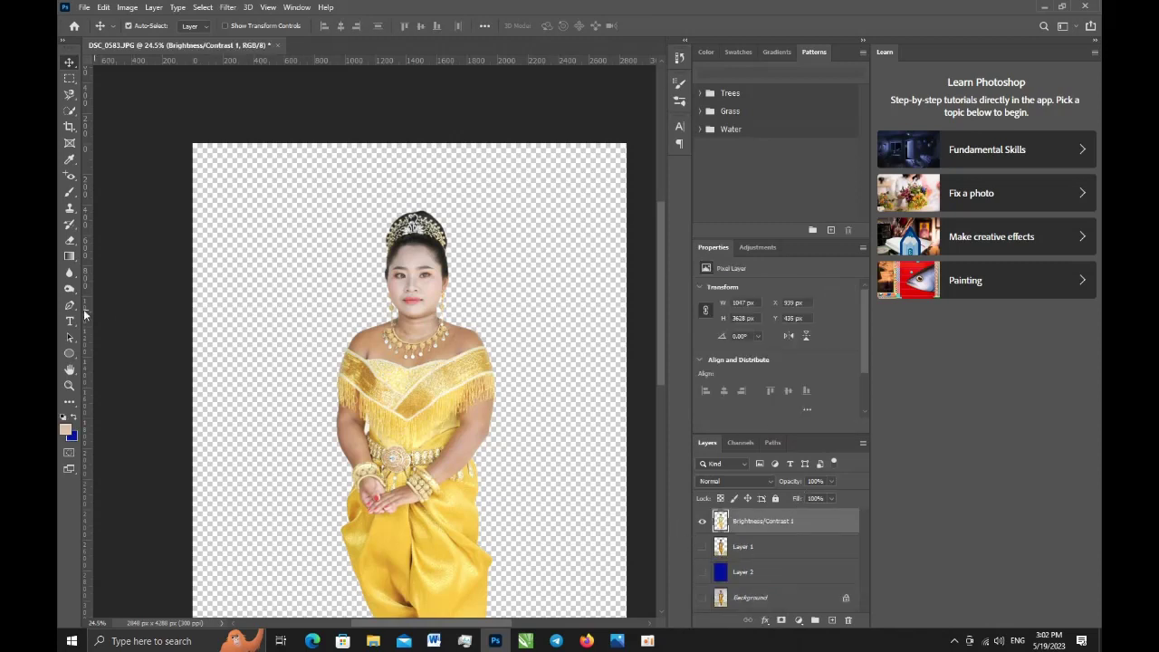
# Step: Quick-select the neckline, collar and right shoulder, setting the brush size to 18 px
pyautogui.click(69, 111)
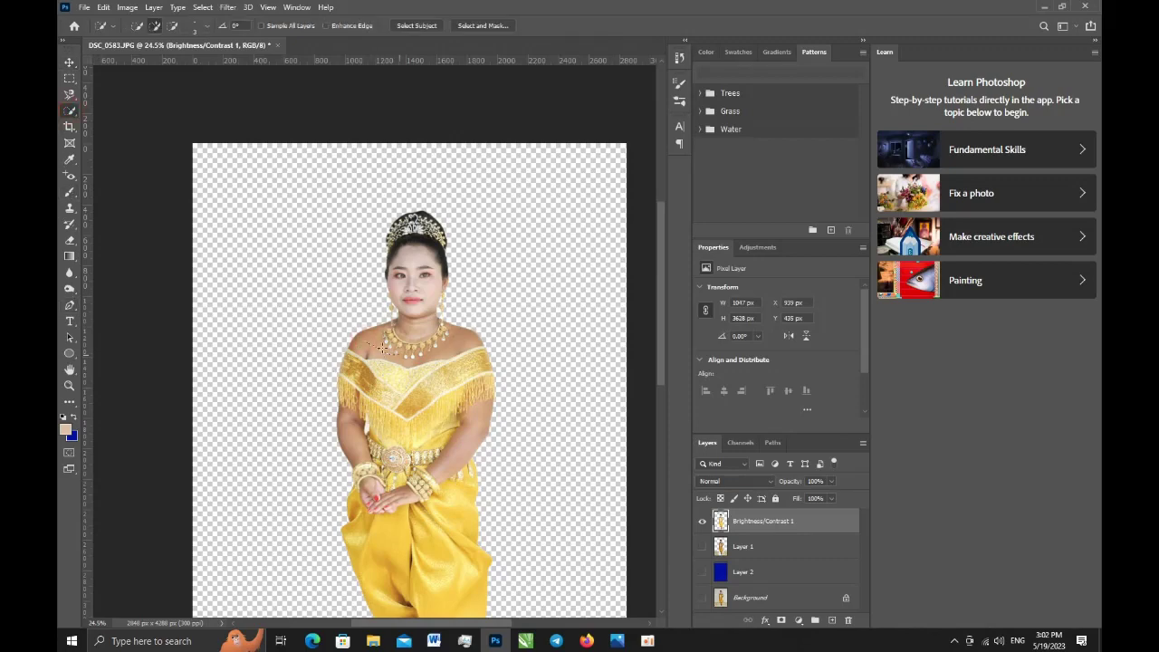
pyautogui.moveTo(363, 340); pyautogui.dragTo(403, 360)
pyautogui.scroll(3, 450, 362)
pyautogui.moveTo(462, 333); pyautogui.dragTo(424, 347)
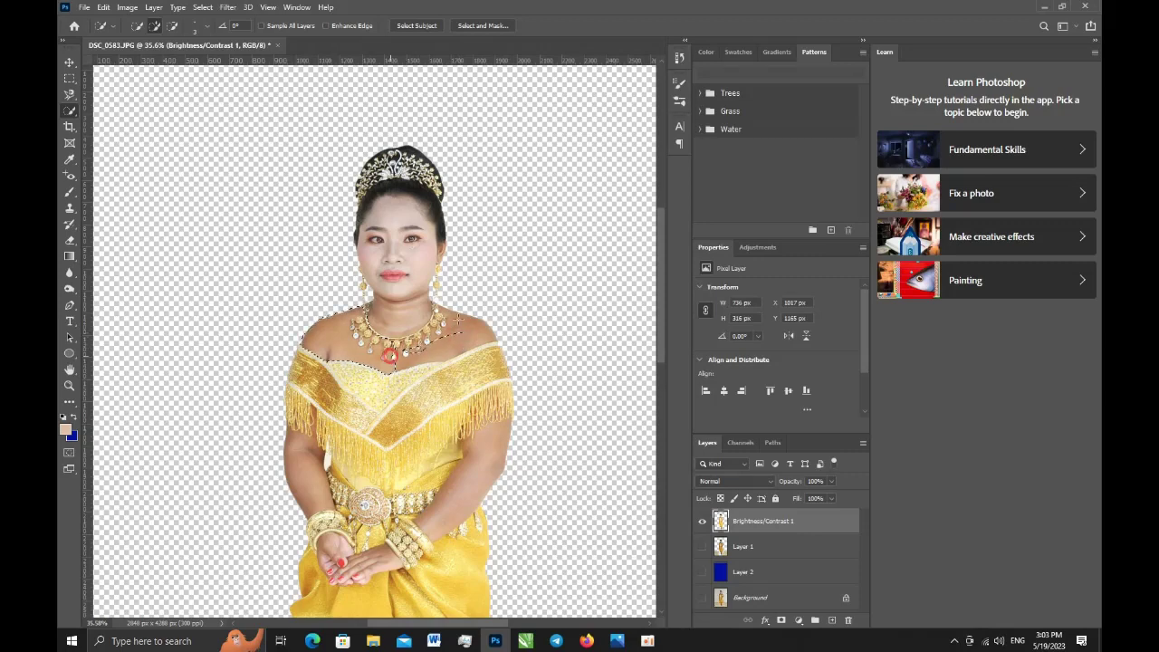
pyautogui.moveTo(423, 347); pyautogui.dragTo(471, 328)
pyautogui.click(207, 25)
pyautogui.moveTo(143, 61); pyautogui.dragTo(147, 60)
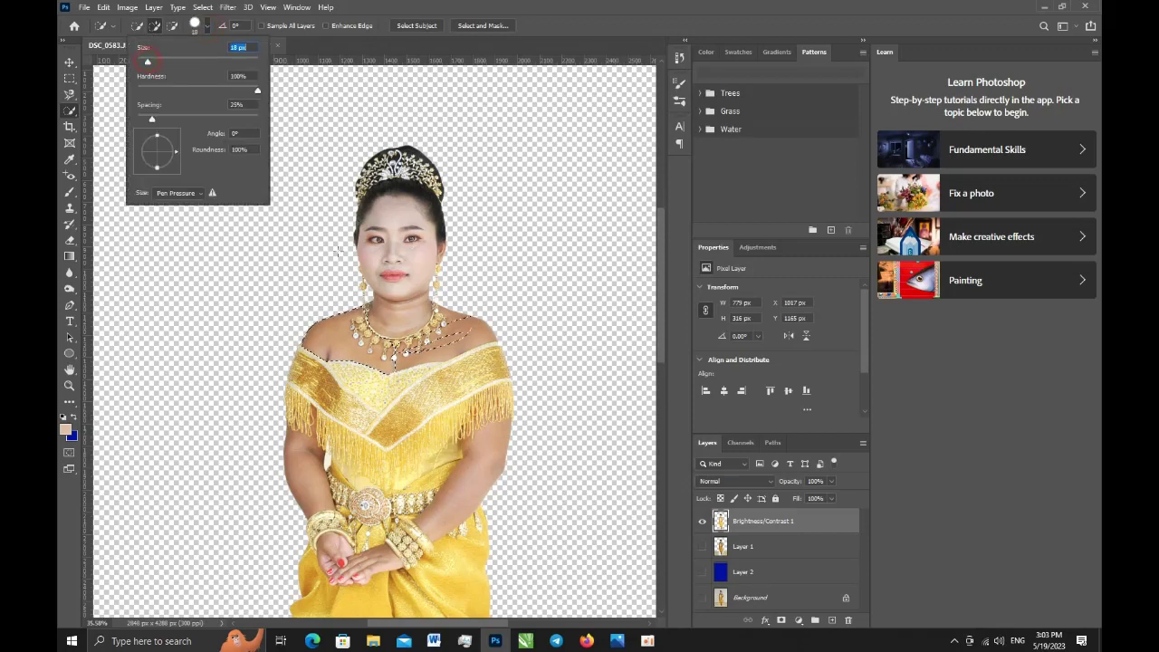
pyautogui.press('Return')
# Step: Extend the selection over the neck, both arms, lower legs and shoes, then fit the view
pyautogui.moveTo(457, 331); pyautogui.dragTo(493, 339)
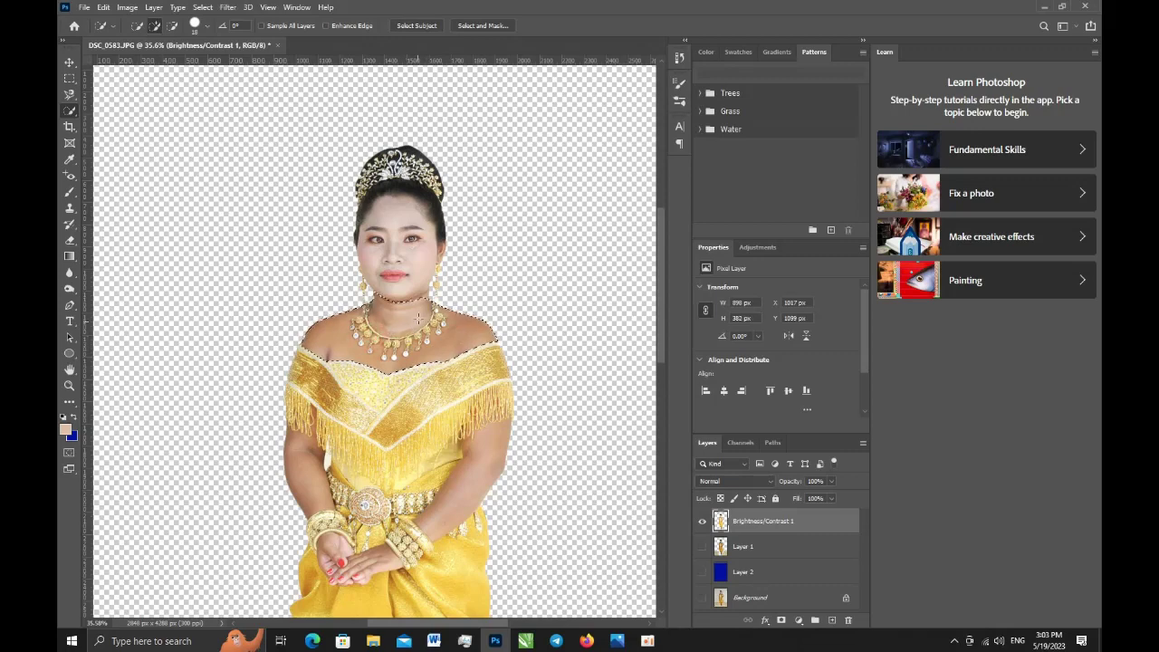
pyautogui.moveTo(380, 299)
pyautogui.mouseDown()
pyautogui.moveTo(430, 303)
pyautogui.moveTo(457, 355)
pyautogui.mouseUp()
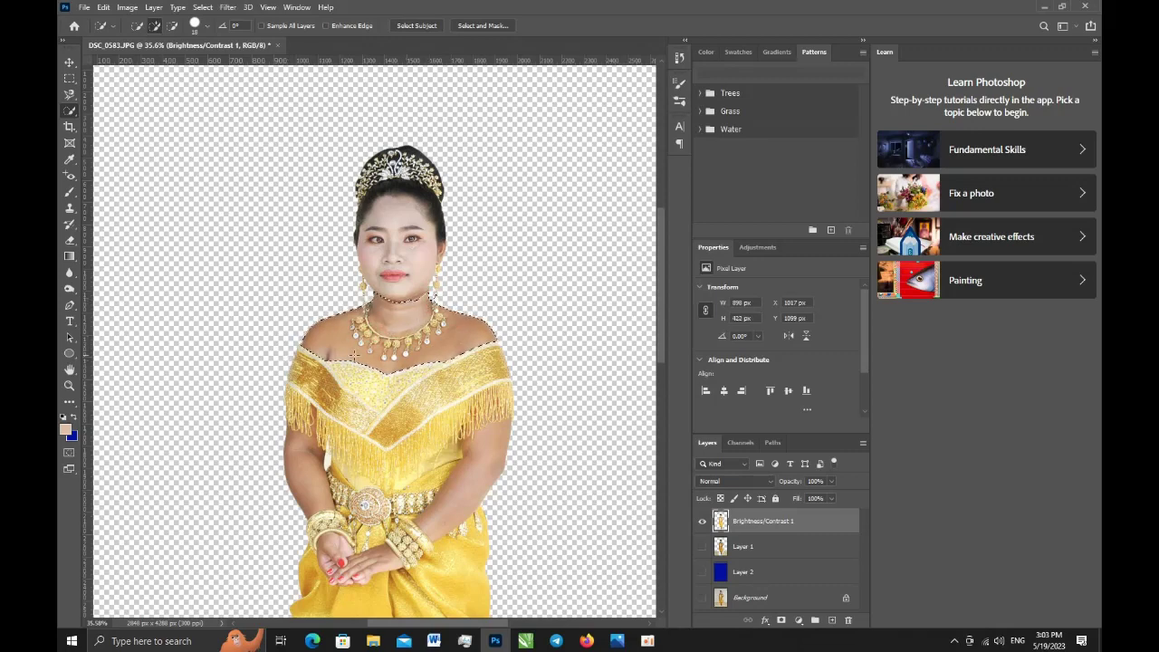
pyautogui.click(411, 301)
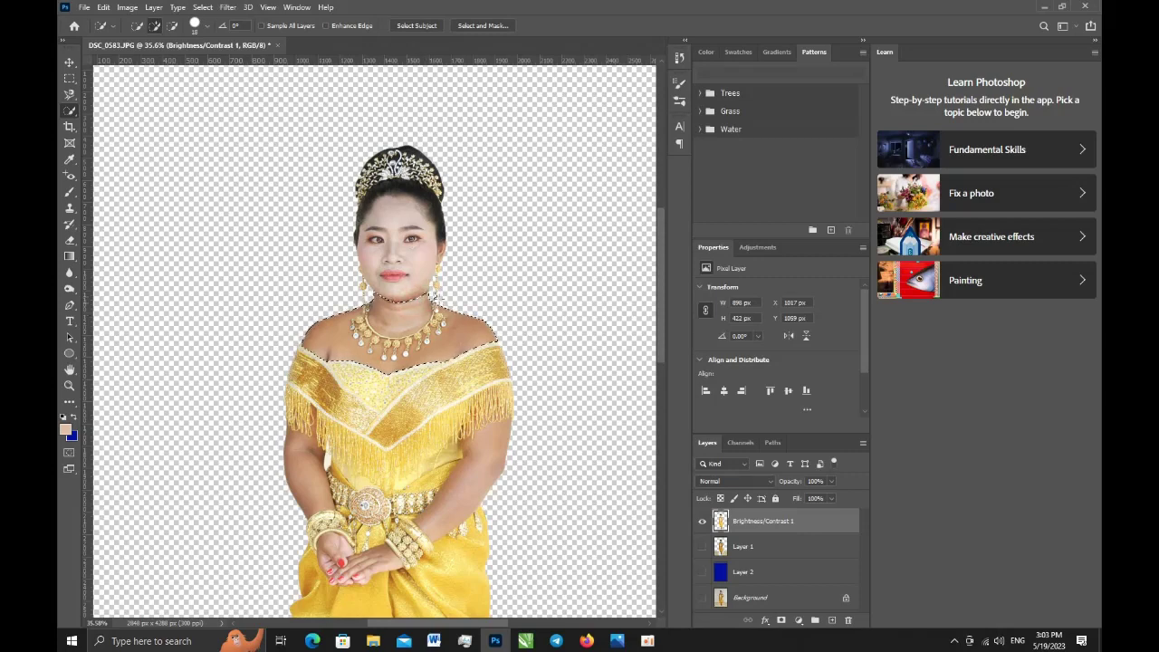
pyautogui.moveTo(660, 291); pyautogui.dragTo(660, 312)
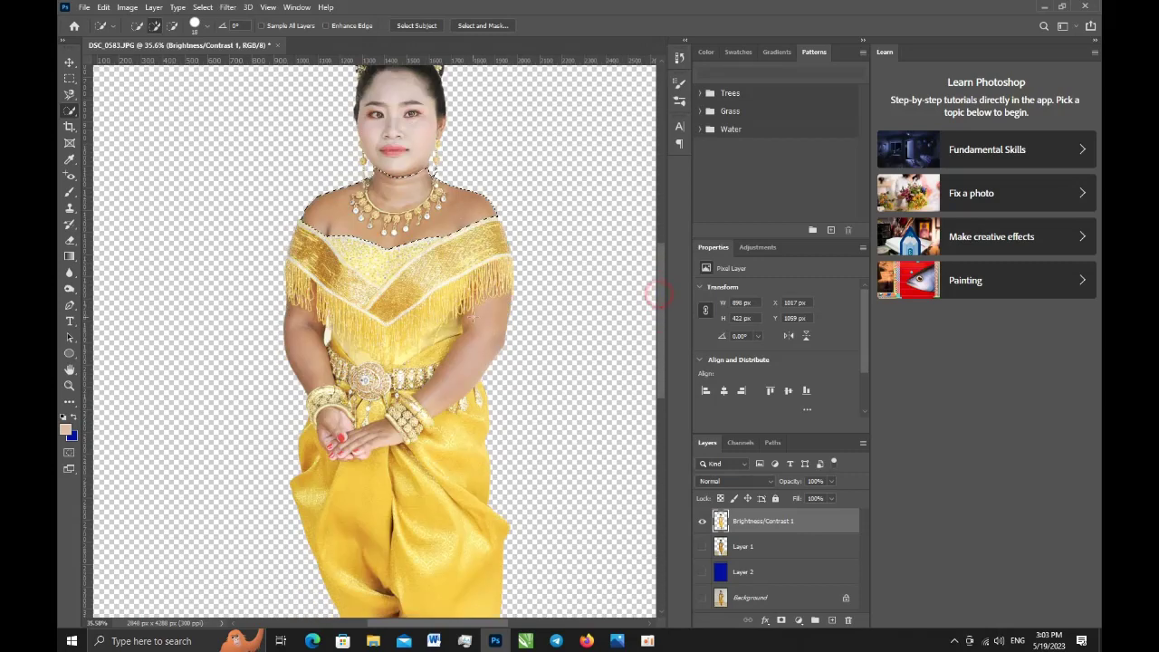
pyautogui.click(493, 296)
pyautogui.moveTo(296, 314)
pyautogui.mouseDown()
pyautogui.moveTo(308, 361)
pyautogui.moveTo(382, 462)
pyautogui.mouseUp()
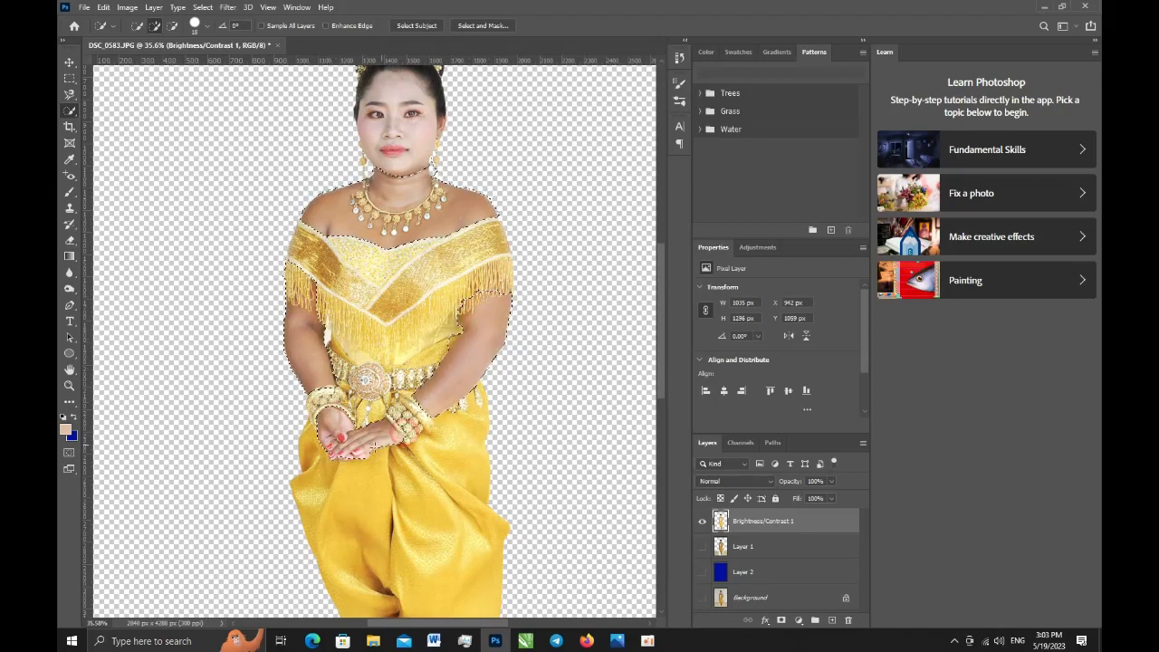
pyautogui.scroll(-5, 381, 461)
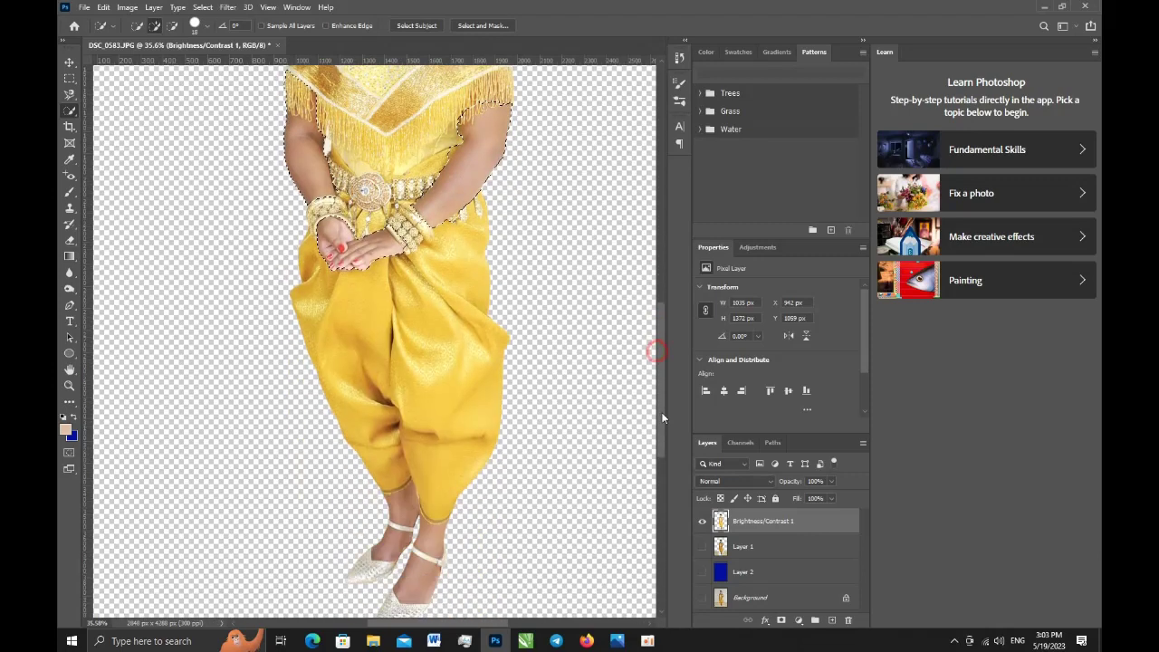
pyautogui.moveTo(384, 469); pyautogui.dragTo(436, 489)
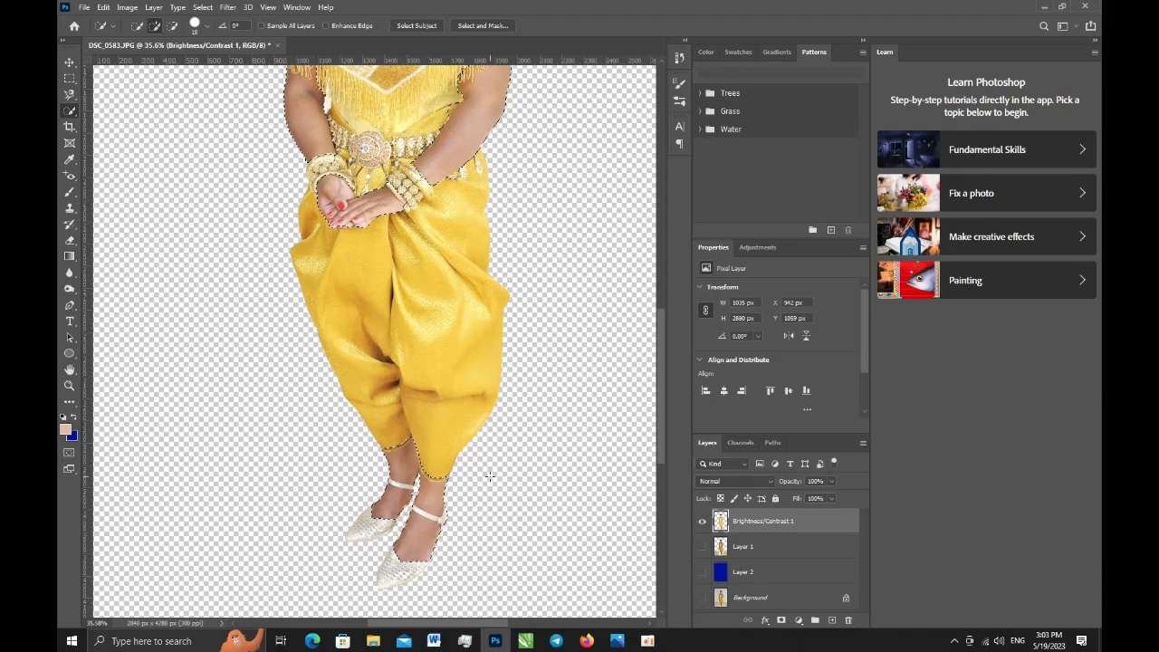
pyautogui.hotkey('ctrl', '0')
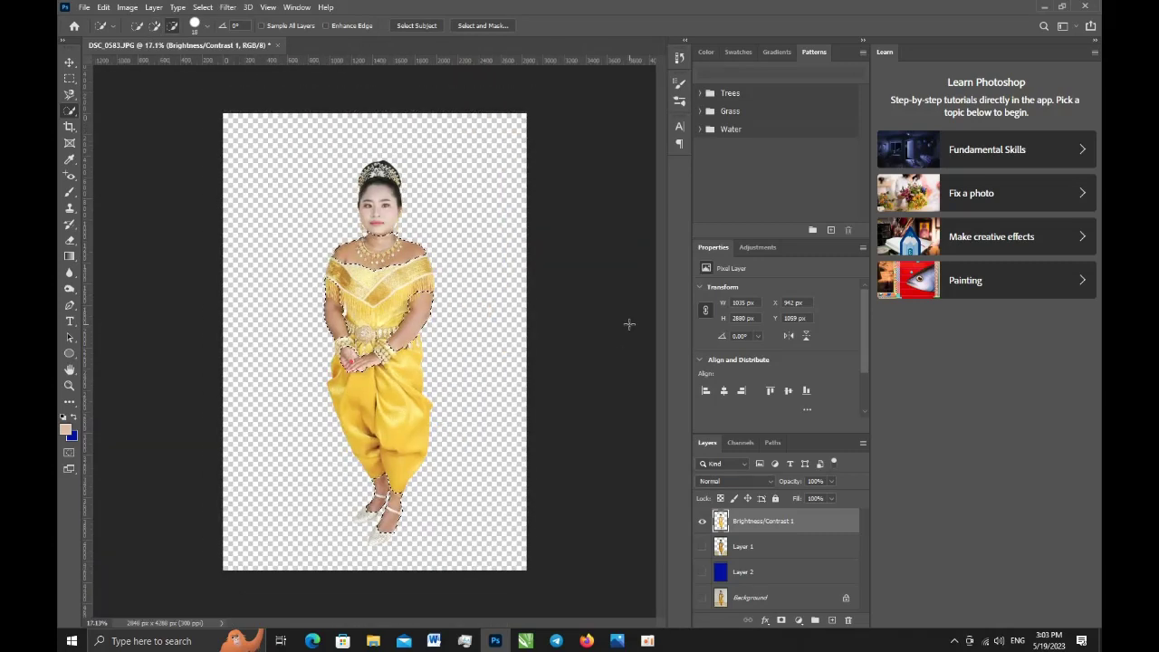
# Step: Add a clipped Curves layer and lift its midpoint slightly up and left to brighten skin
pyautogui.click(797, 620)
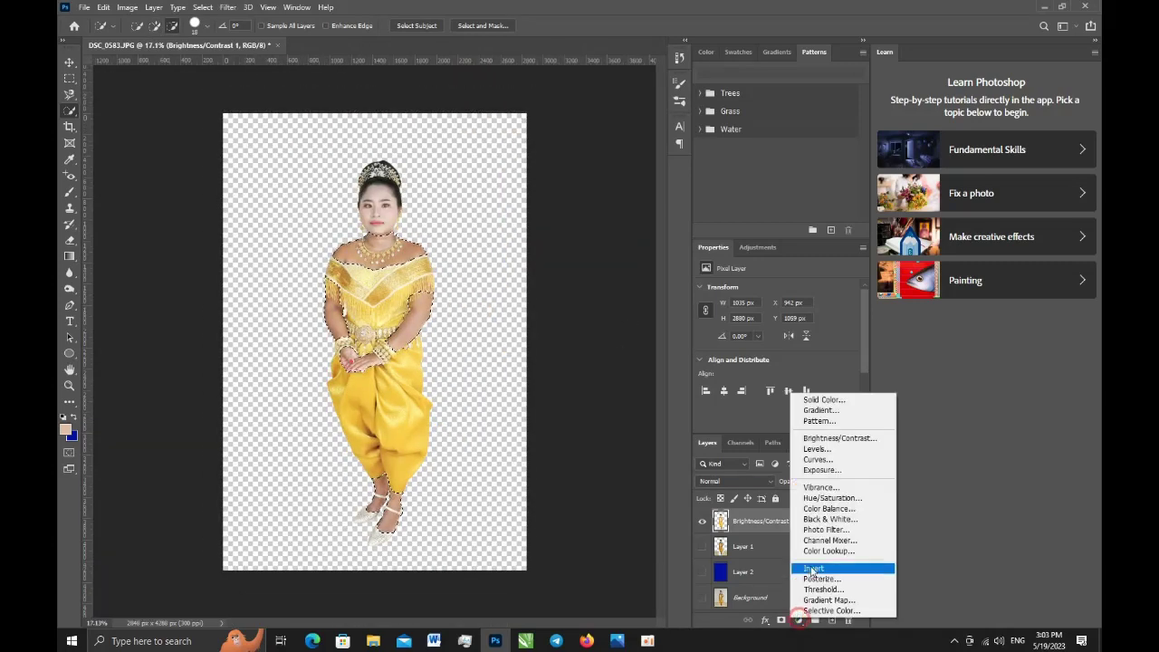
pyautogui.click(817, 459)
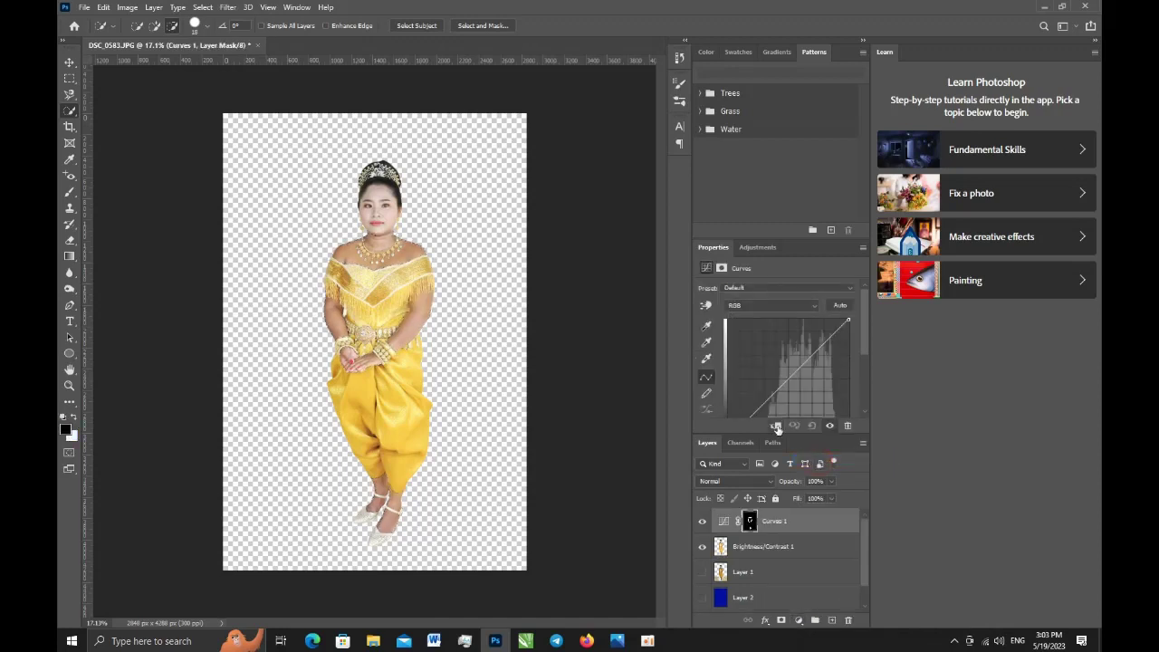
pyautogui.click(775, 424)
pyautogui.click(799, 365)
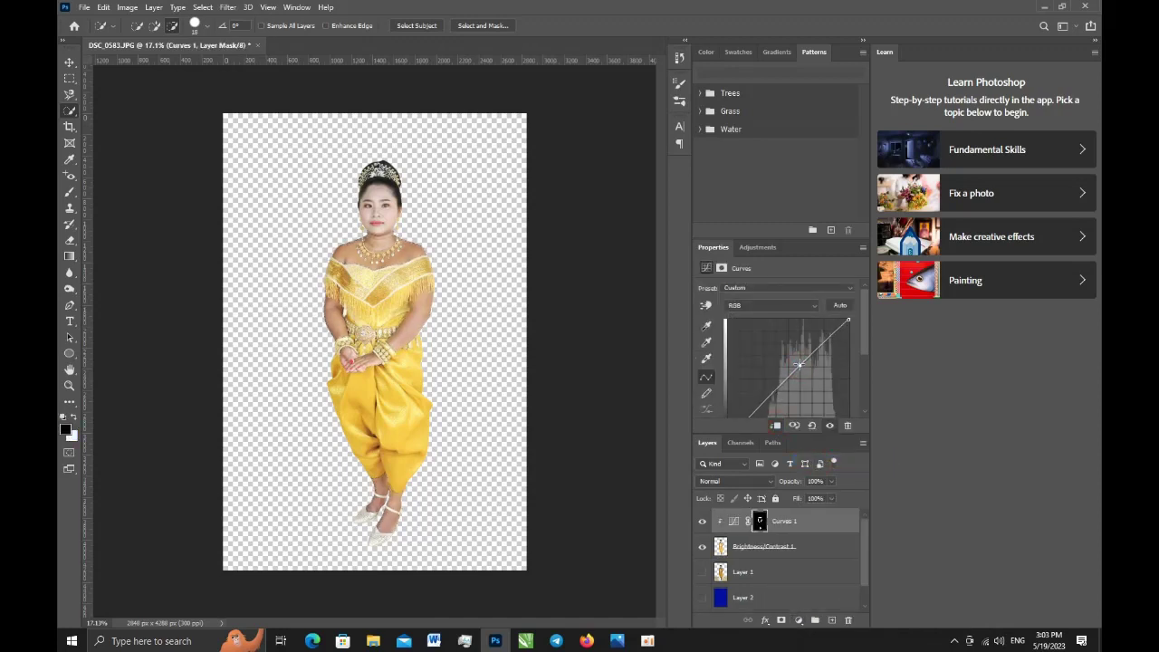
pyautogui.moveTo(799, 365); pyautogui.dragTo(799, 362)
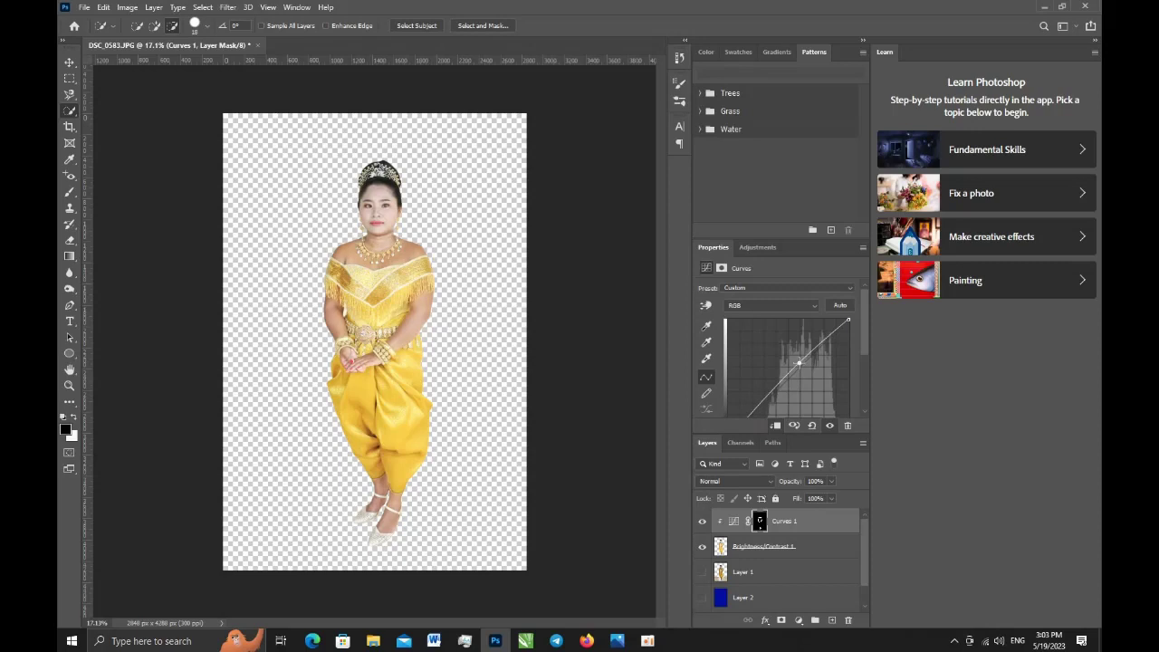
pyautogui.moveTo(798, 362); pyautogui.dragTo(796, 361)
pyautogui.scroll(3, 406, 347)
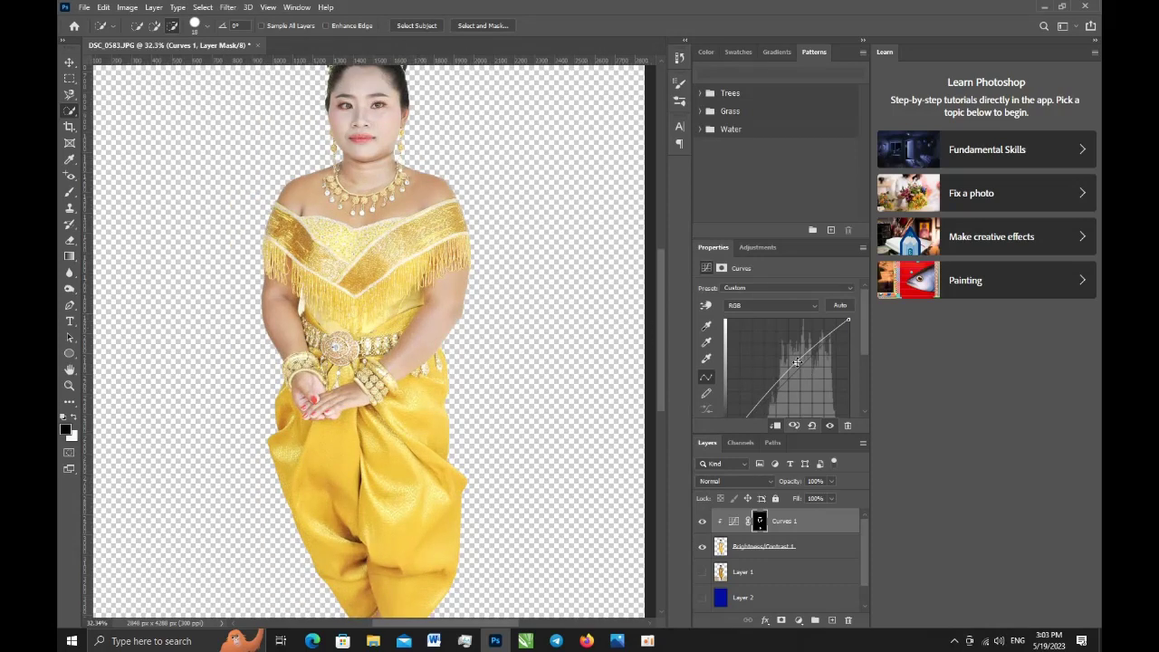
pyautogui.moveTo(797, 362); pyautogui.dragTo(794, 363)
pyautogui.moveTo(793, 364); pyautogui.dragTo(790, 358)
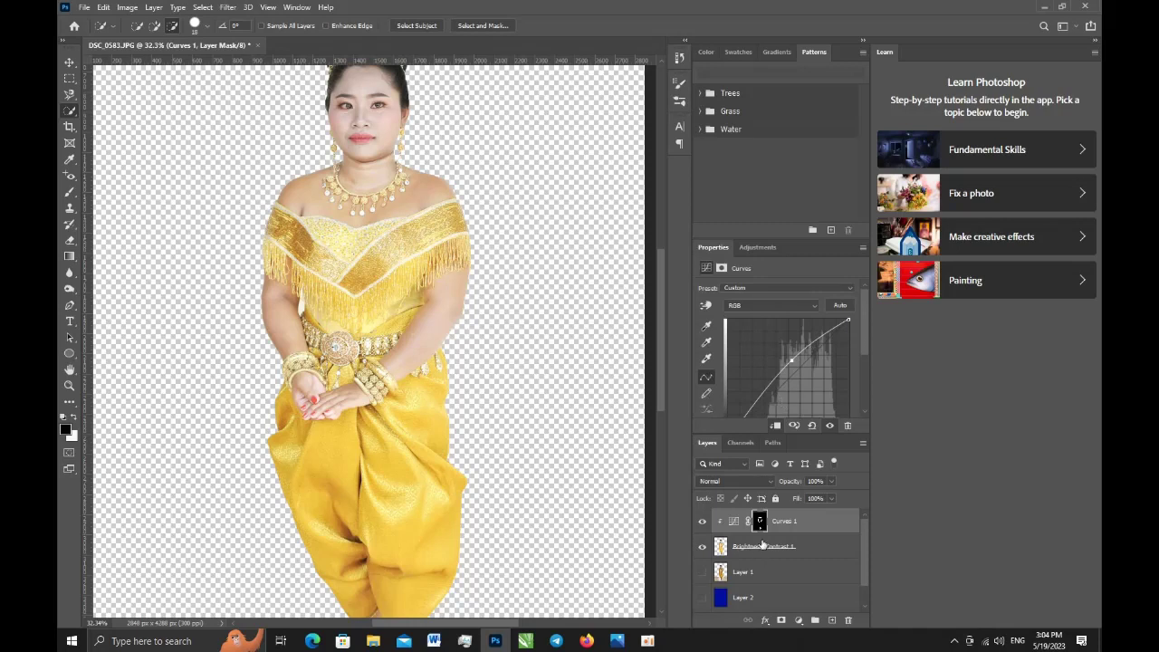
pyautogui.keyDown('shift'); pyautogui.click(763, 544); pyautogui.keyUp('shift')
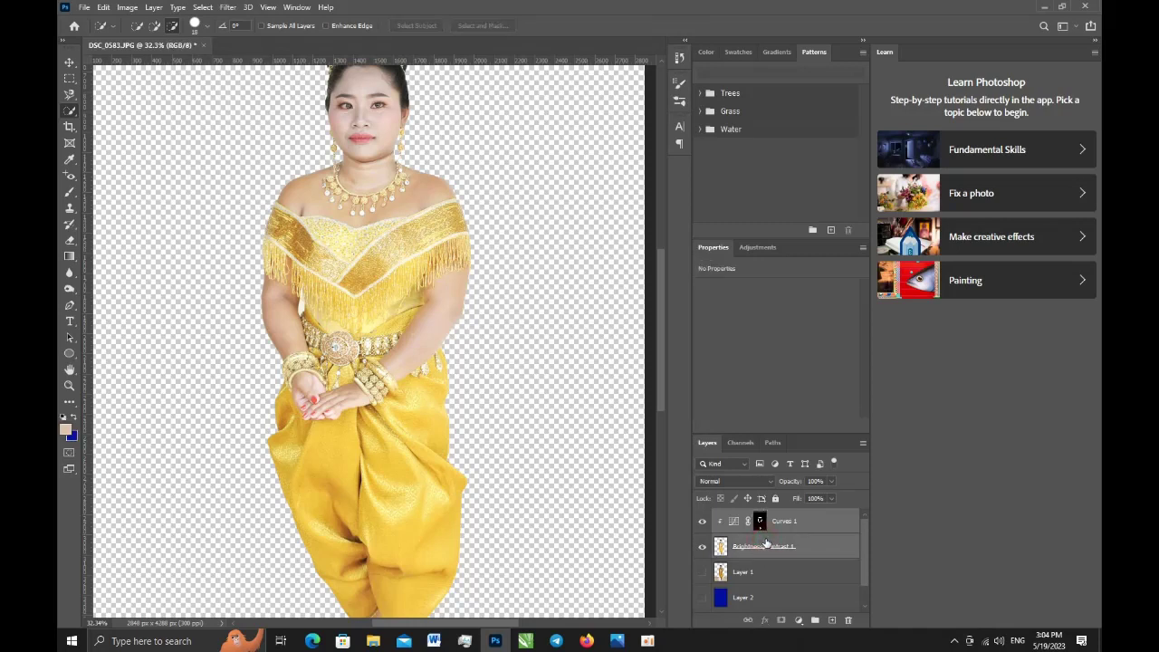
# Step: Merge Curves 1 into the layer and apply Smart Sharpen at 200%, radius 1 px, noise reduction 10%
pyautogui.hotkey('ctrl', 'e')
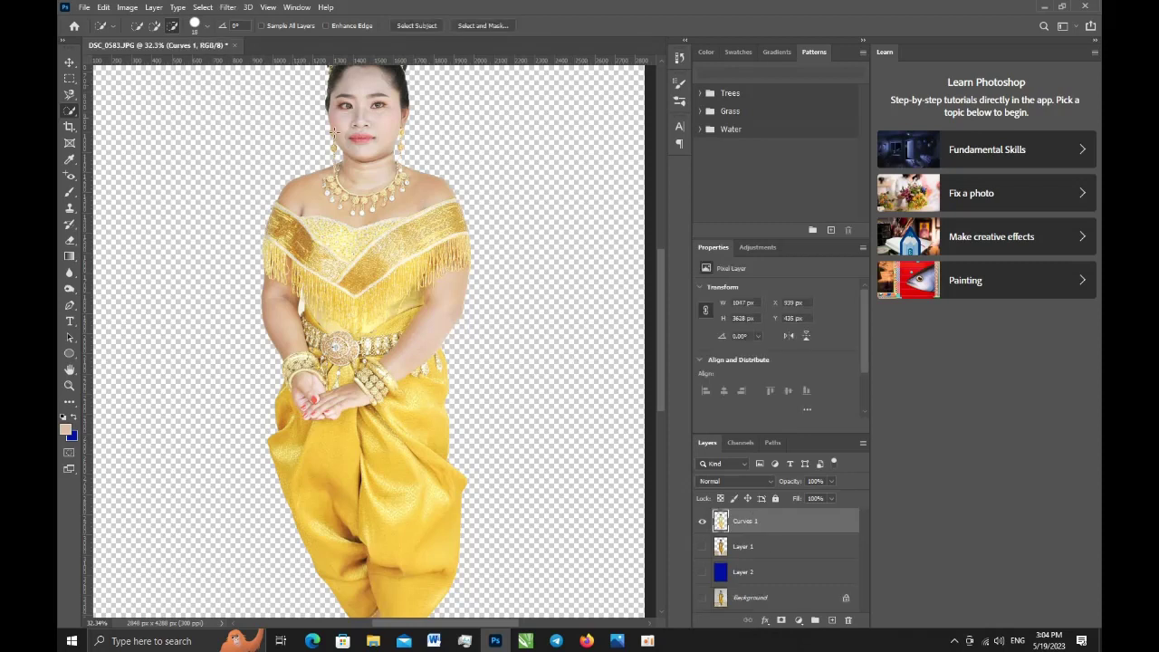
pyautogui.click(227, 7)
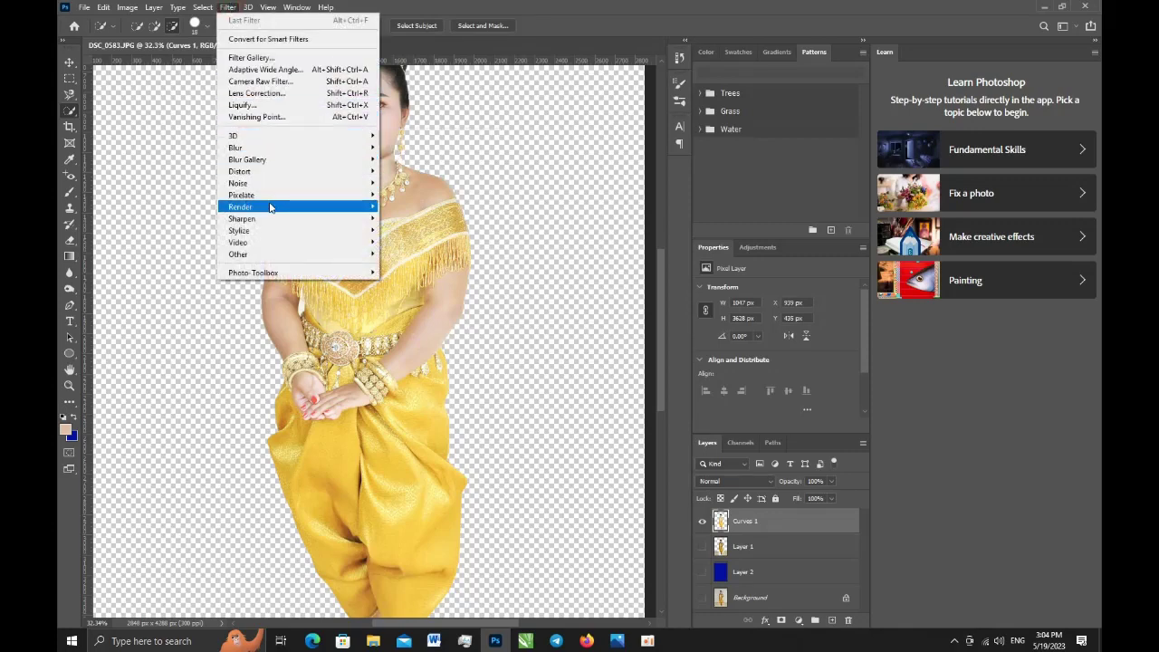
pyautogui.moveTo(242, 218)
pyautogui.click(416, 266)
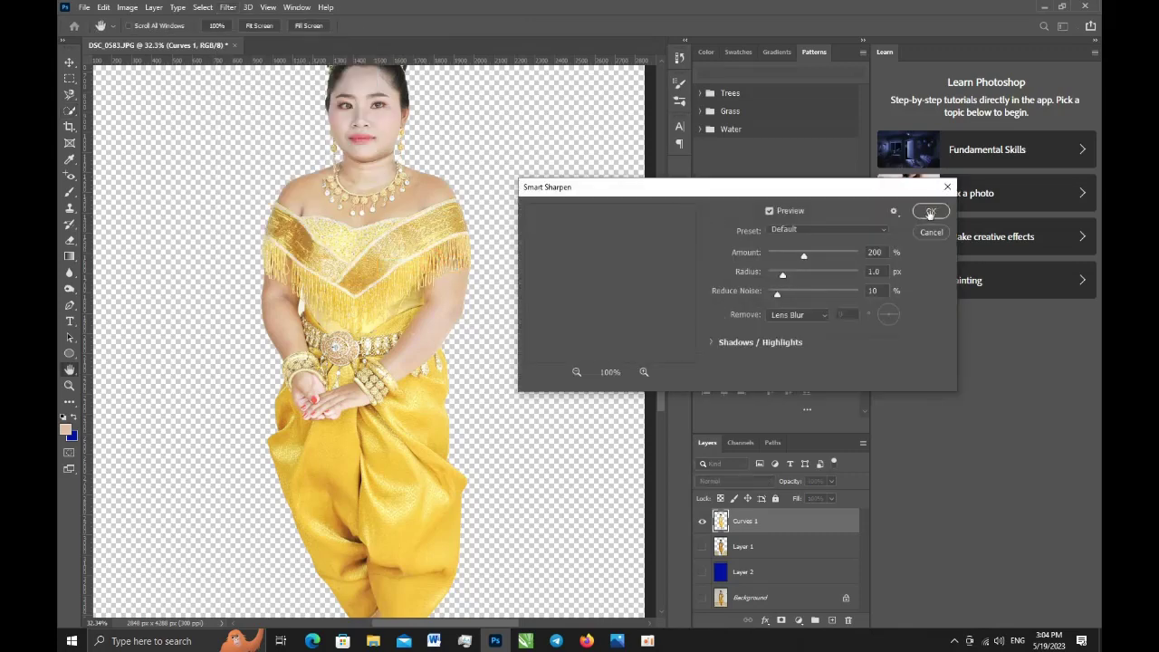
pyautogui.click(931, 211)
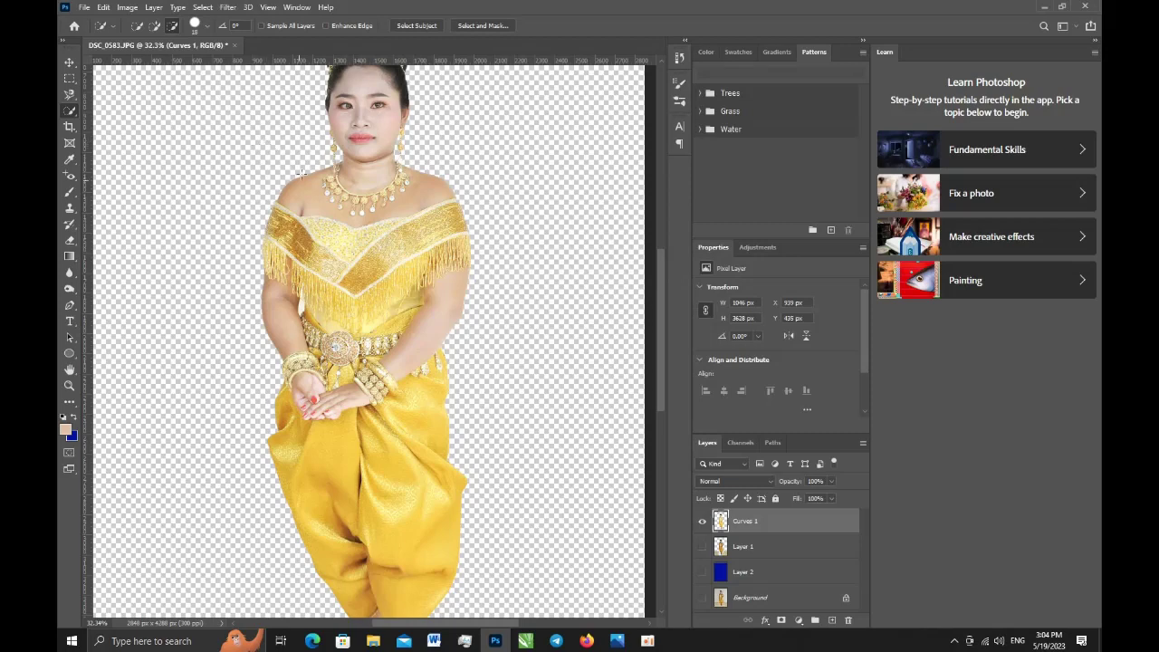
# Step: Run SkinFiner from the Filter menu to smooth skin and boost skin-tone contrast
pyautogui.click(227, 7)
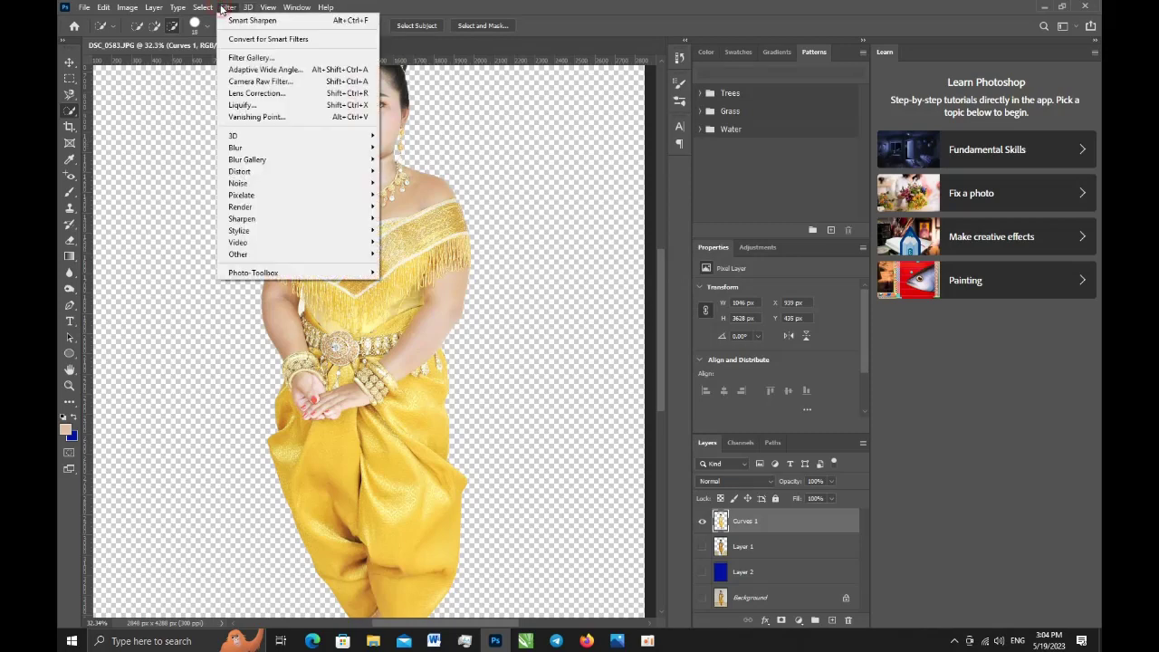
pyautogui.moveTo(253, 272)
pyautogui.click(403, 273)
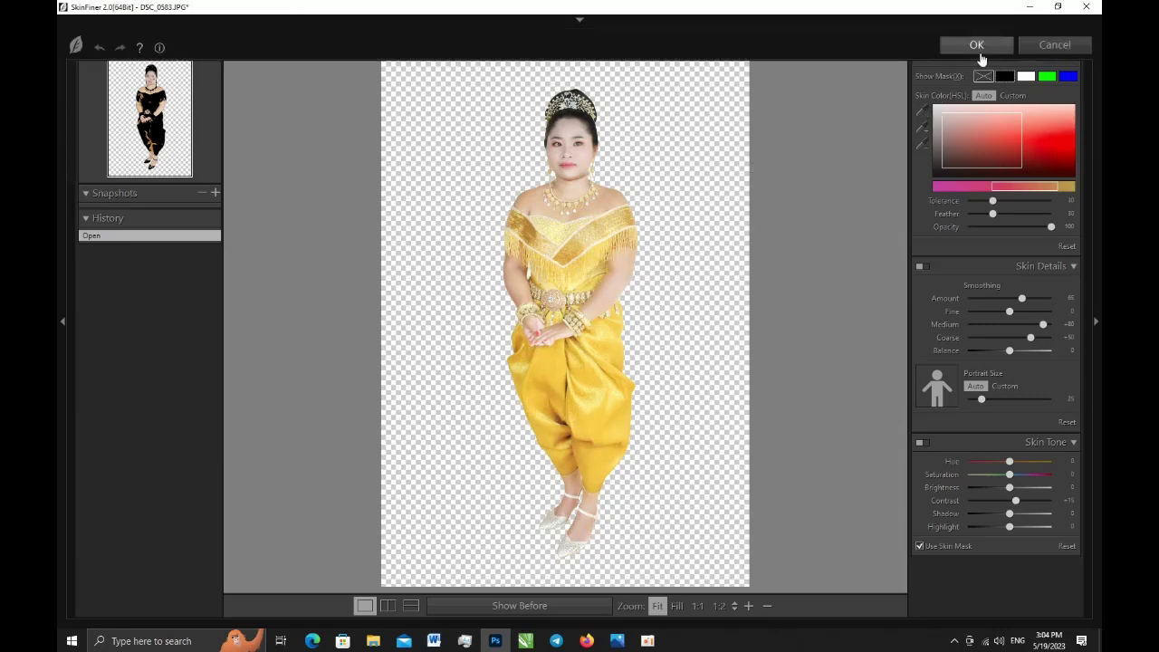
pyautogui.click(978, 46)
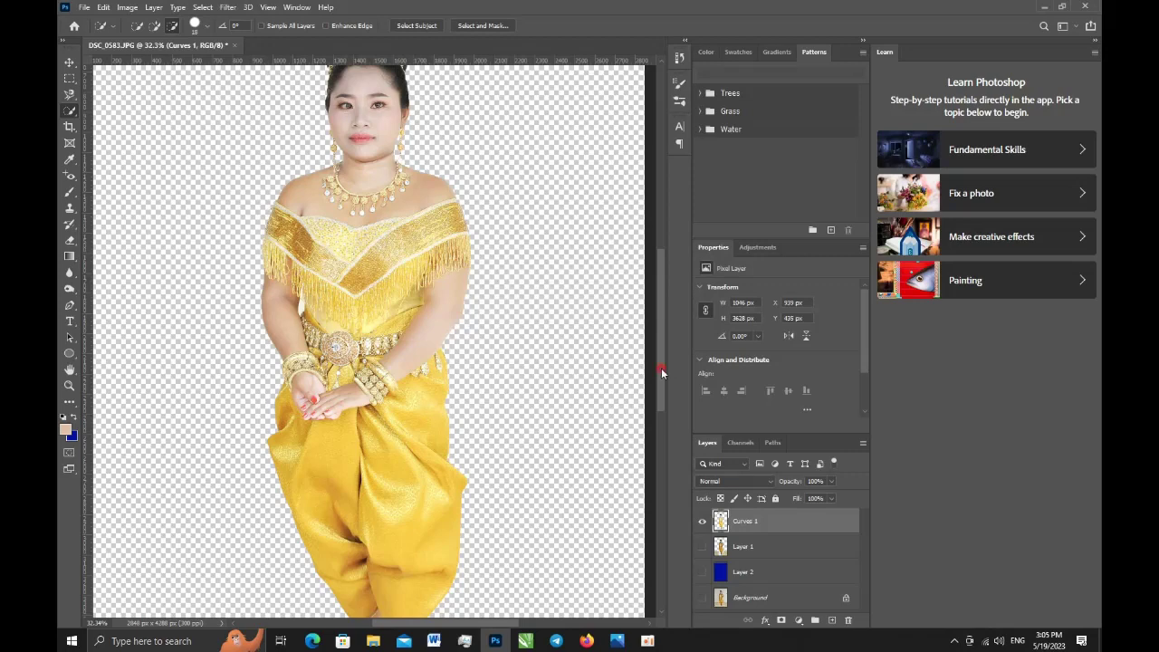
# Step: Quick-select the woman's head and shoulders, removing the stray area left of the head
pyautogui.moveTo(661, 368); pyautogui.dragTo(647, 333)
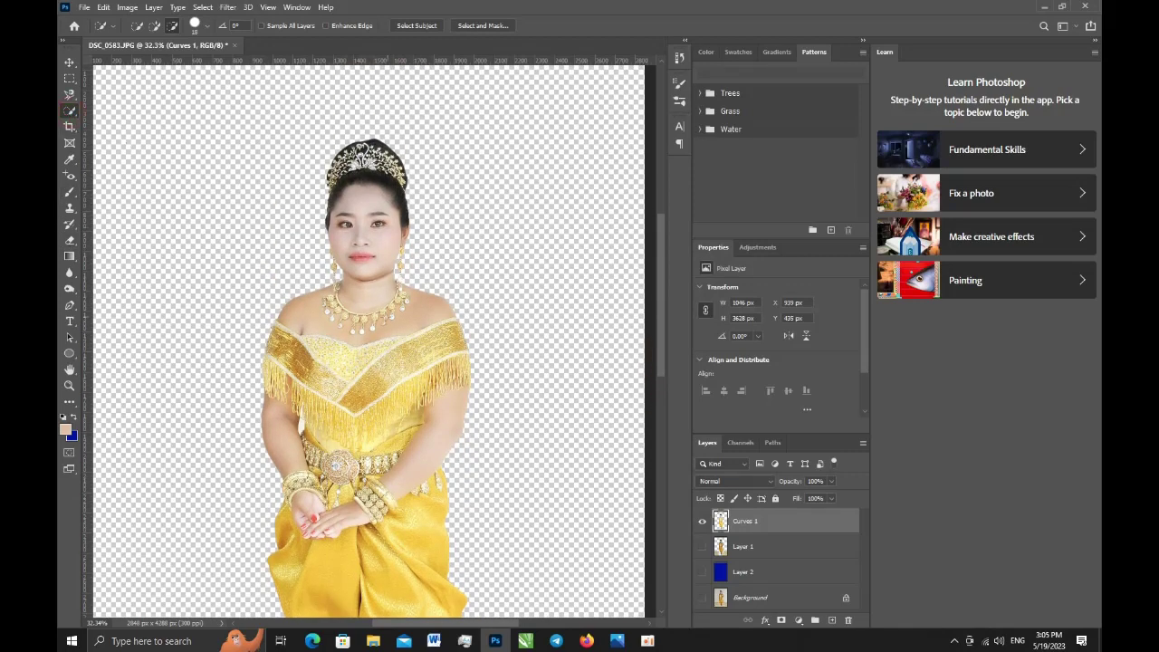
pyautogui.moveTo(410, 322); pyautogui.dragTo(381, 140)
pyautogui.moveTo(279, 194); pyautogui.dragTo(284, 264)
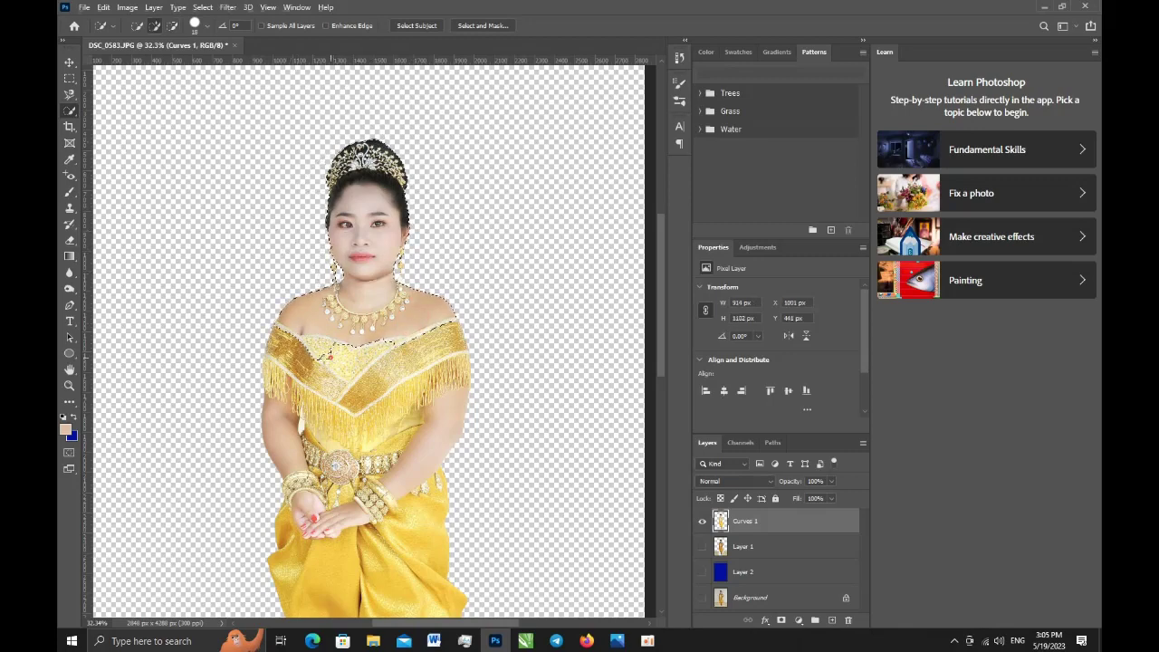
pyautogui.moveTo(324, 349)
pyautogui.mouseDown()
pyautogui.moveTo(357, 333)
pyautogui.moveTo(324, 322)
pyautogui.mouseUp()
pyautogui.hotkey('ctrl', 'z')
# Step: Refine the selection edge beside the neck while zoomed in, then zoom back out
pyautogui.scroll(2, 201, 288)
pyautogui.scroll(1, 201, 288)
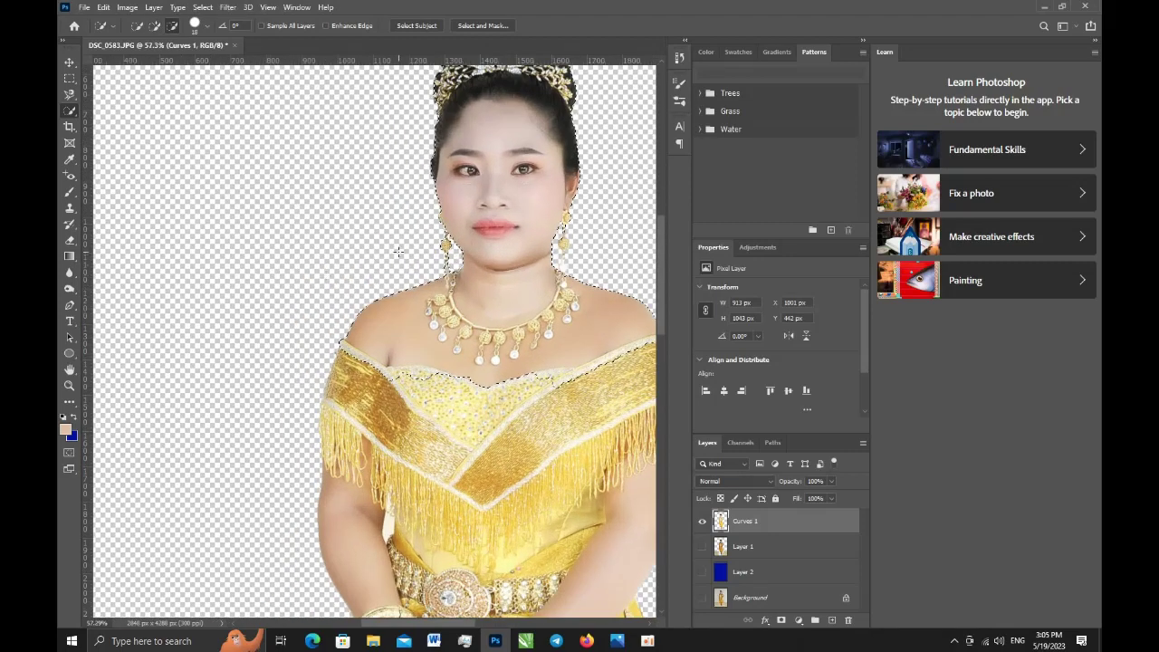
pyautogui.click(445, 263)
pyautogui.click(463, 275)
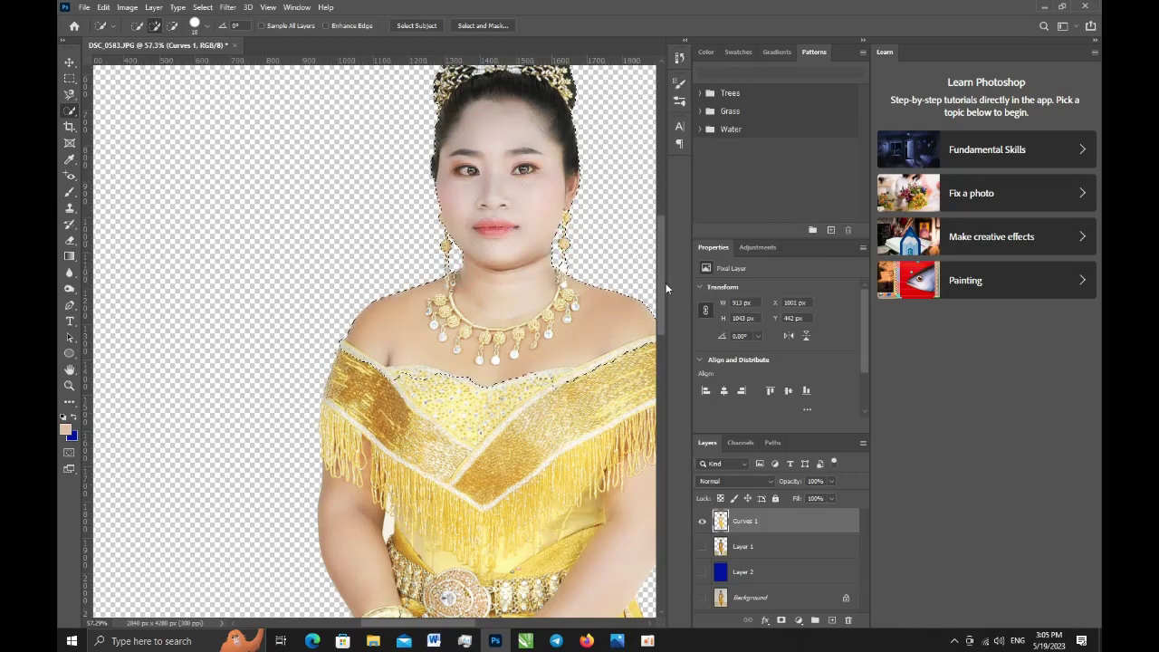
pyautogui.moveTo(661, 279); pyautogui.dragTo(666, 318)
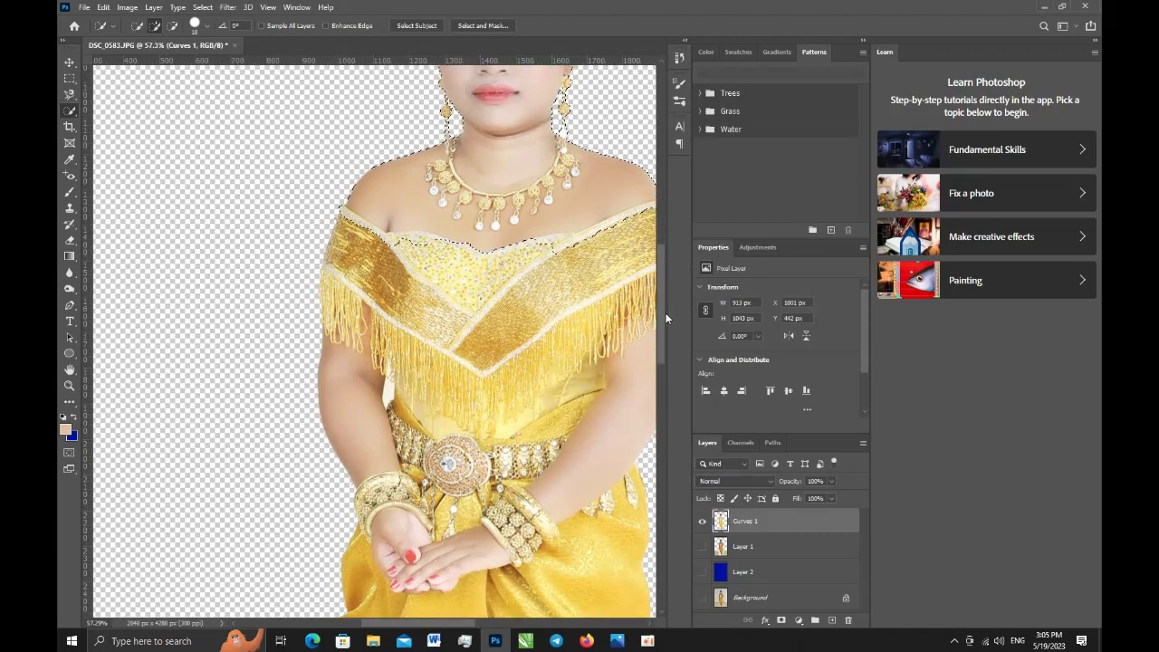
pyautogui.scroll(-3, 550, 247)
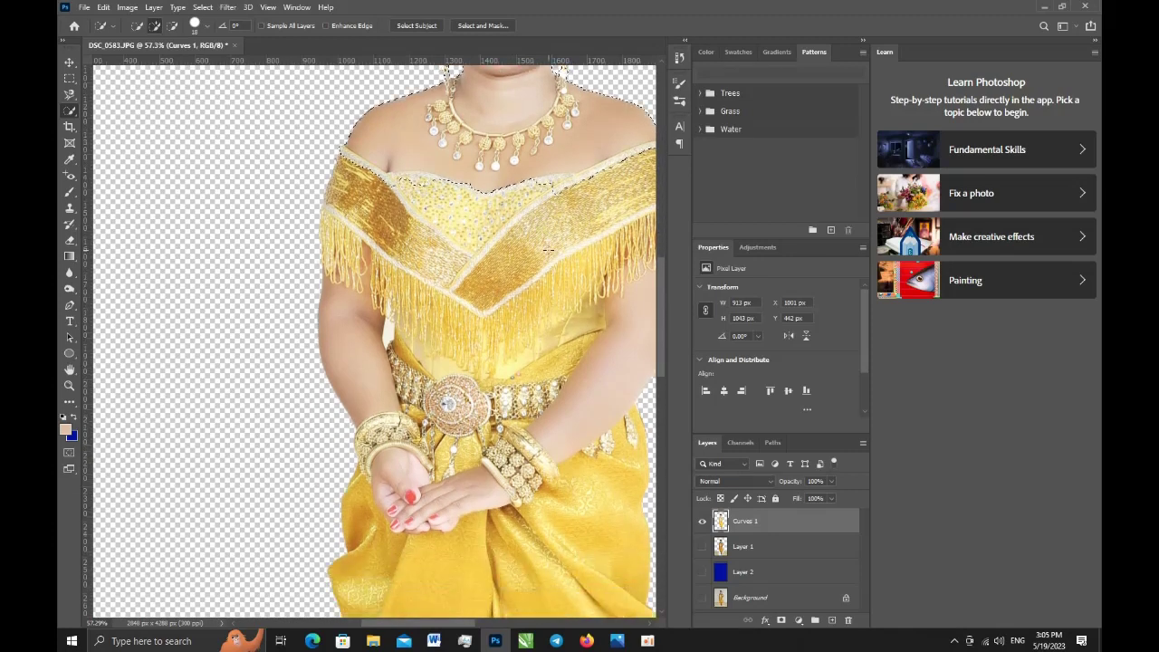
pyautogui.press('super')
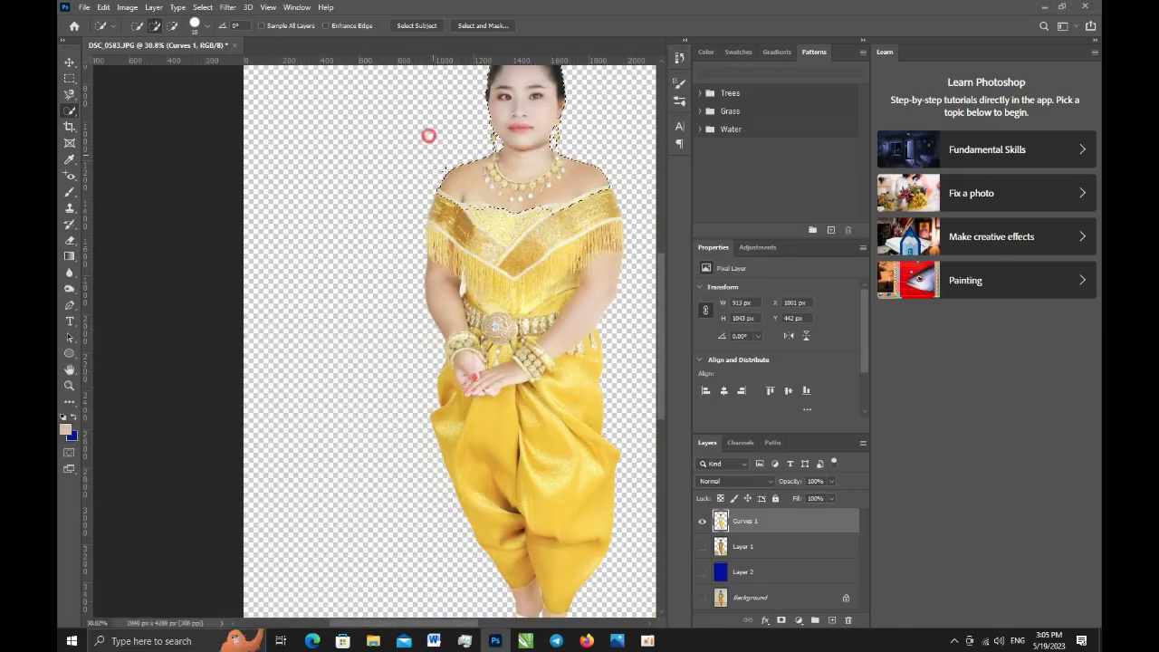
pyautogui.click(428, 136)
pyautogui.scroll(-2, 546, 269)
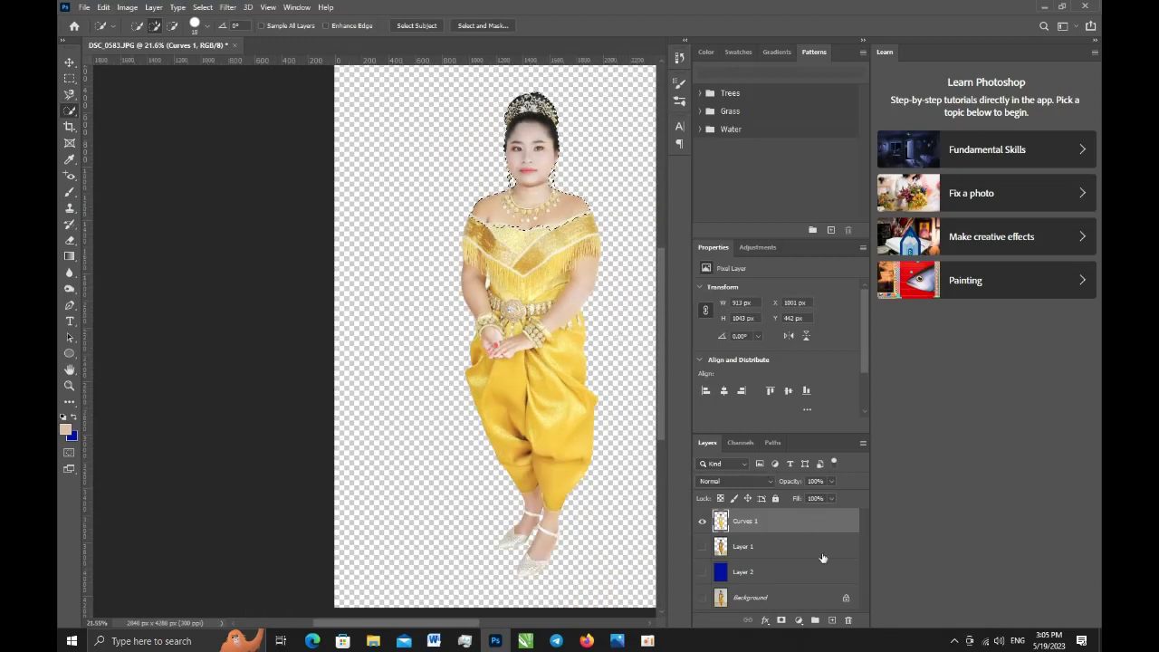
# Step: Copy the selected head and shoulders to Layer 3, then duplicate Curves 1 and hide the original
pyautogui.hotkey('ctrl', 'j')
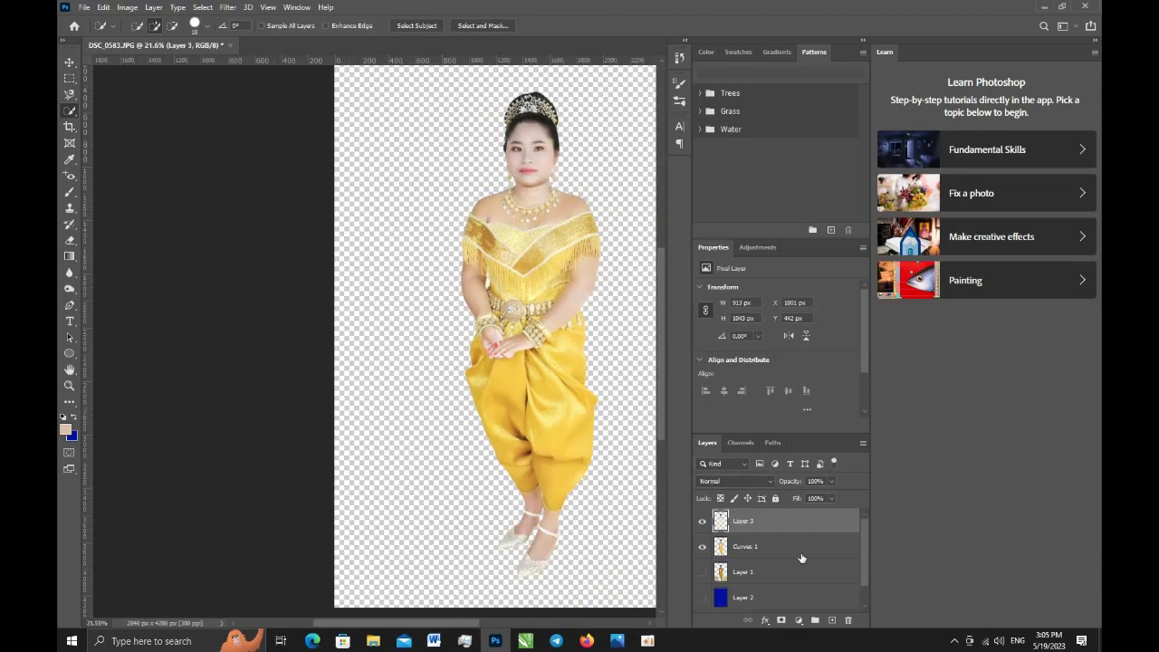
pyautogui.click(780, 540)
pyautogui.hotkey('ctrl', 'j')
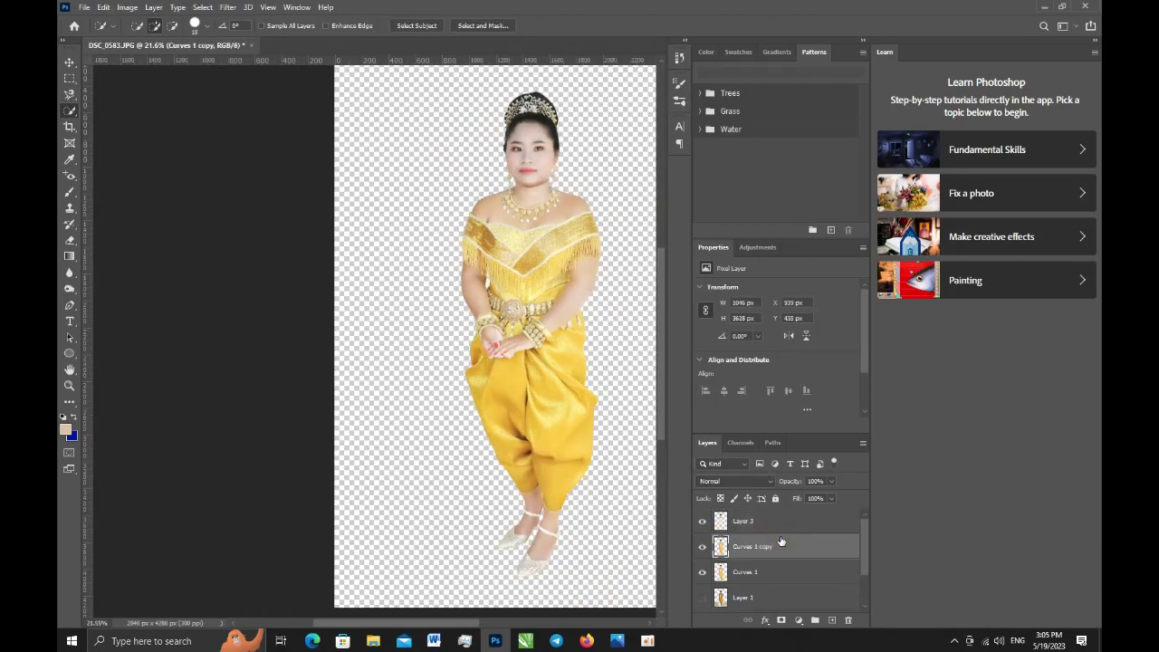
pyautogui.click(702, 571)
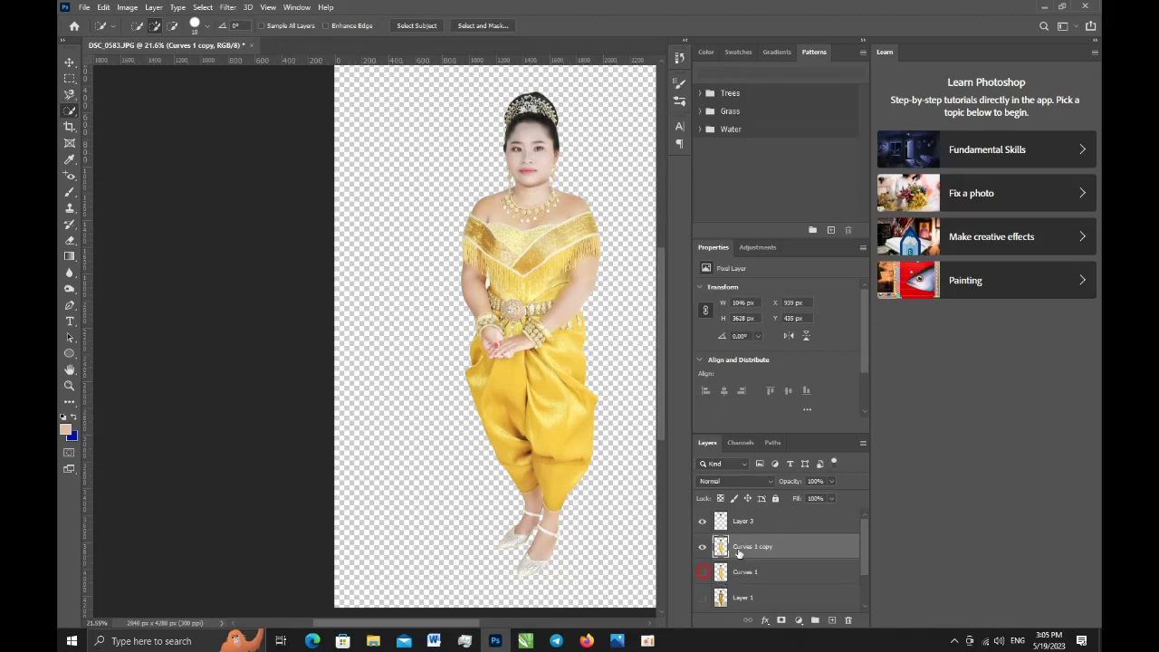
pyautogui.click(758, 522)
# Step: Apply a High Pass filter to Layer 3
pyautogui.click(227, 7)
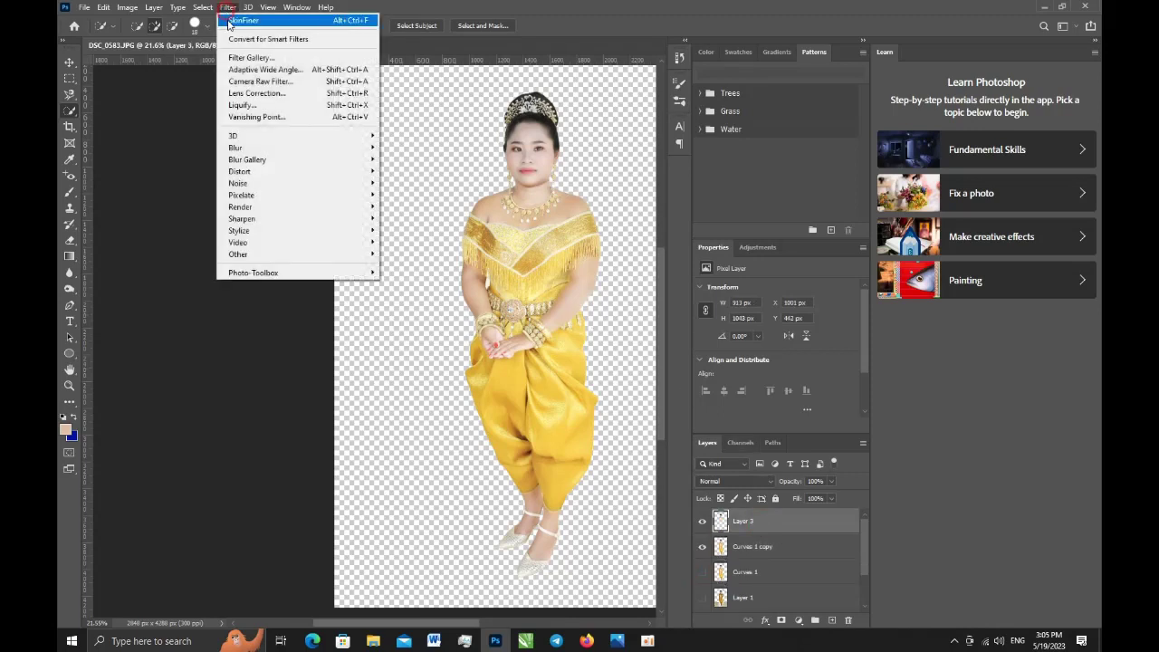
pyautogui.moveTo(238, 253)
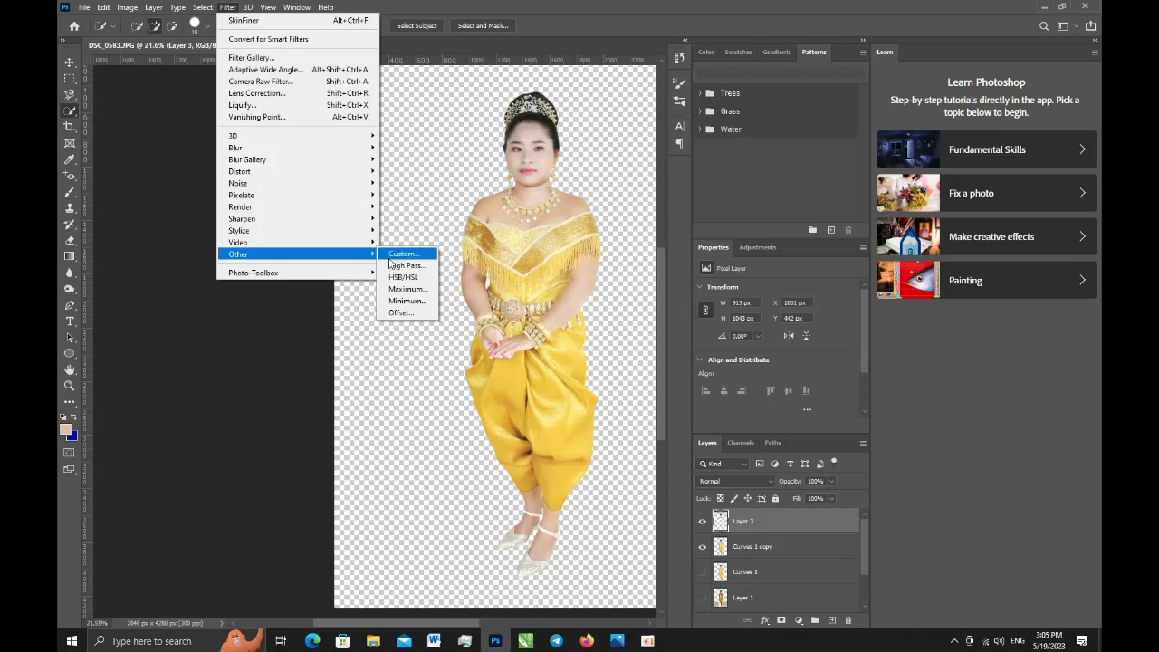
pyautogui.click(406, 265)
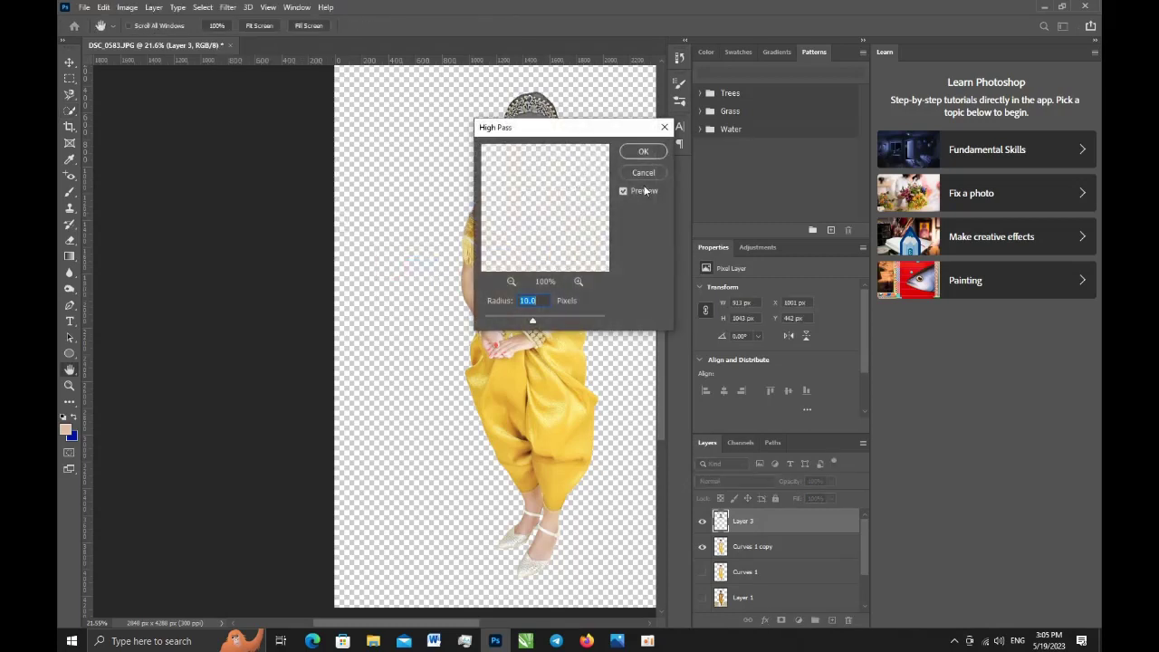
pyautogui.click(646, 152)
pyautogui.press('w')
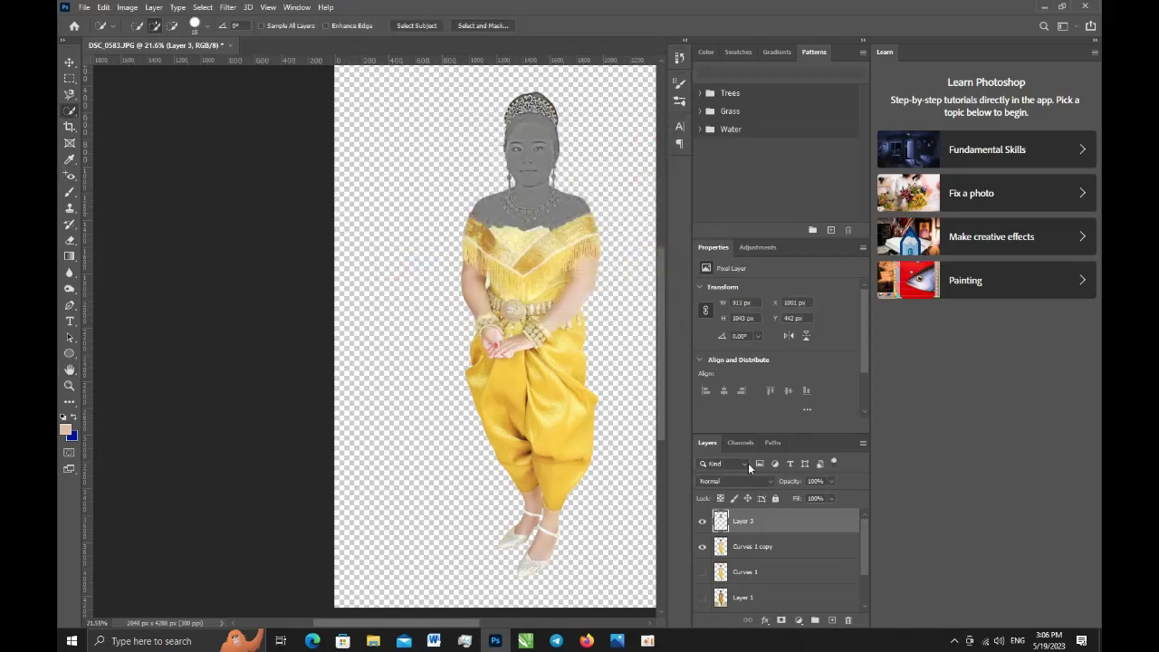
# Step: Set Layer 3 to Soft Light at 80% opacity and merge it with Curves 1 copy
pyautogui.click(746, 480)
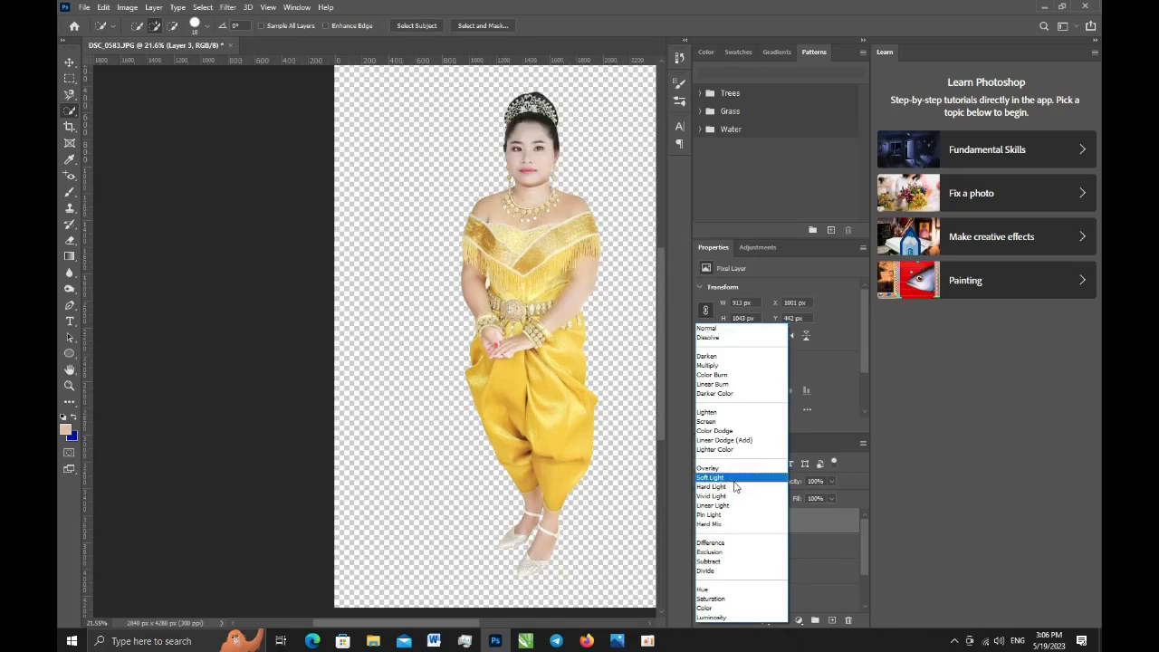
pyautogui.click(734, 485)
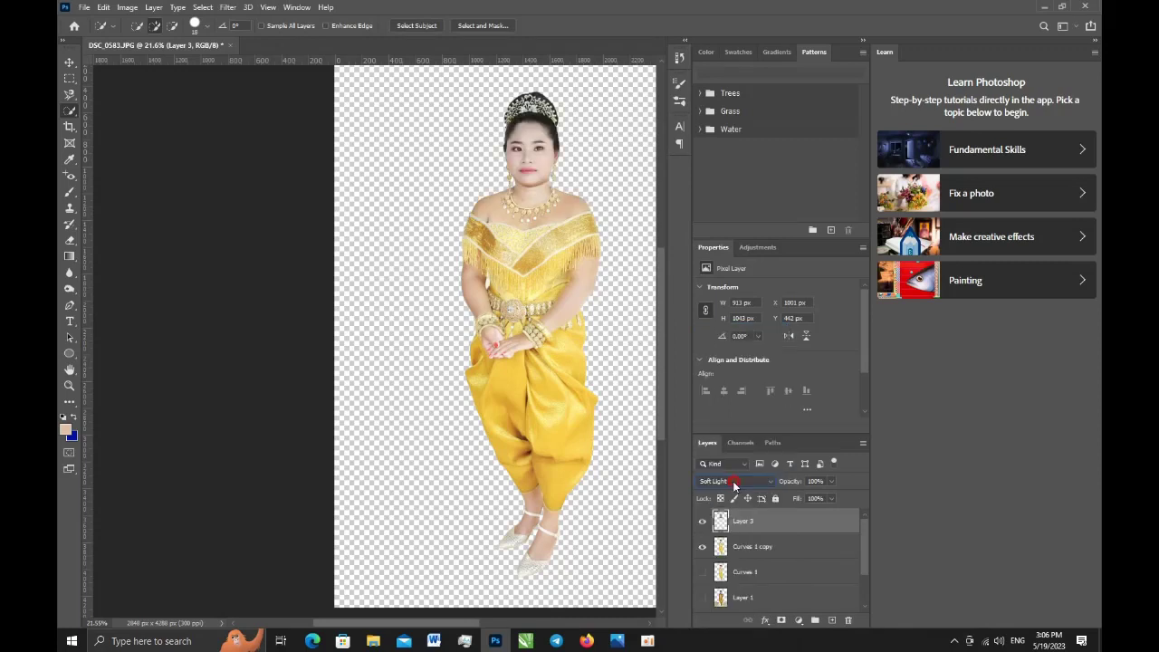
pyautogui.click(813, 481)
pyautogui.write('80')
pyautogui.keyDown('shift'); pyautogui.click(758, 547); pyautogui.keyUp('shift')
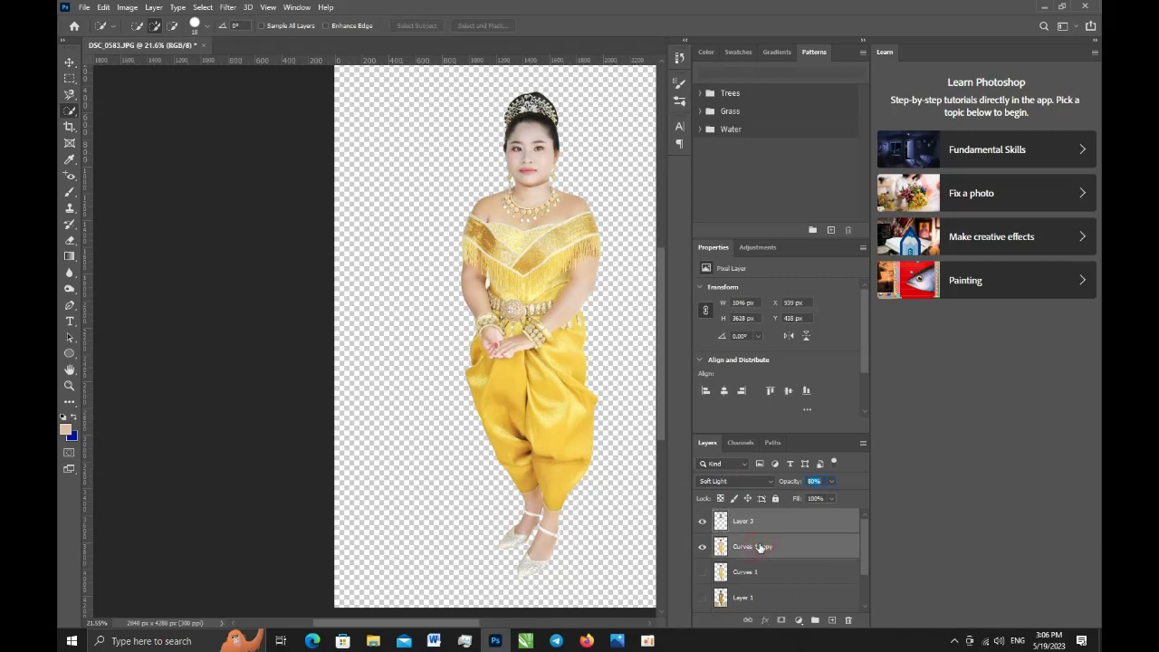
pyautogui.hotkey('ctrl', 'e')
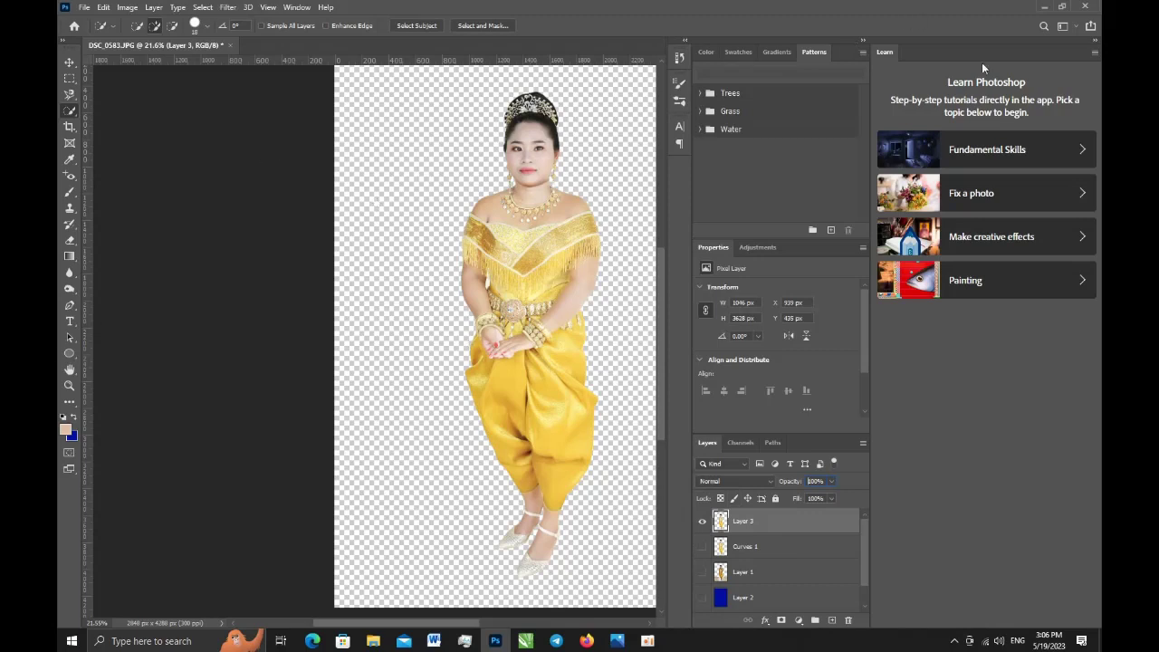
pyautogui.click(1045, 7)
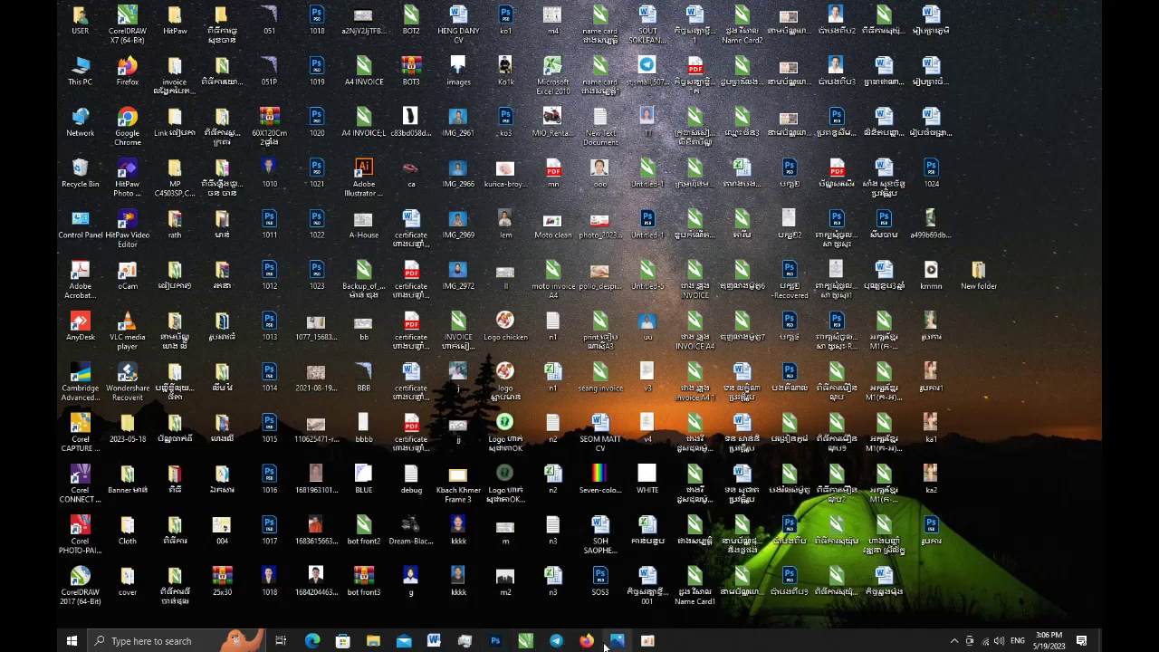
# Step: Open the texture-studio wallpaper JPG in Photoshop by dragging it from File Explorer
pyautogui.click(372, 640)
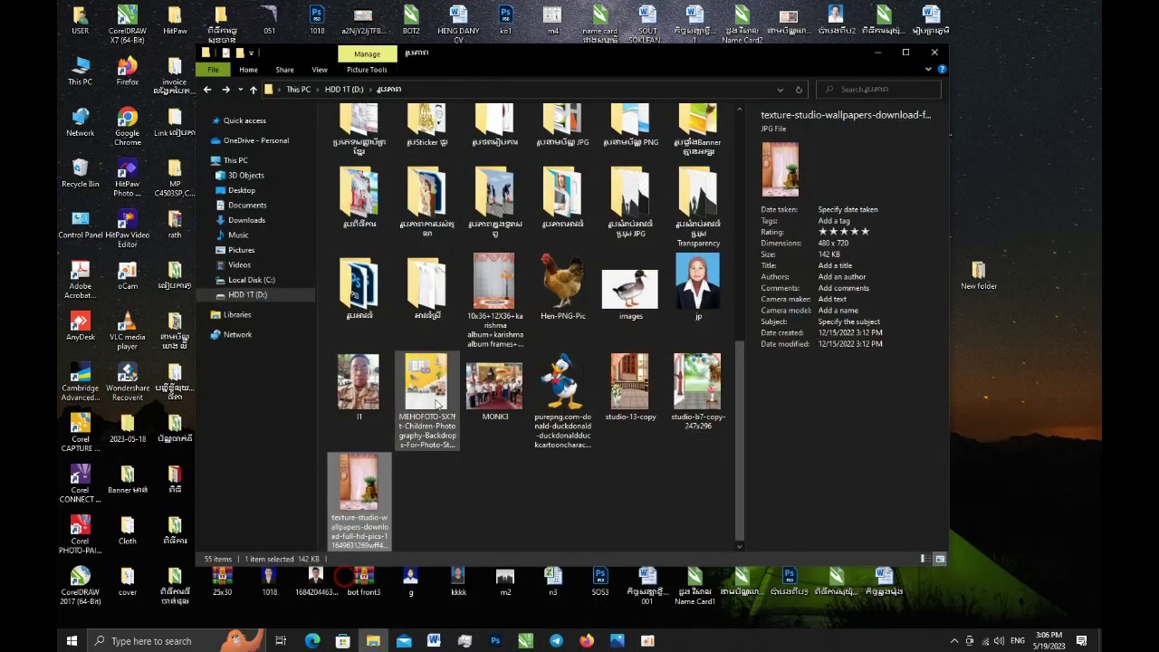
pyautogui.moveTo(365, 491); pyautogui.dragTo(524, 636)
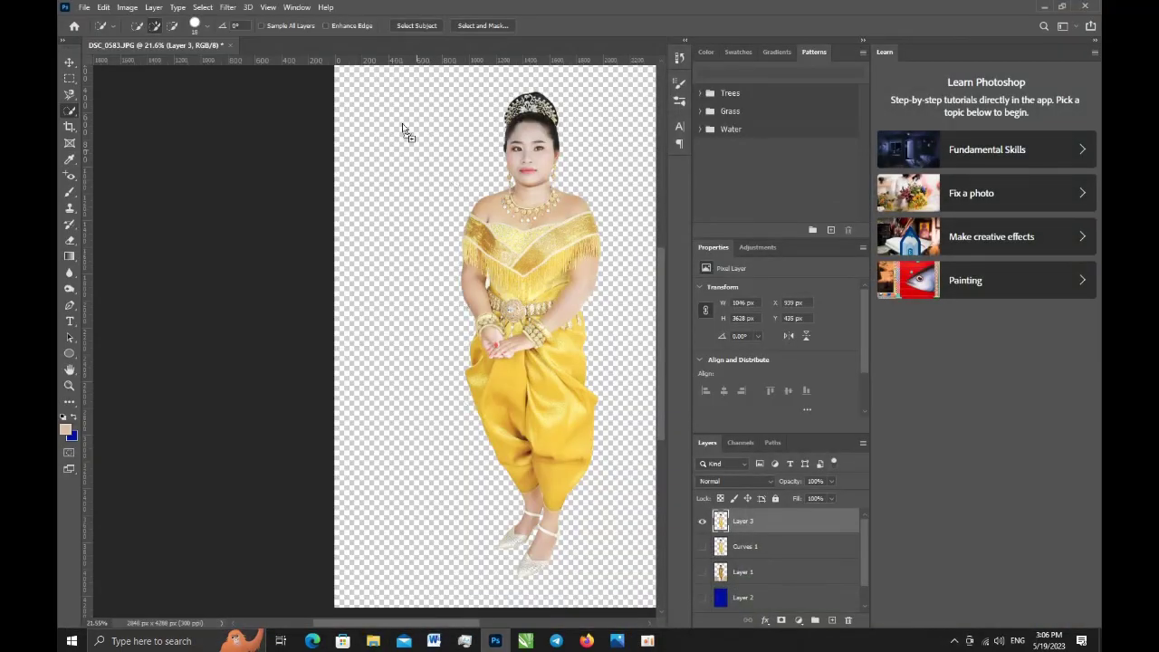
pyautogui.moveTo(508, 638); pyautogui.dragTo(408, 42)
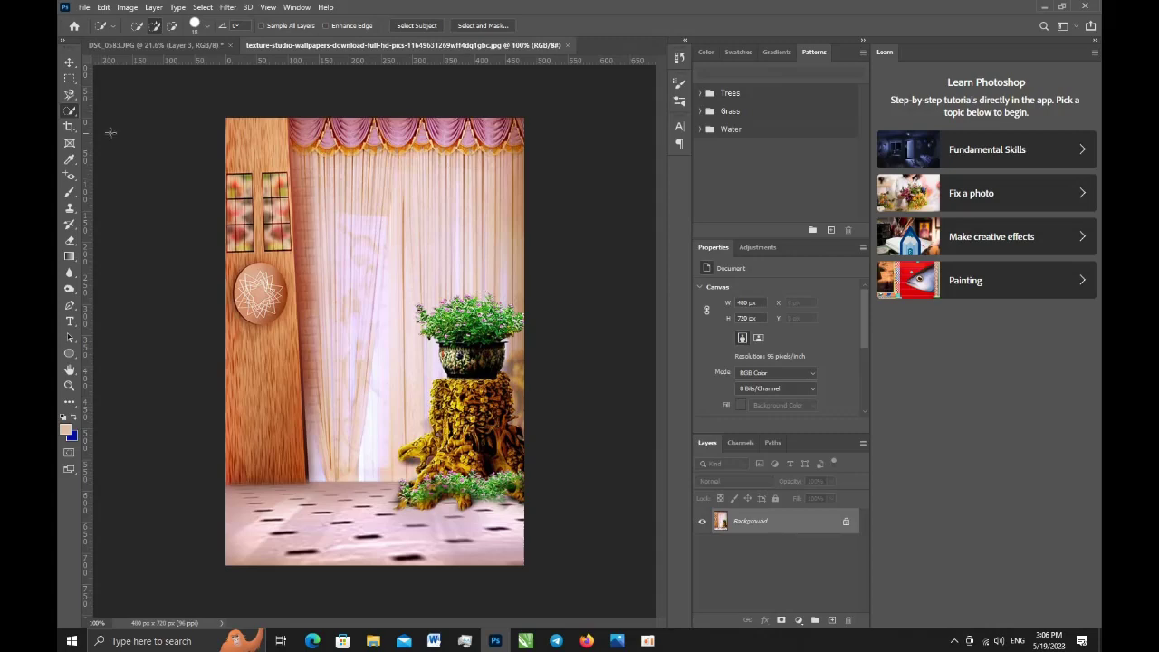
# Step: Bring the backdrop into DSC_0583.JPG as Layer 4, scaled to about 3196×4796 px to fill the canvas
pyautogui.click(69, 61)
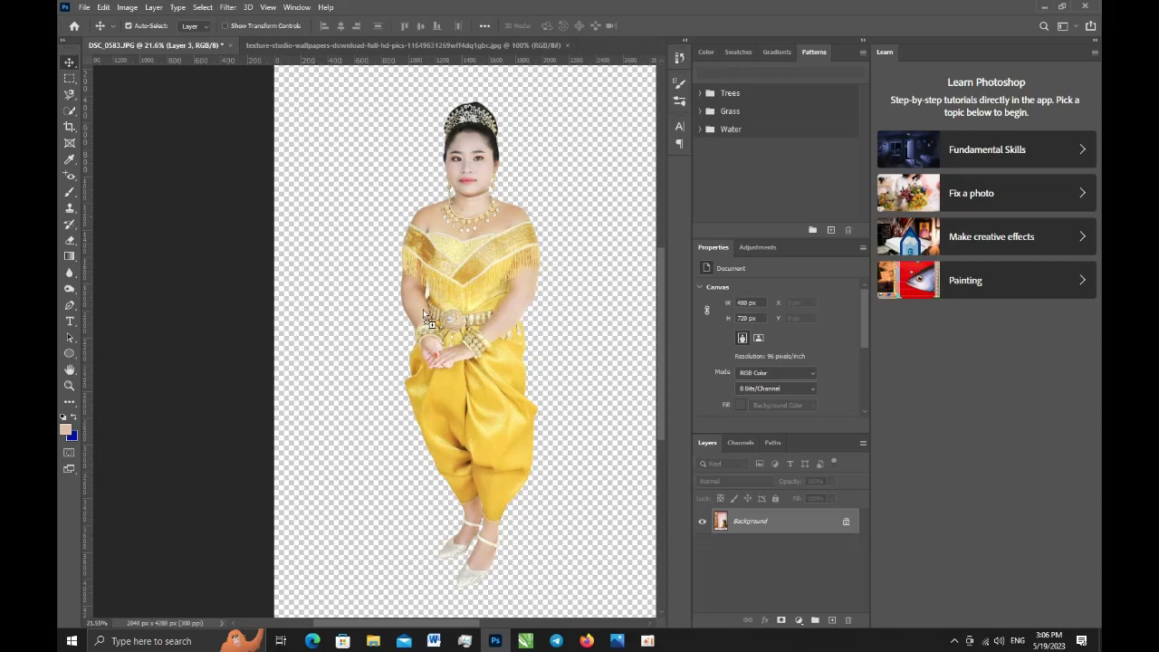
pyautogui.moveTo(166, 45); pyautogui.dragTo(423, 314)
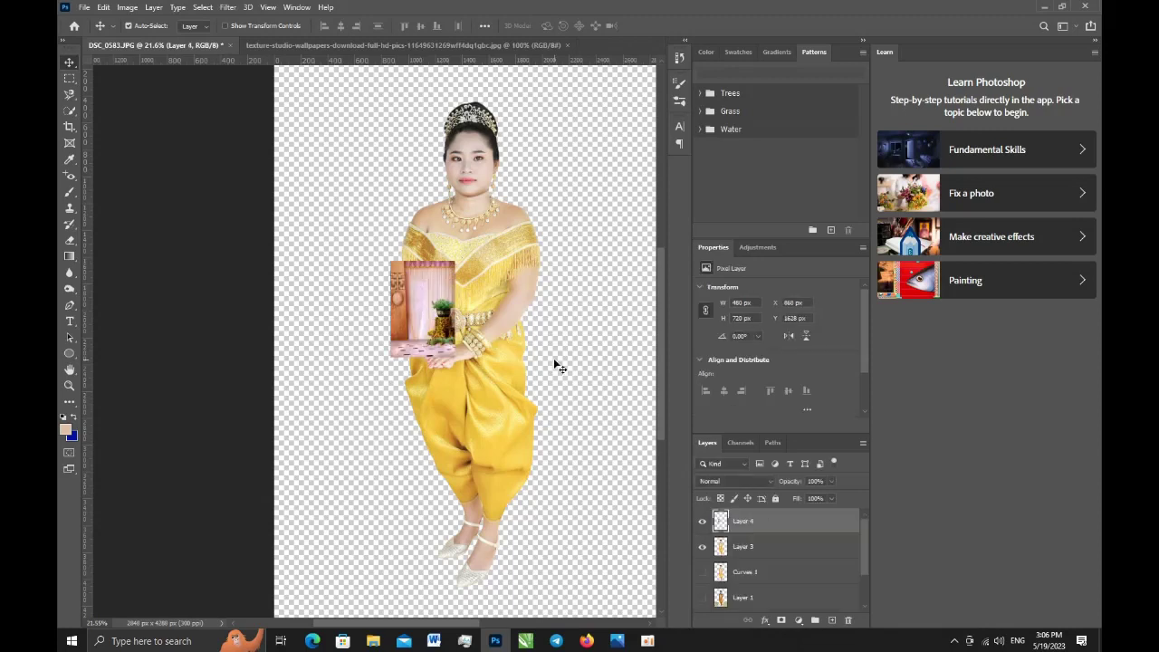
pyautogui.hotkey('ctrl', 't')
pyautogui.hotkey('ctrl', '-')
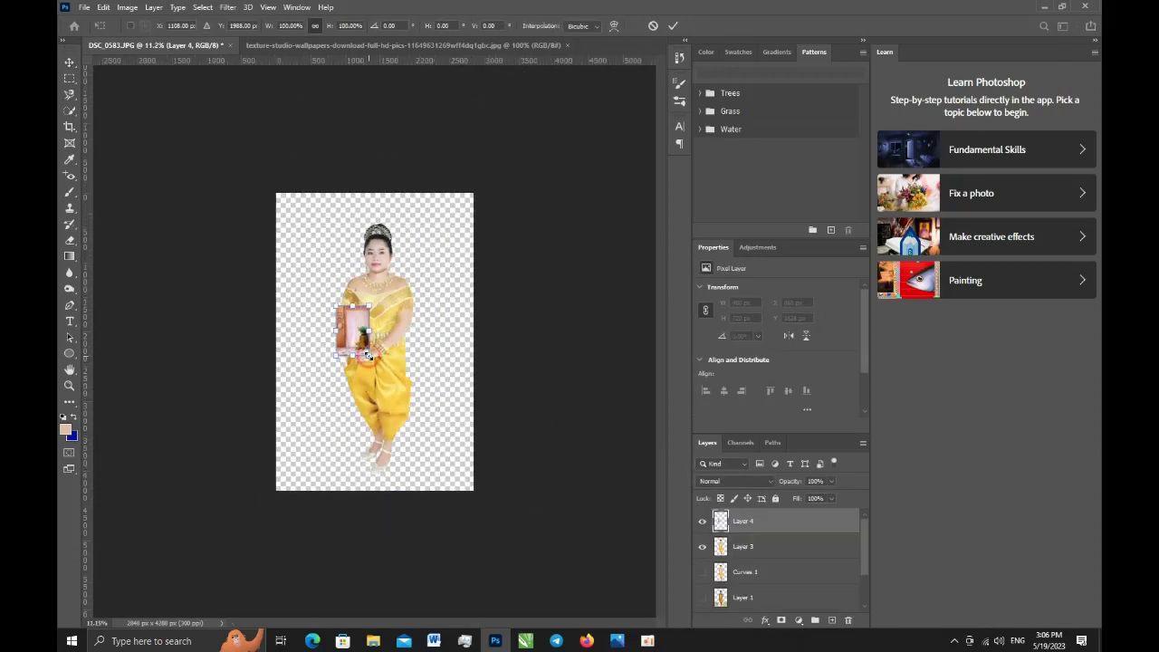
pyautogui.moveTo(369, 358)
pyautogui.mouseDown()
pyautogui.moveTo(489, 455)
pyautogui.moveTo(477, 440)
pyautogui.mouseUp()
pyautogui.moveTo(358, 400)
pyautogui.mouseDown()
pyautogui.moveTo(383, 403)
pyautogui.moveTo(374, 401)
pyautogui.mouseUp()
pyautogui.moveTo(465, 481); pyautogui.dragTo(483, 499)
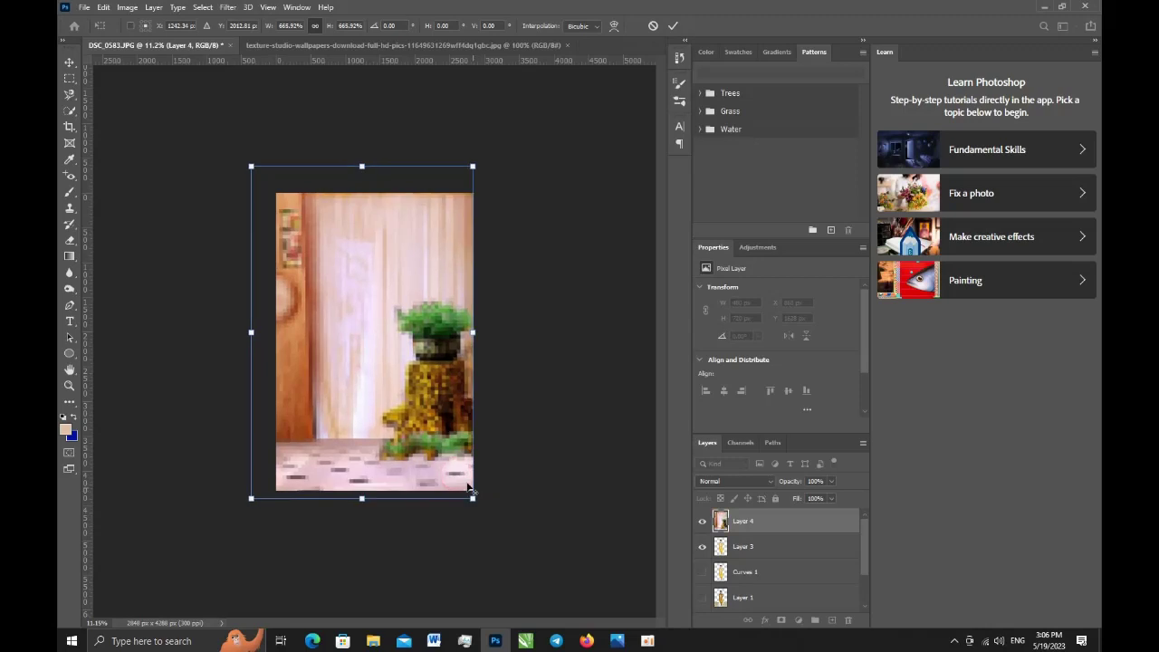
pyautogui.click(672, 25)
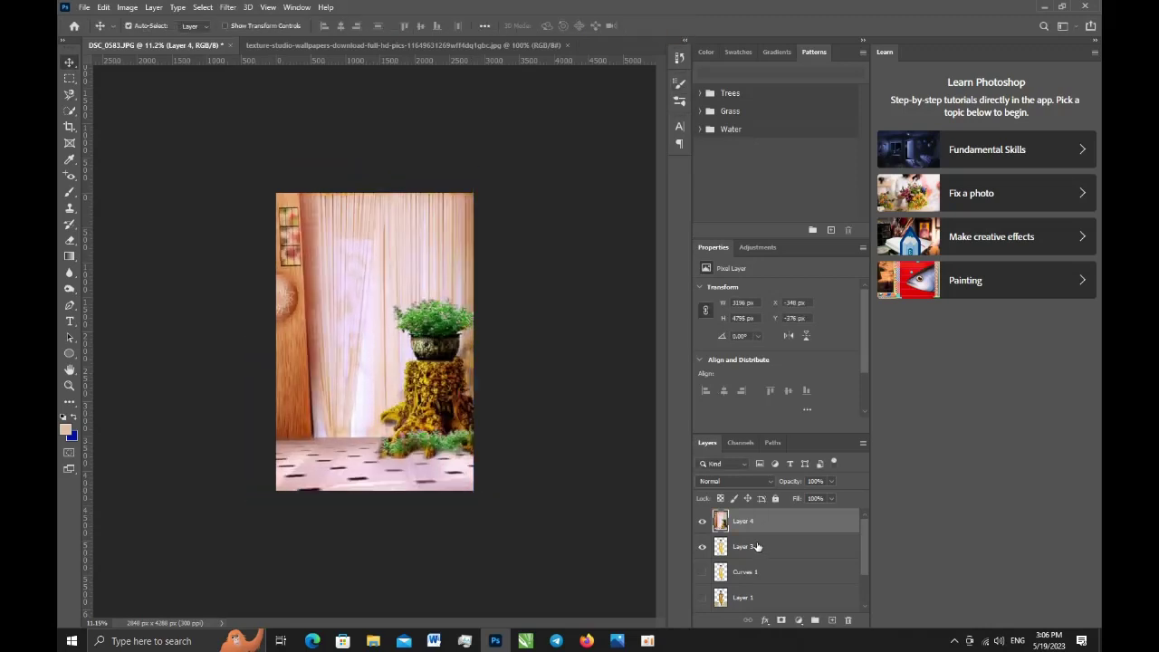
# Step: Place the woman's layer above the backdrop, nudge her slightly left, and hide Layer 4
pyautogui.moveTo(757, 547); pyautogui.dragTo(760, 521)
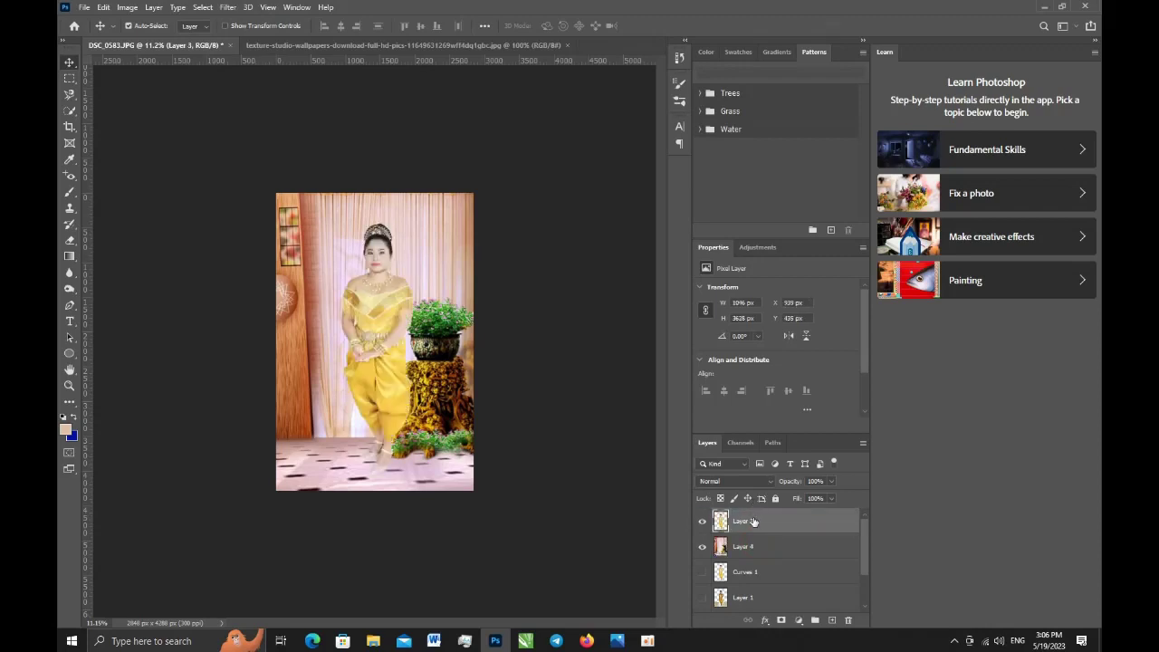
pyautogui.hotkey('ctrl', '0')
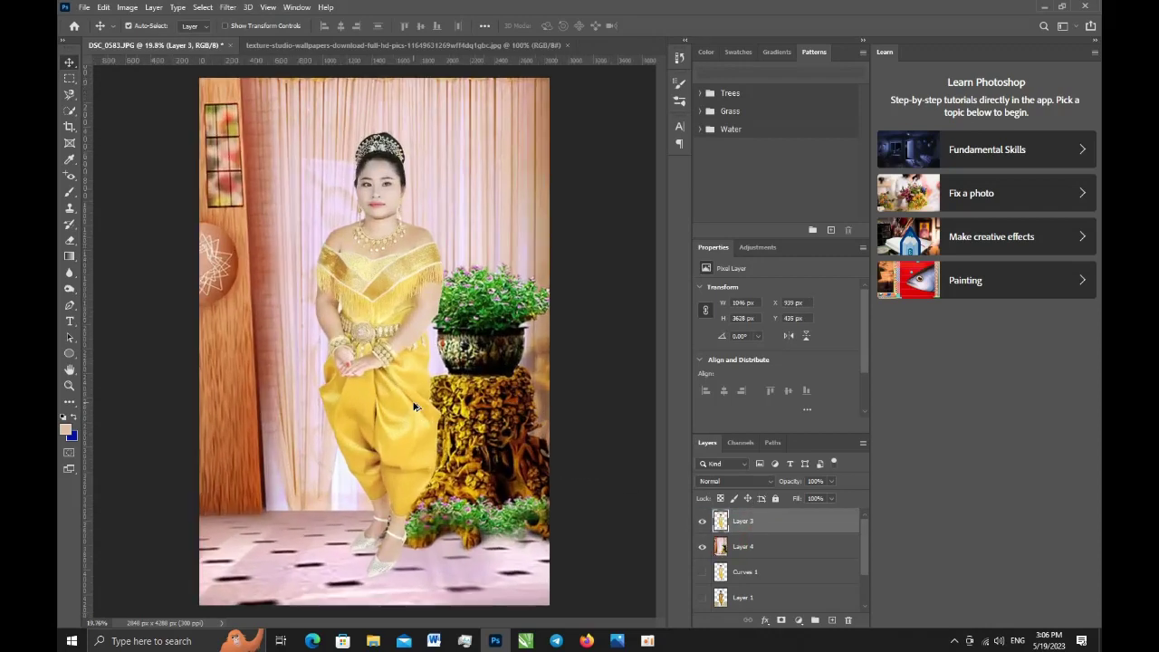
pyautogui.hotkey('ctrl', '-')
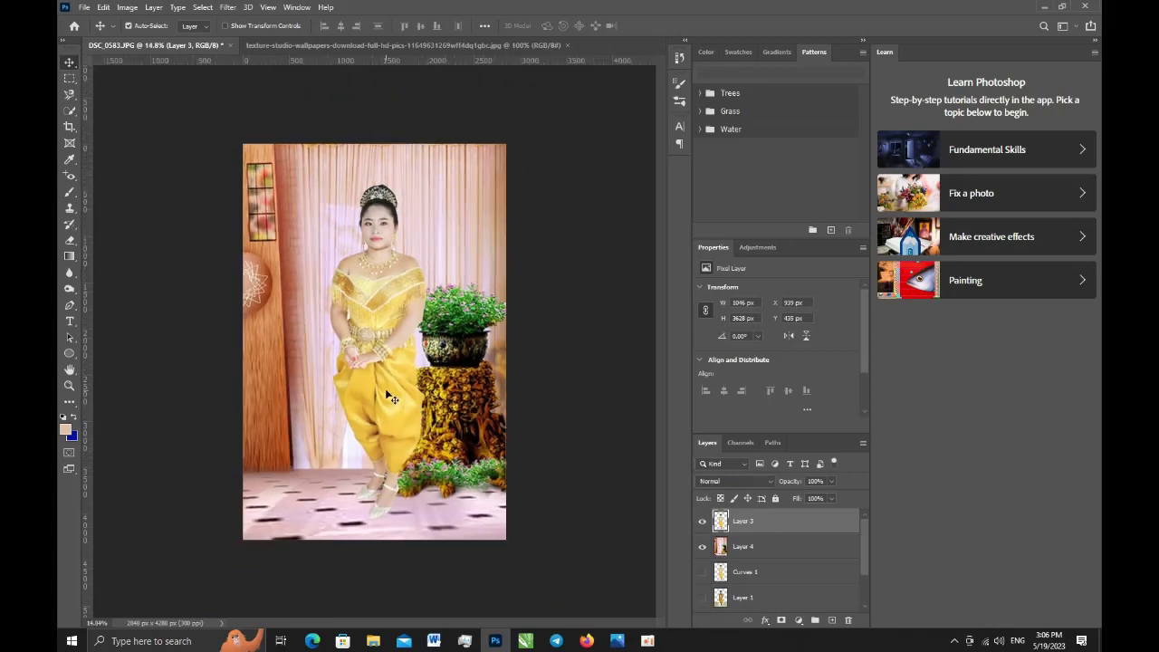
pyautogui.moveTo(388, 403); pyautogui.dragTo(384, 417)
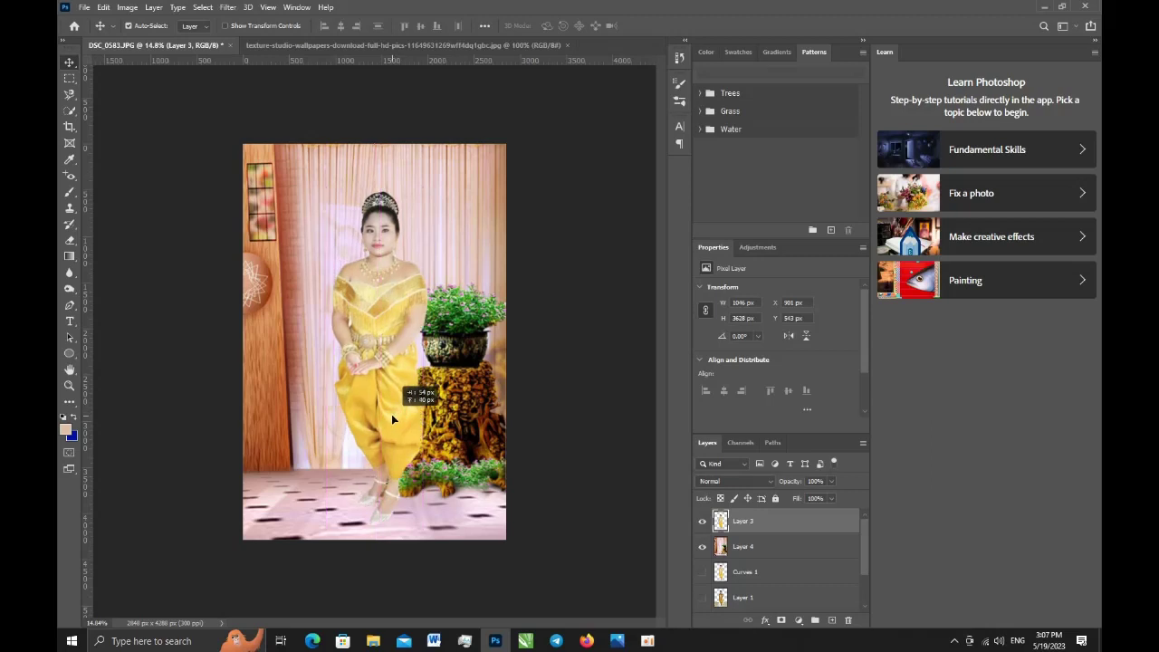
pyautogui.moveTo(391, 416); pyautogui.dragTo(382, 419)
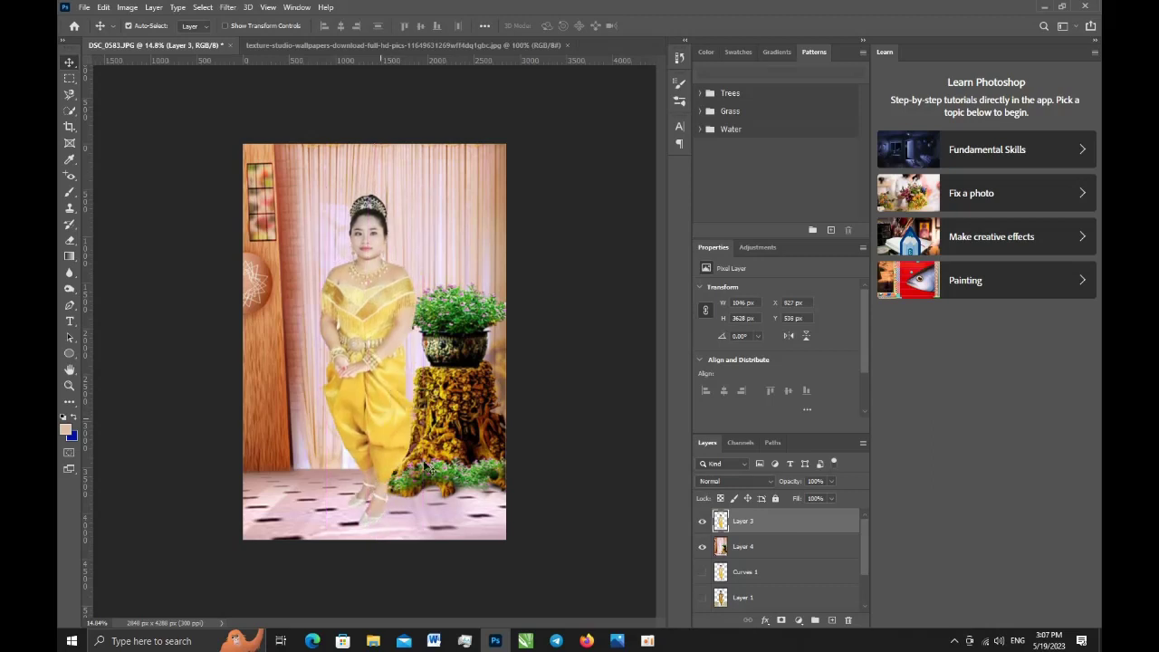
pyautogui.click(701, 547)
# Step: Open the 10x36+12X36+karishma album JPG in Photoshop by dragging it from File Explorer
pyautogui.click(1043, 7)
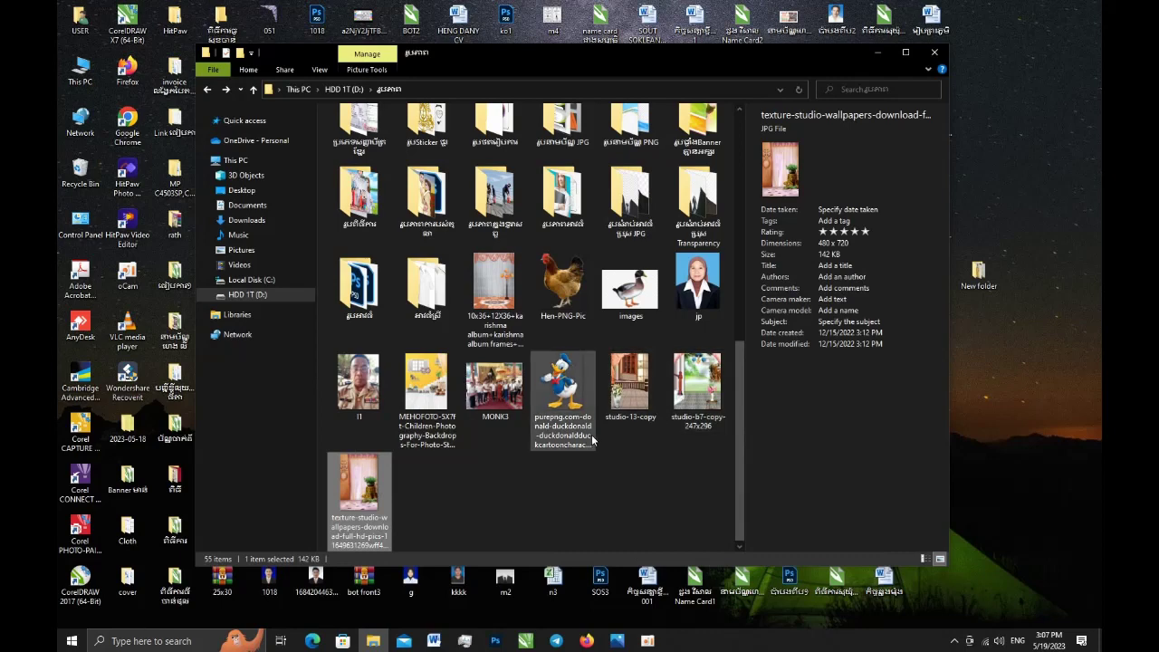
pyautogui.moveTo(500, 302); pyautogui.dragTo(571, 639)
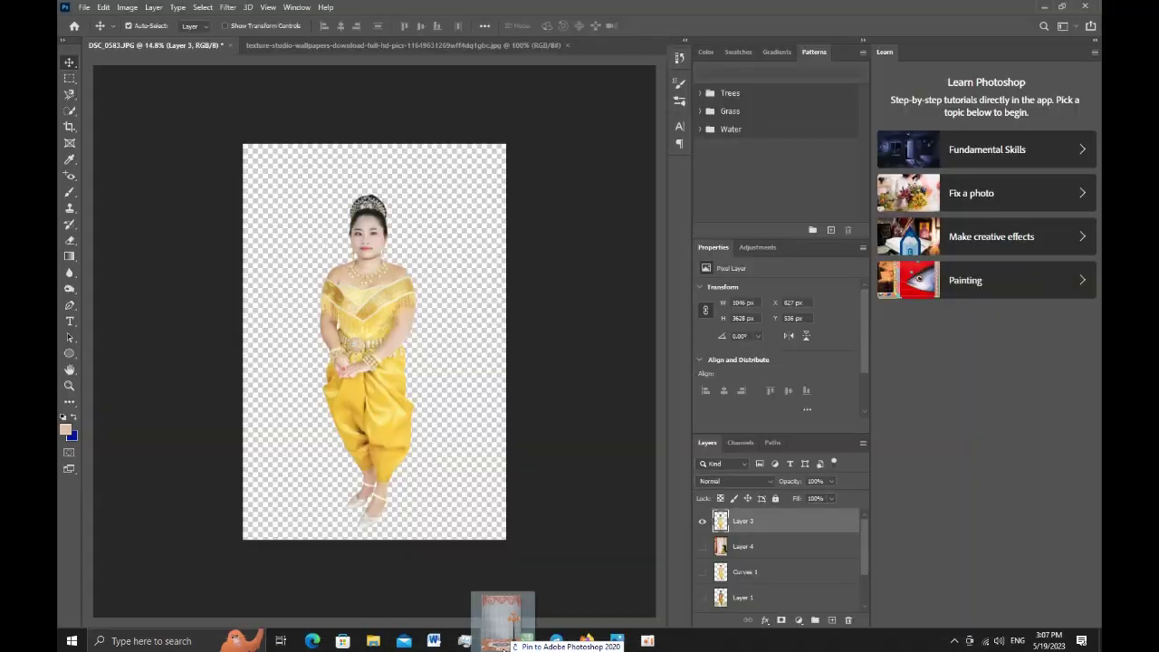
pyautogui.moveTo(571, 639)
pyautogui.mouseDown()
pyautogui.moveTo(491, 155)
pyautogui.moveTo(605, 43)
pyautogui.mouseUp()
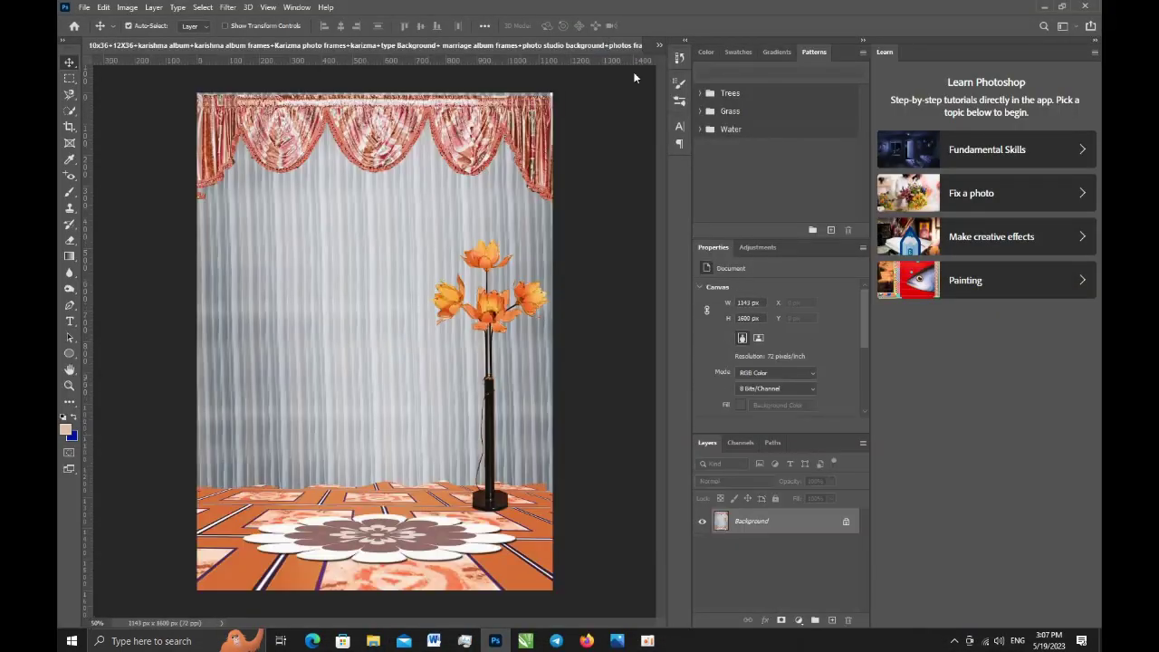
# Step: Copy the 10x36 backdrop's Background to Layer 1, hide the Background, and select all
pyautogui.click(321, 259)
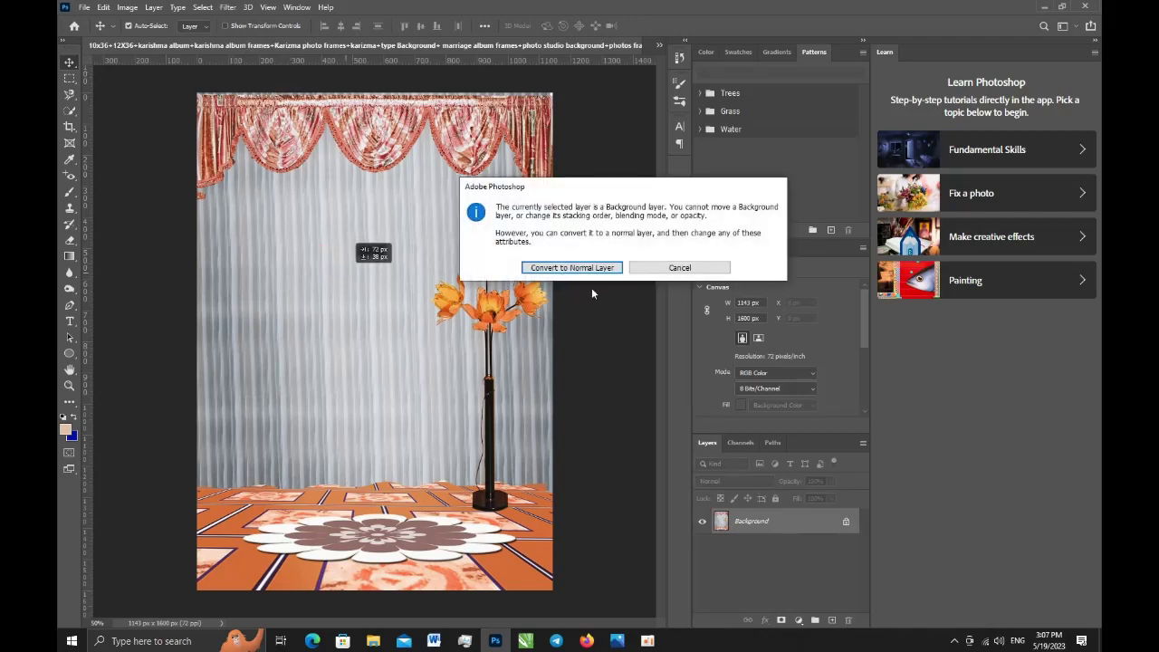
pyautogui.click(677, 270)
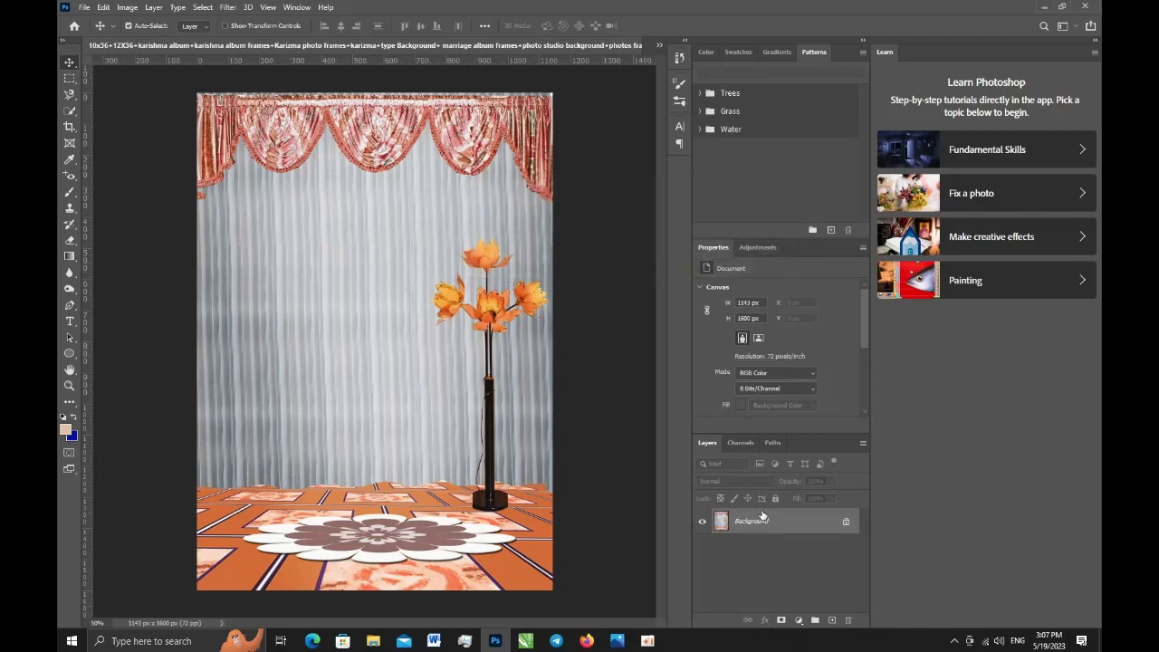
pyautogui.hotkey('ctrl', 'j')
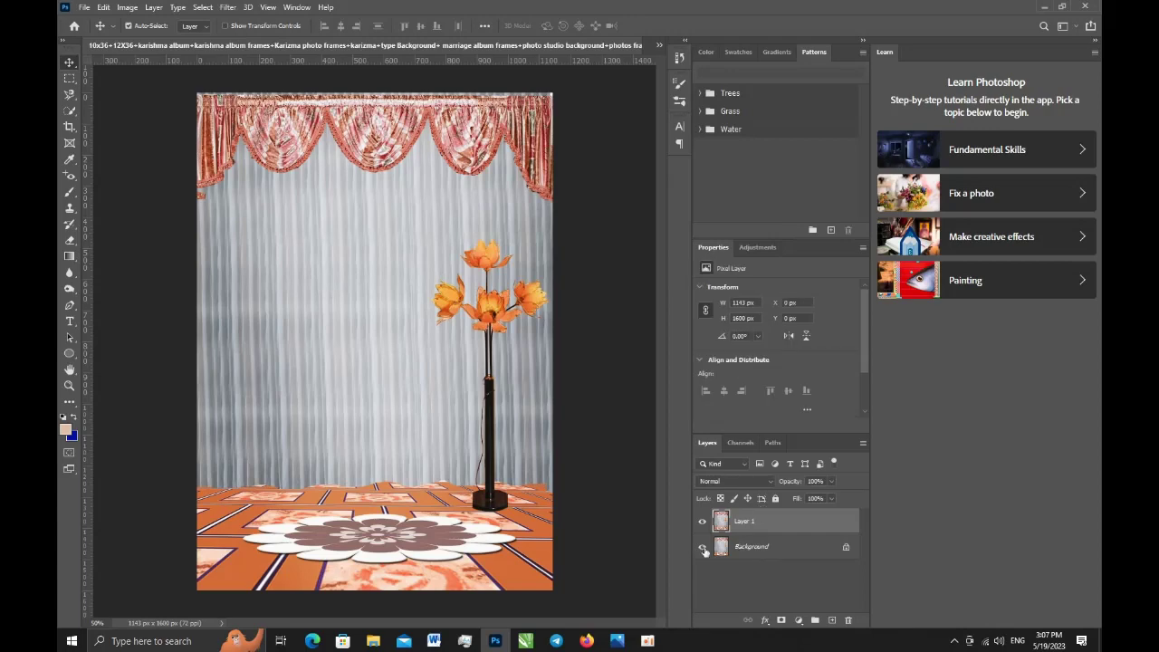
pyautogui.click(702, 546)
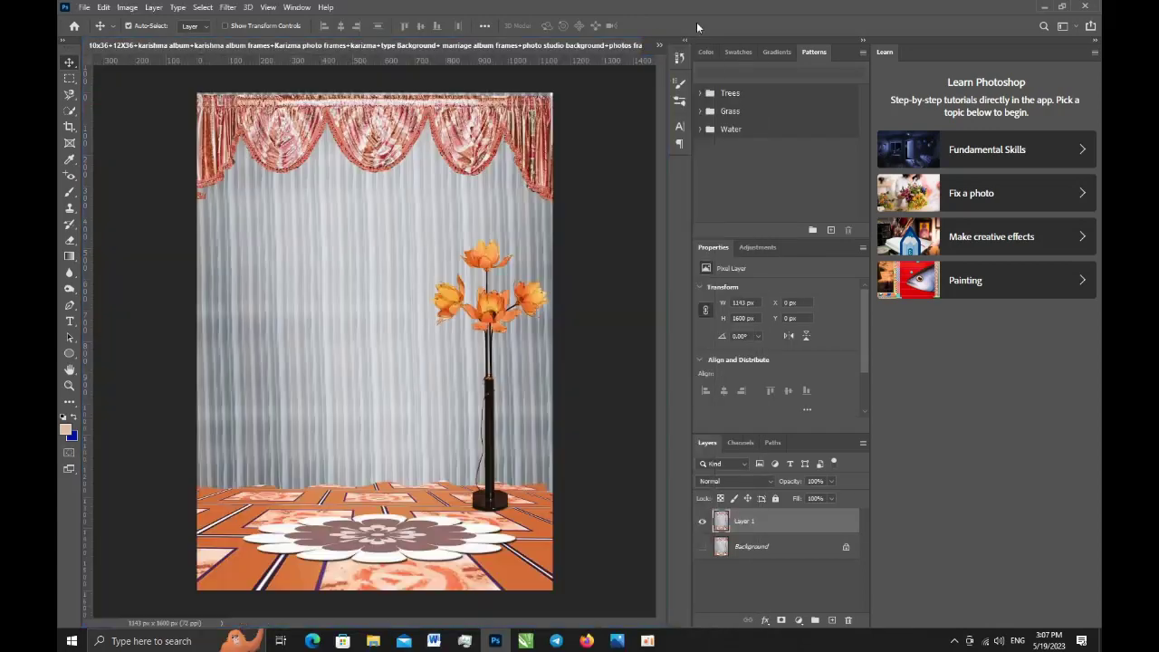
pyautogui.moveTo(147, 51); pyautogui.dragTo(645, 54)
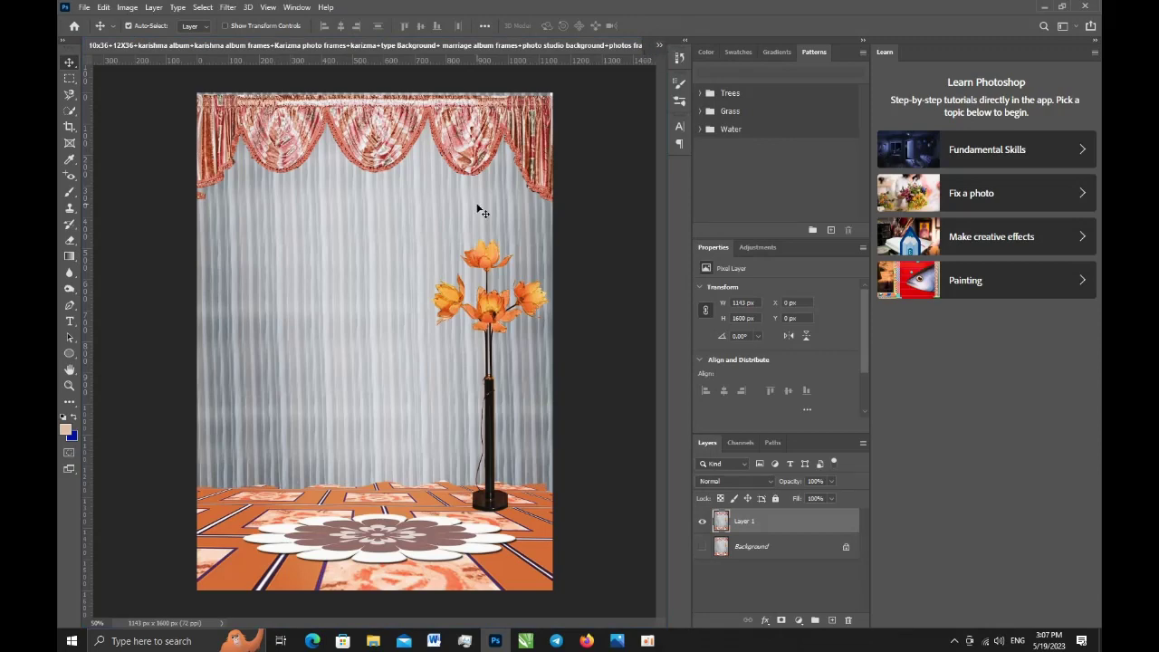
pyautogui.hotkey('ctrl', 'a')
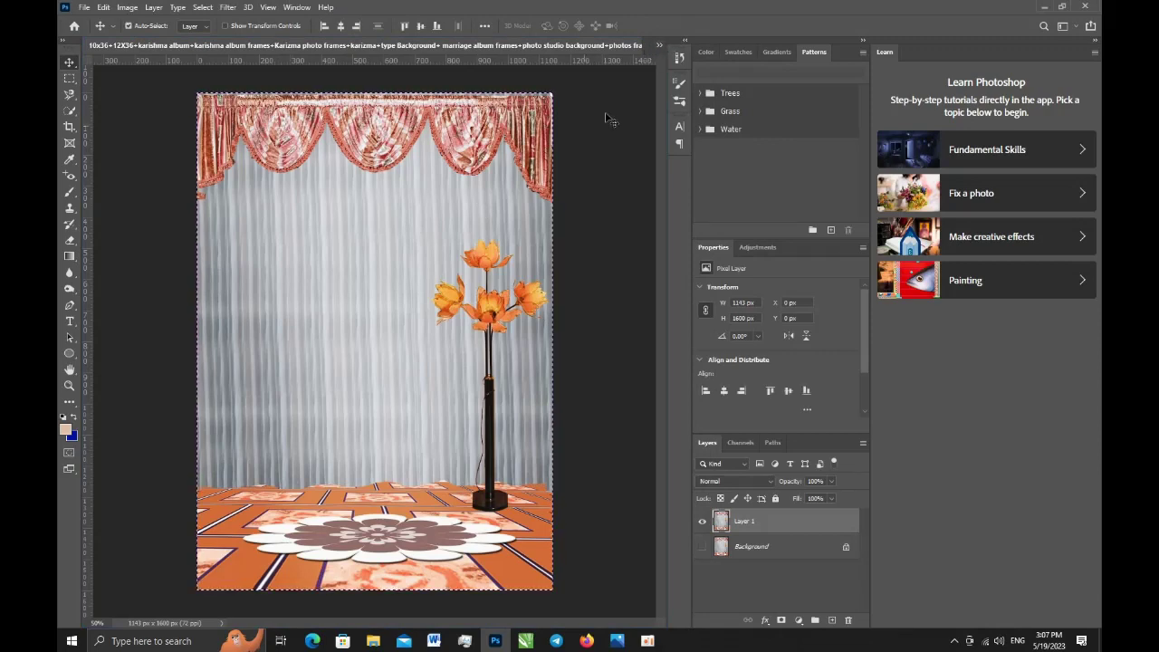
pyautogui.click(659, 44)
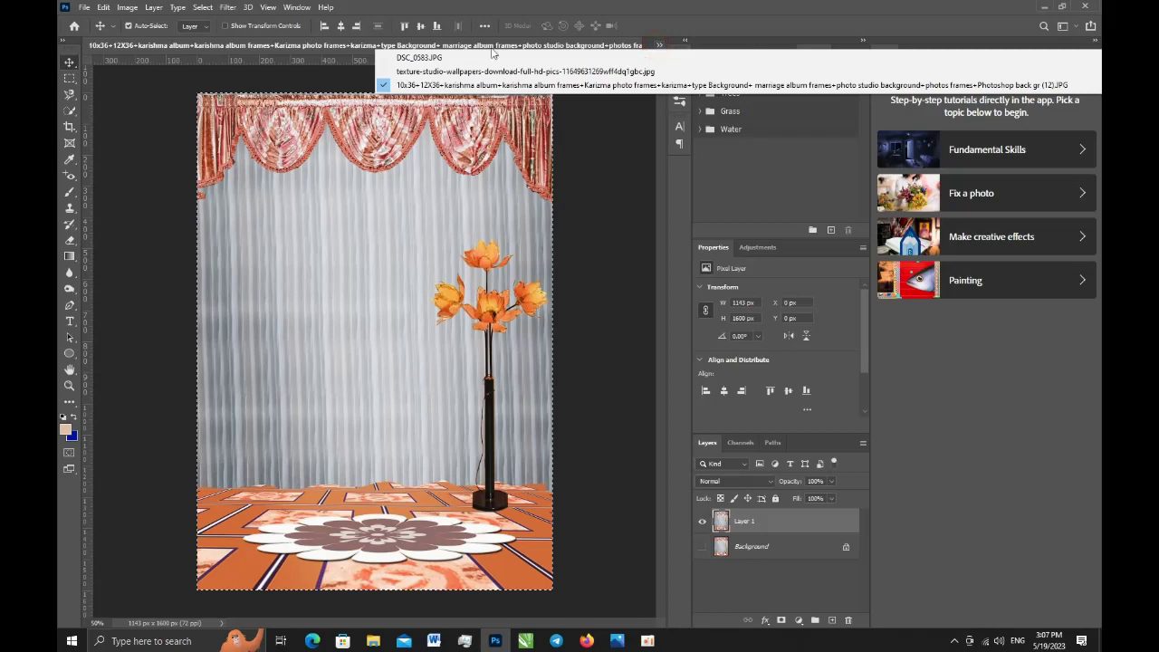
# Step: Paste the backdrop into DSC_0583.JPG as Layer 5, scale it to fill the canvas, beneath Layer 3
pyautogui.click(480, 61)
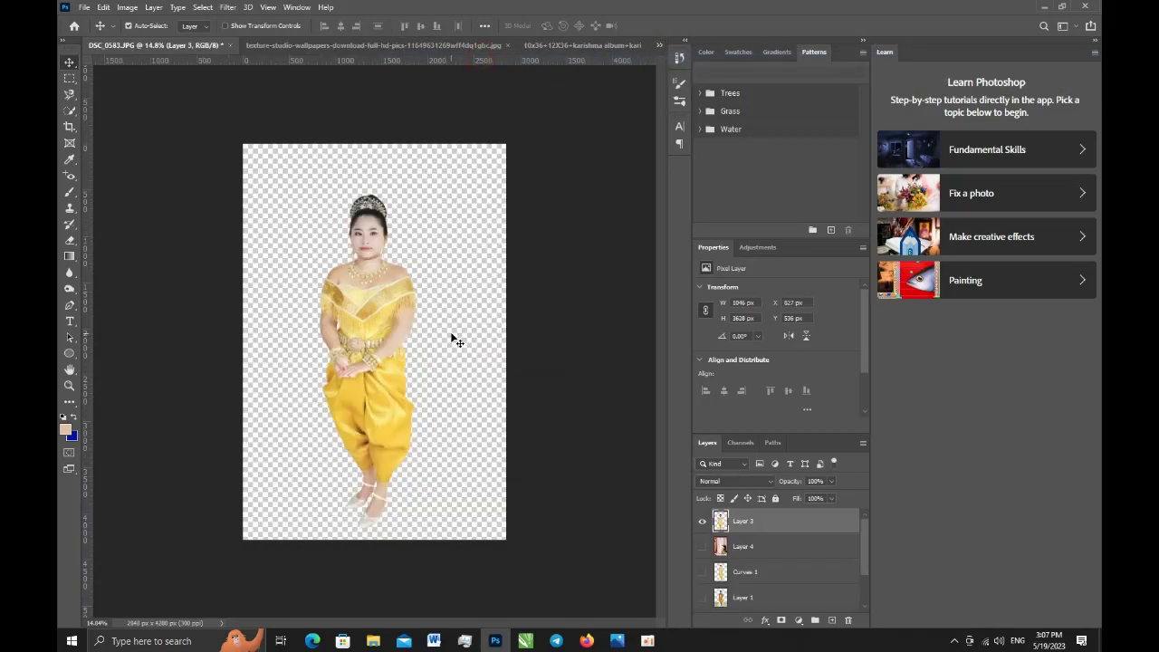
pyautogui.hotkey('ctrl', 'v')
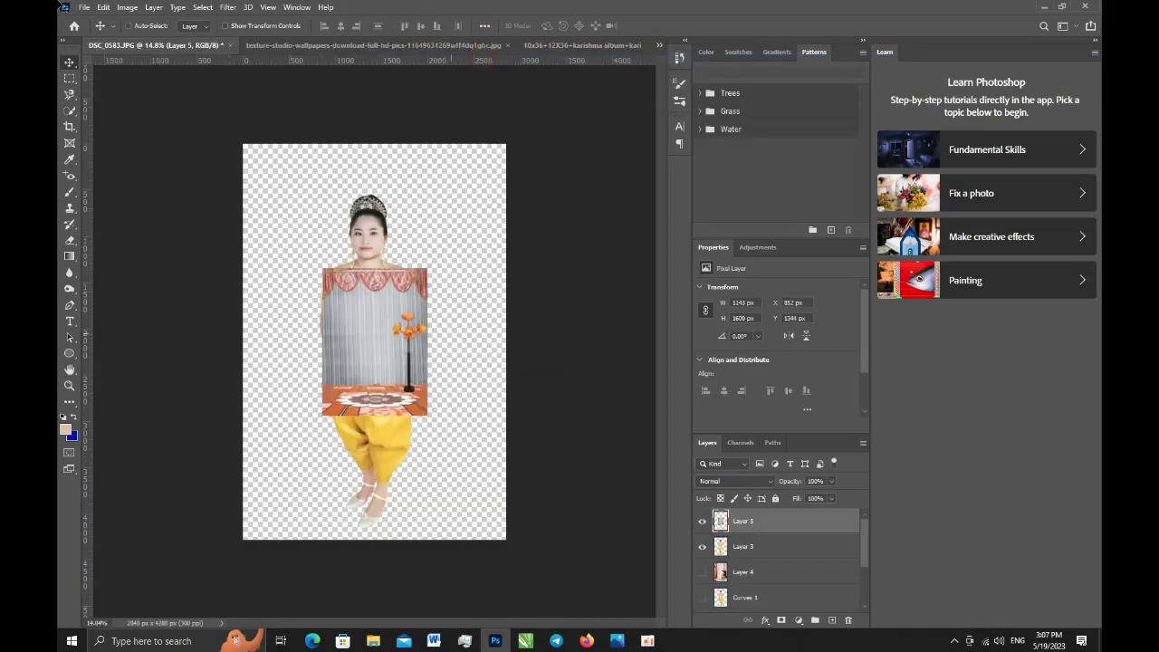
pyautogui.hotkey('ctrl', 't')
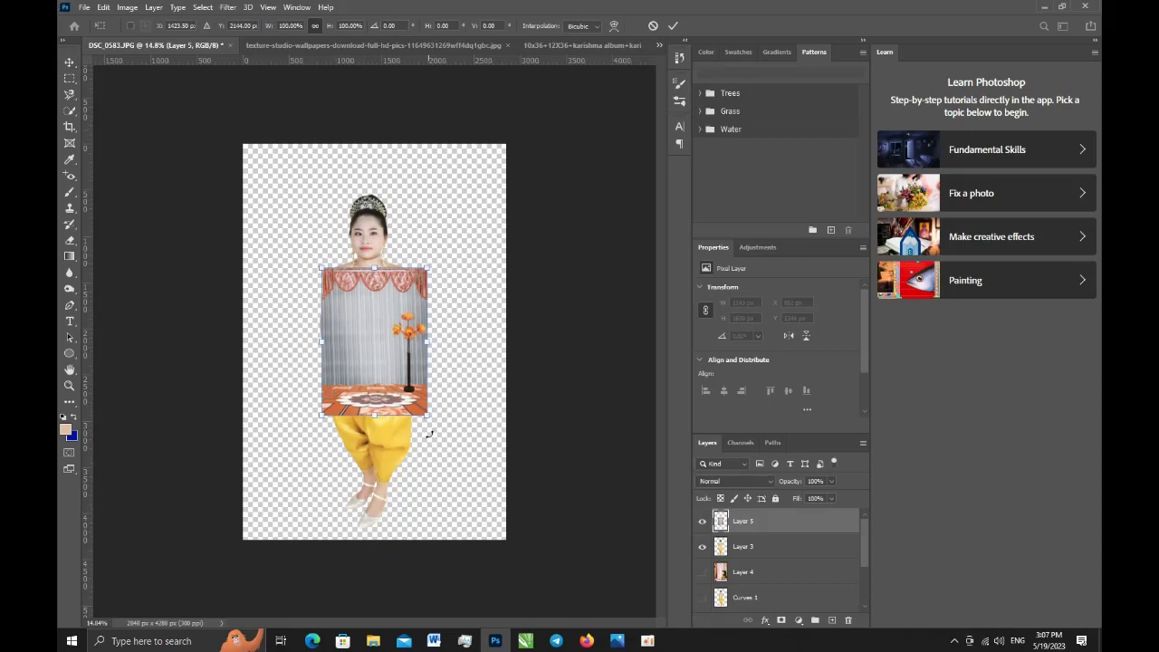
pyautogui.moveTo(426, 412); pyautogui.dragTo(544, 514)
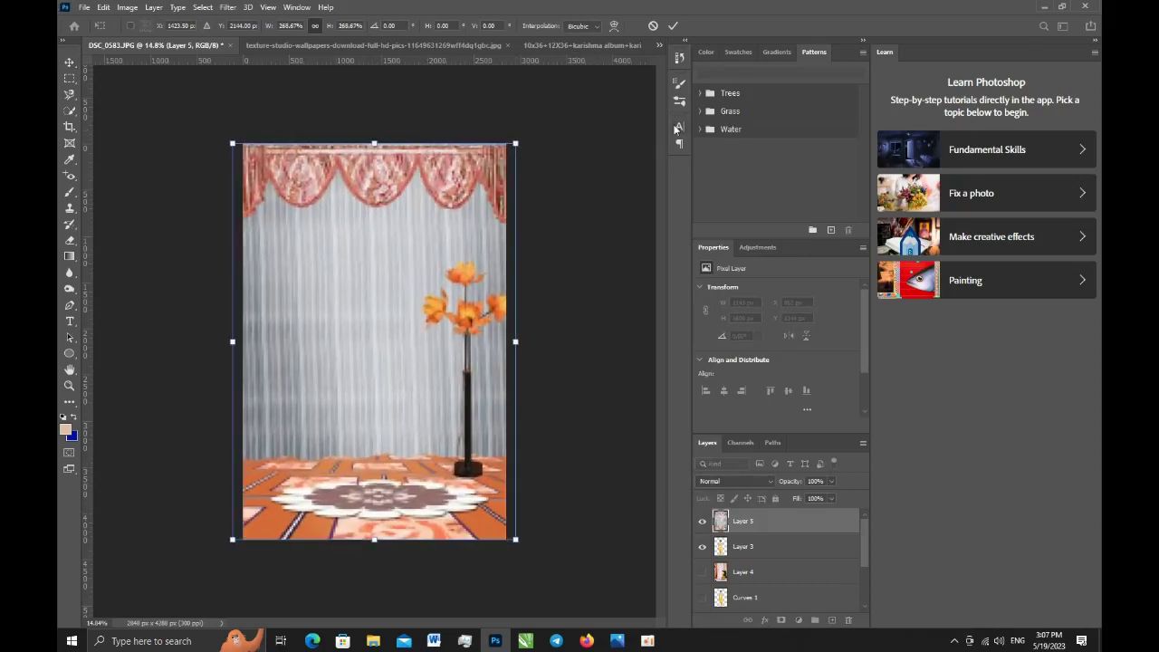
pyautogui.click(674, 27)
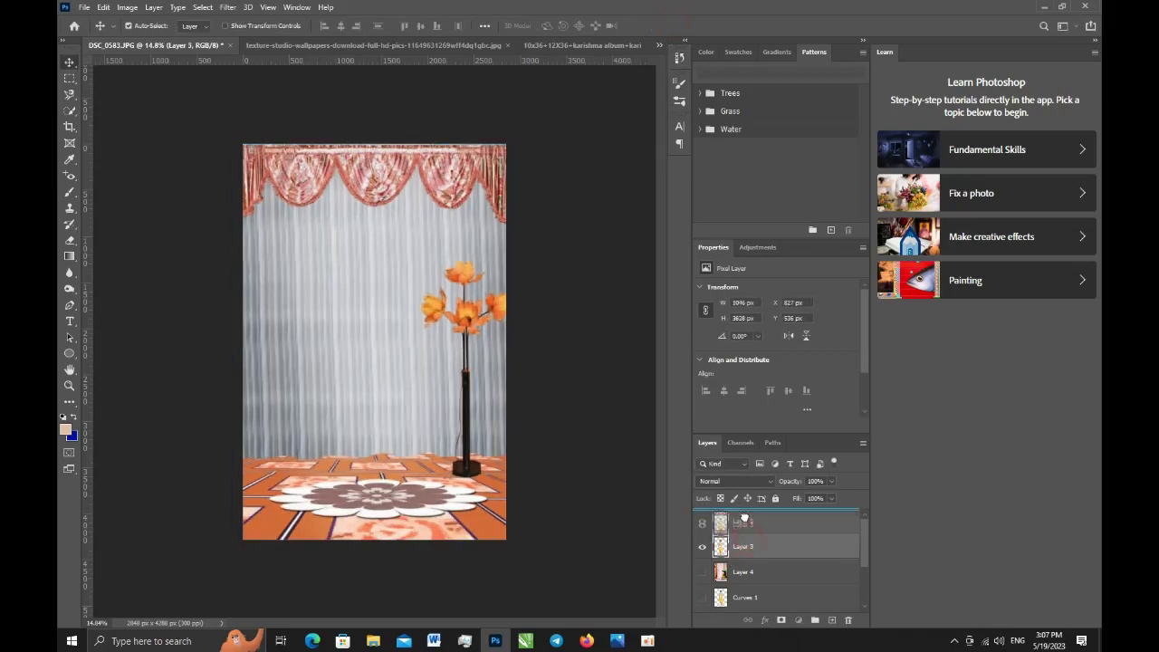
pyautogui.moveTo(742, 546); pyautogui.dragTo(744, 521)
# Step: Shift the Layer 5 curtain backdrop to about X −112, Y −60 px behind the woman
pyautogui.scroll(3, 374, 463)
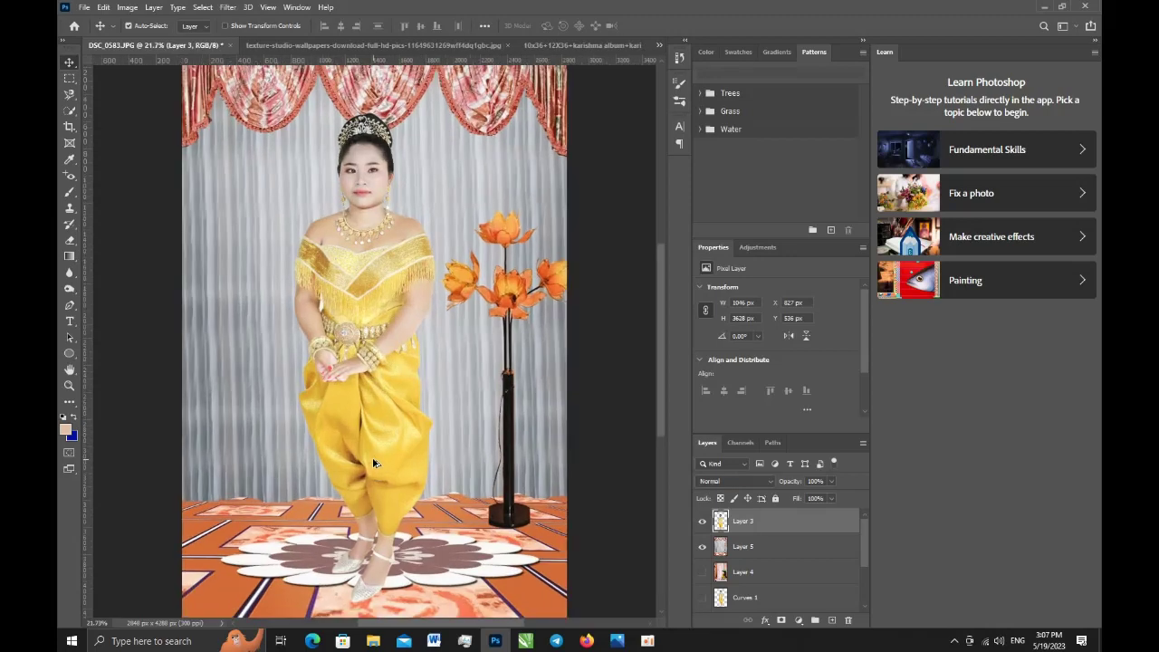
pyautogui.scroll(2, 374, 463)
pyautogui.scroll(-2, 374, 462)
pyautogui.scroll(-1, 374, 463)
pyautogui.scroll(1, 374, 462)
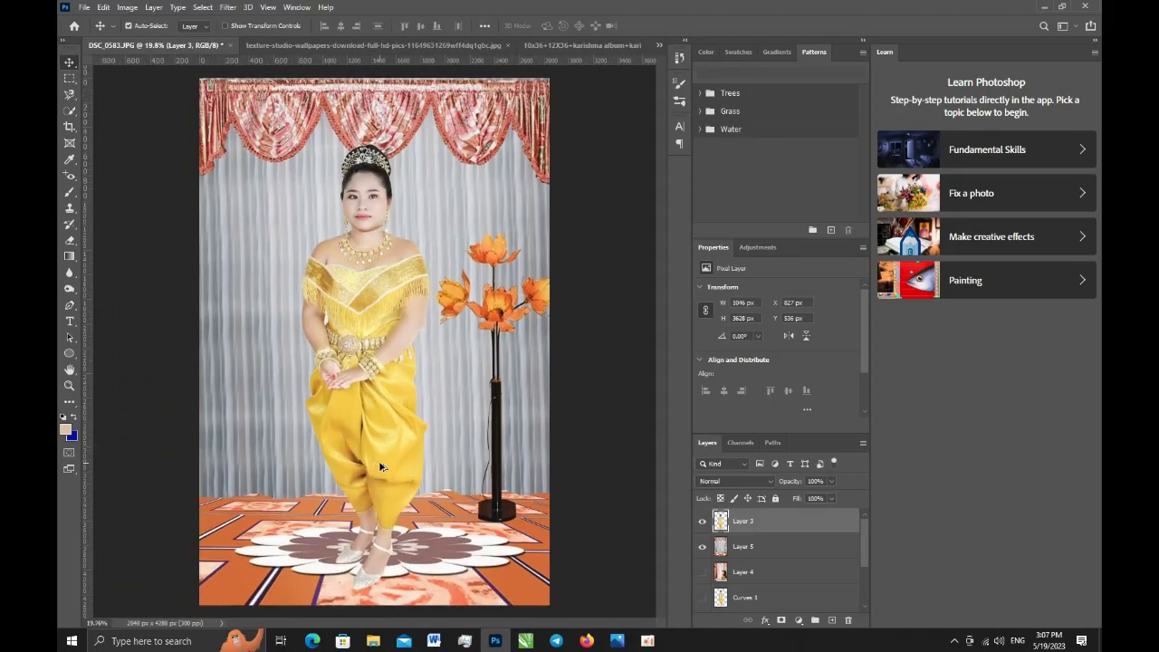
pyautogui.scroll(1, 381, 466)
pyautogui.scroll(1, 376, 489)
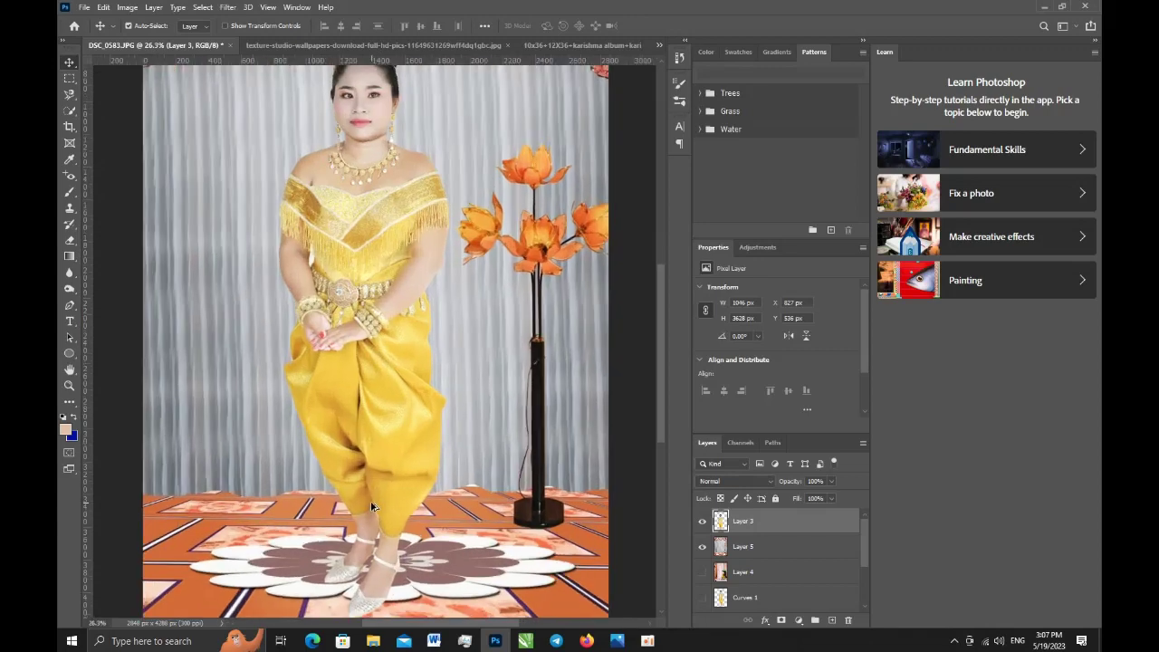
pyautogui.scroll(-2, 371, 507)
pyautogui.scroll(1, 371, 506)
pyautogui.scroll(1, 371, 507)
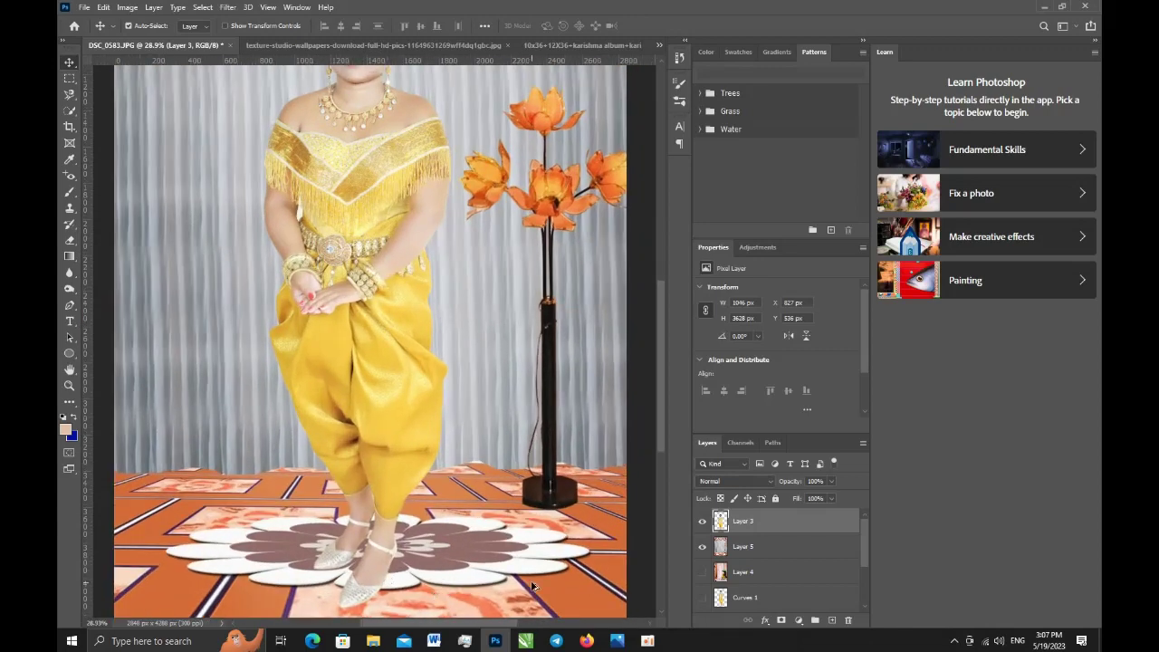
pyautogui.scroll(-3, 371, 507)
pyautogui.click(744, 547)
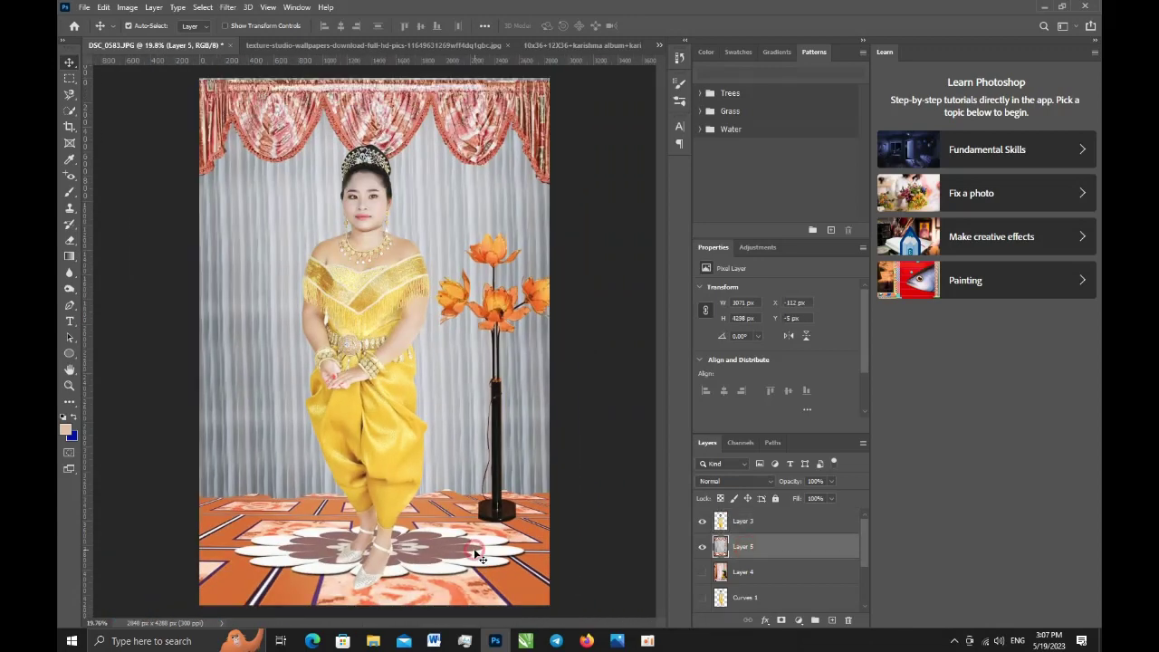
pyautogui.moveTo(475, 549); pyautogui.dragTo(477, 548)
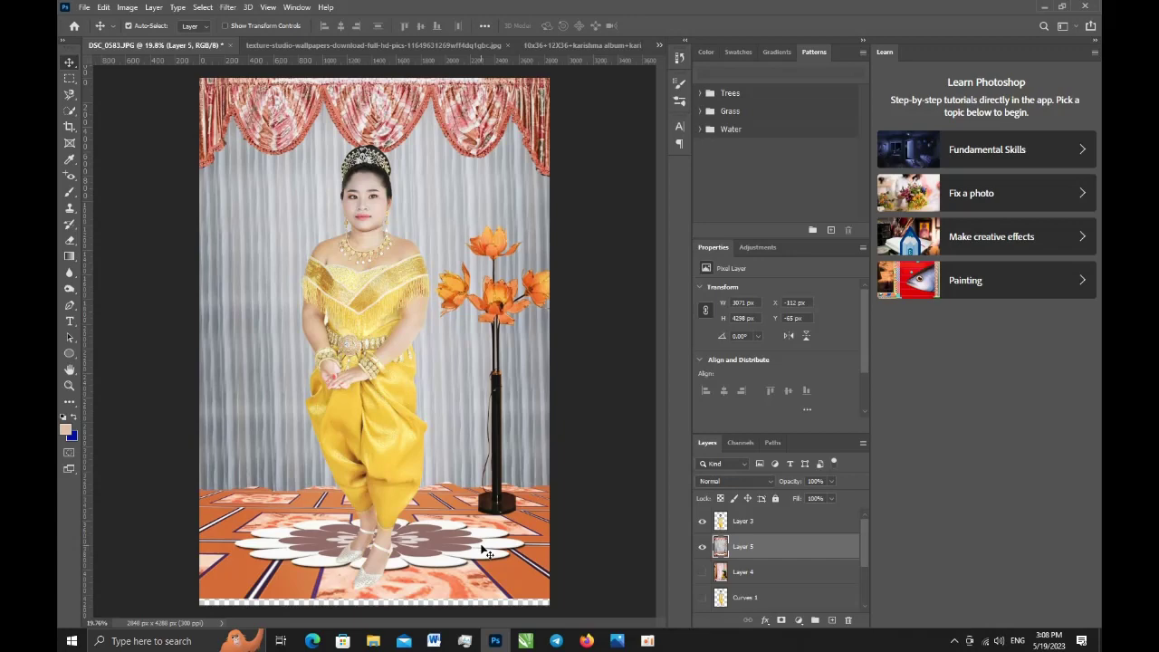
pyautogui.moveTo(480, 552); pyautogui.dragTo(486, 556)
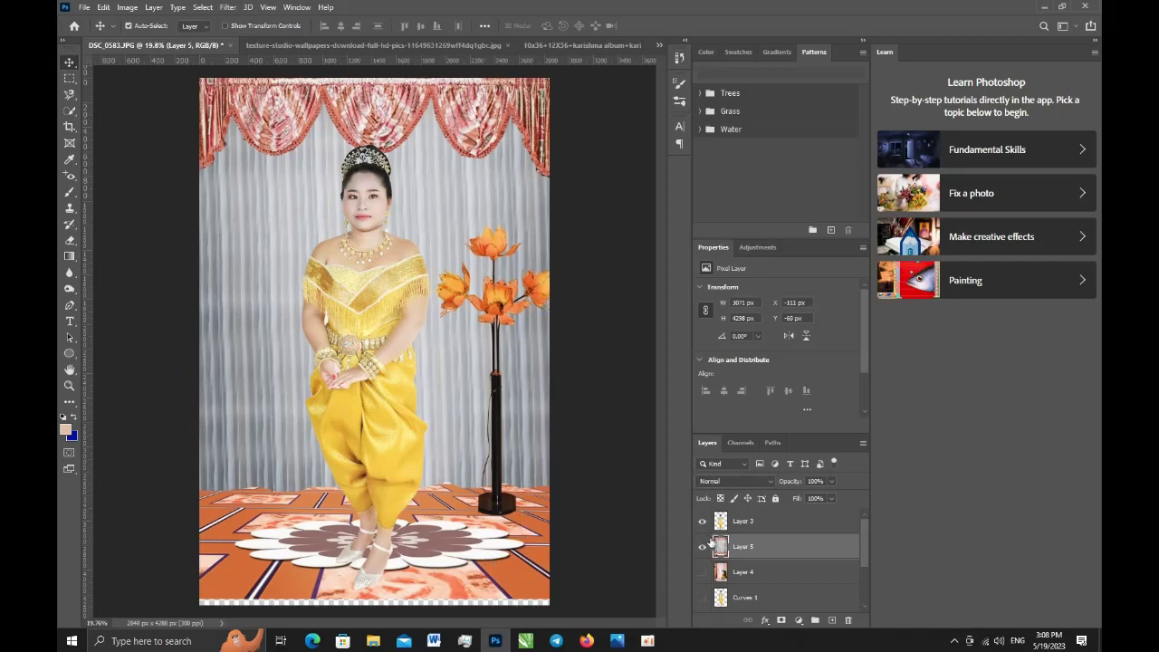
# Step: Apply Auto Tone, Auto Contrast and Auto Color to the backdrop
pyautogui.click(127, 8)
pyautogui.moveTo(136, 20)
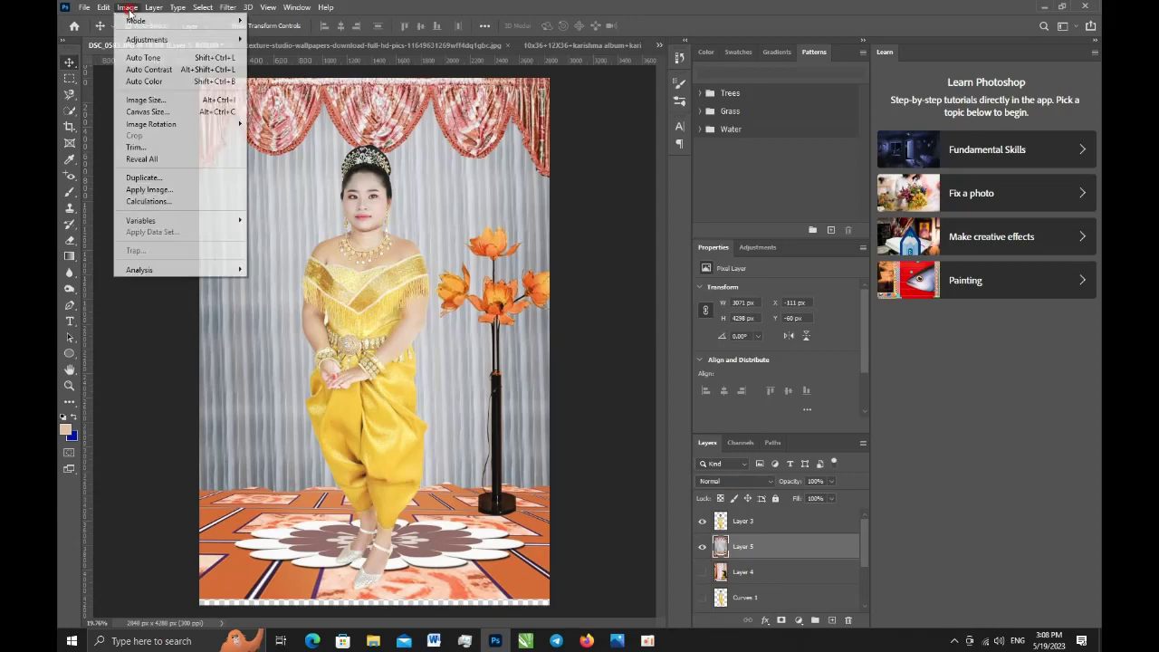
pyautogui.click(156, 59)
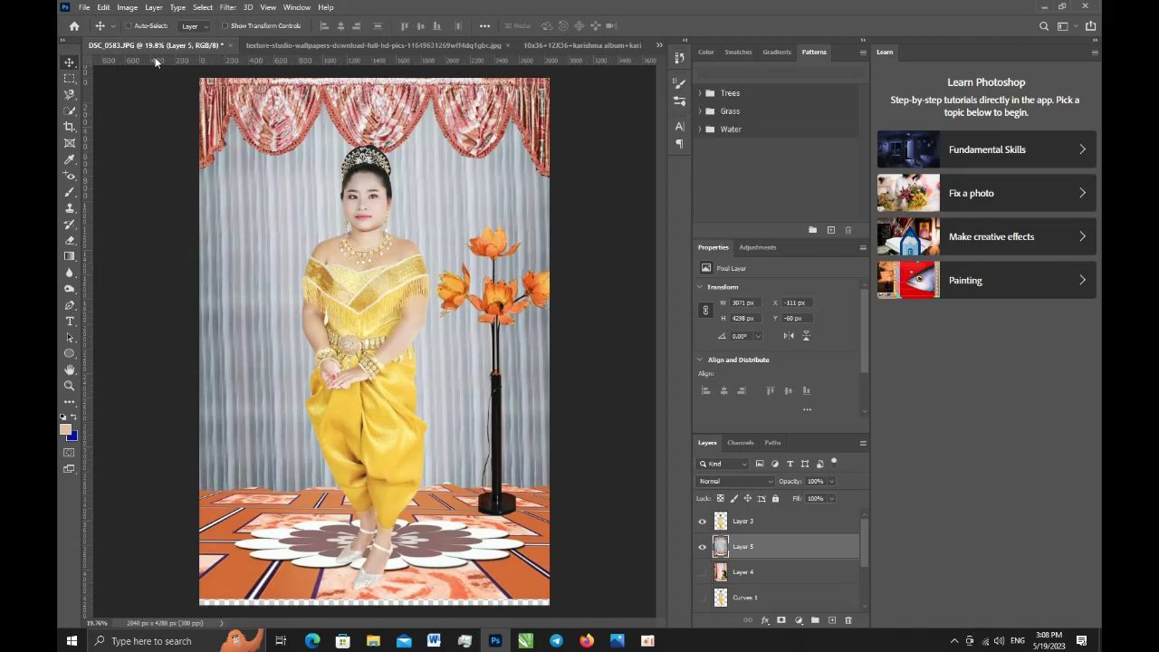
pyautogui.click(126, 7)
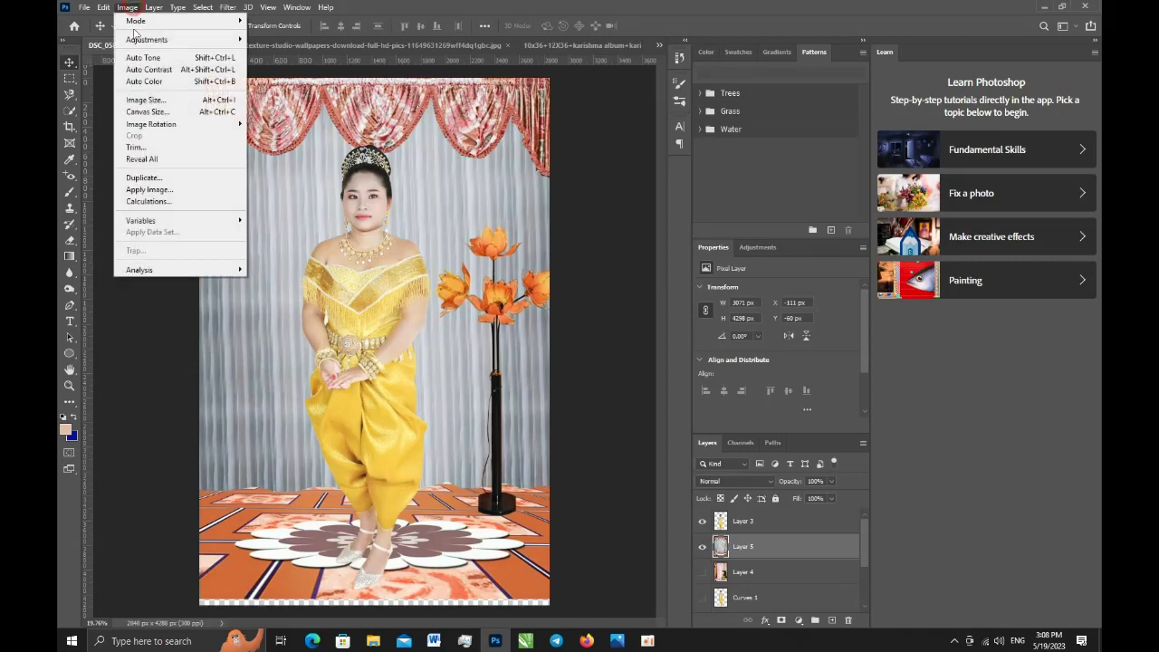
pyautogui.click(147, 69)
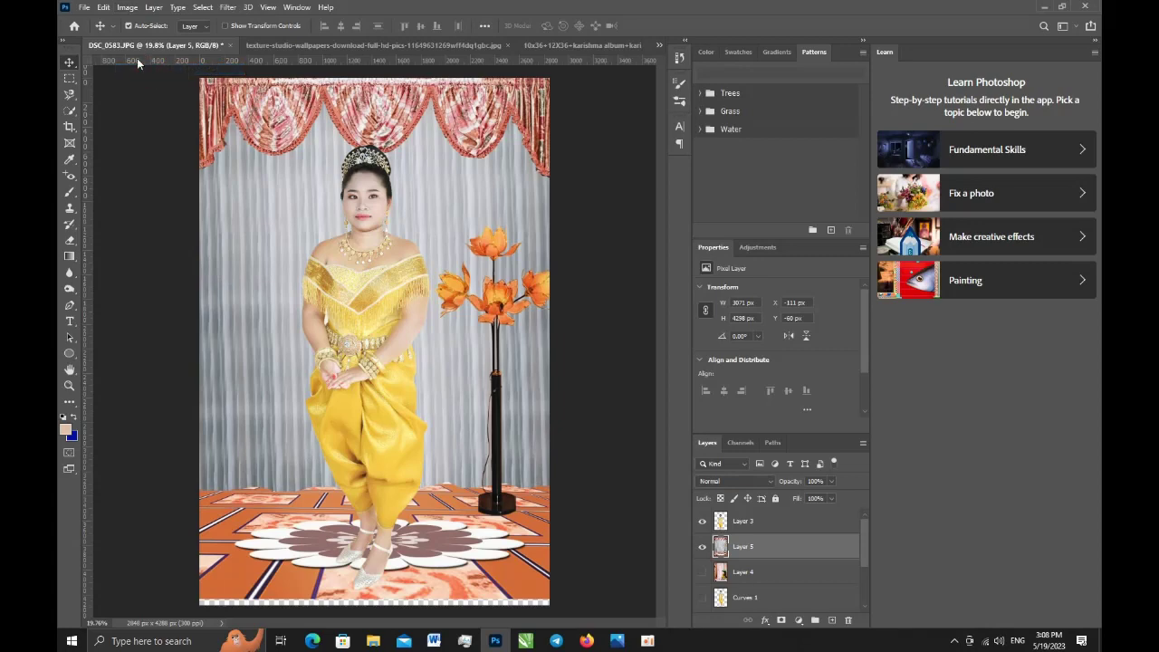
pyautogui.click(127, 9)
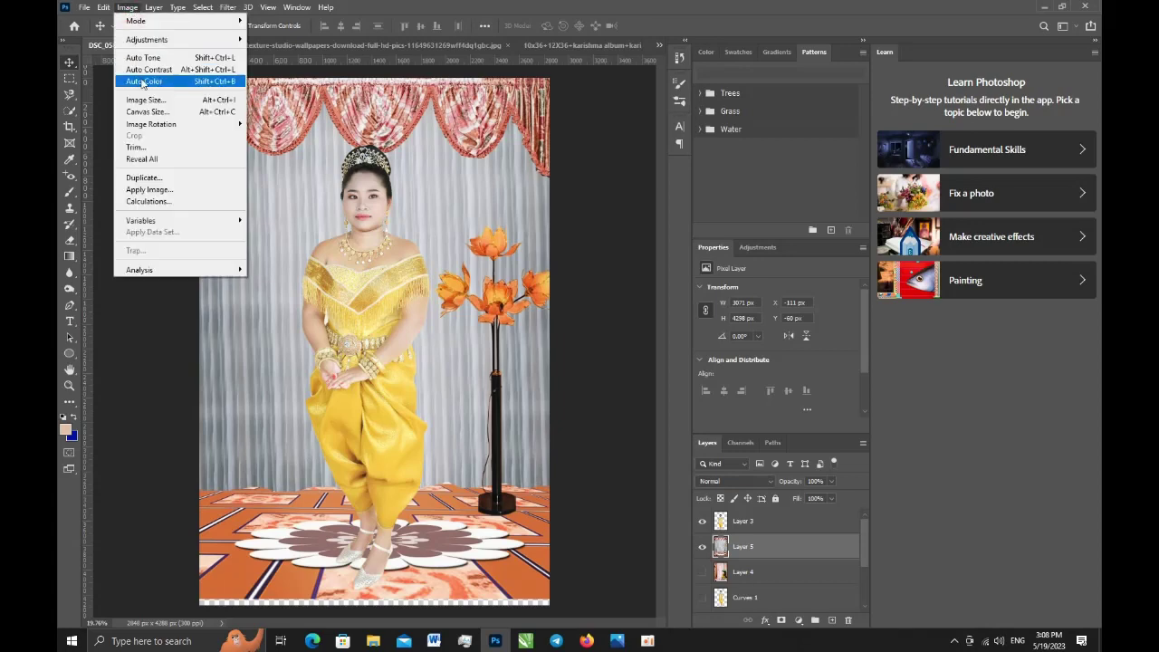
pyautogui.click(141, 81)
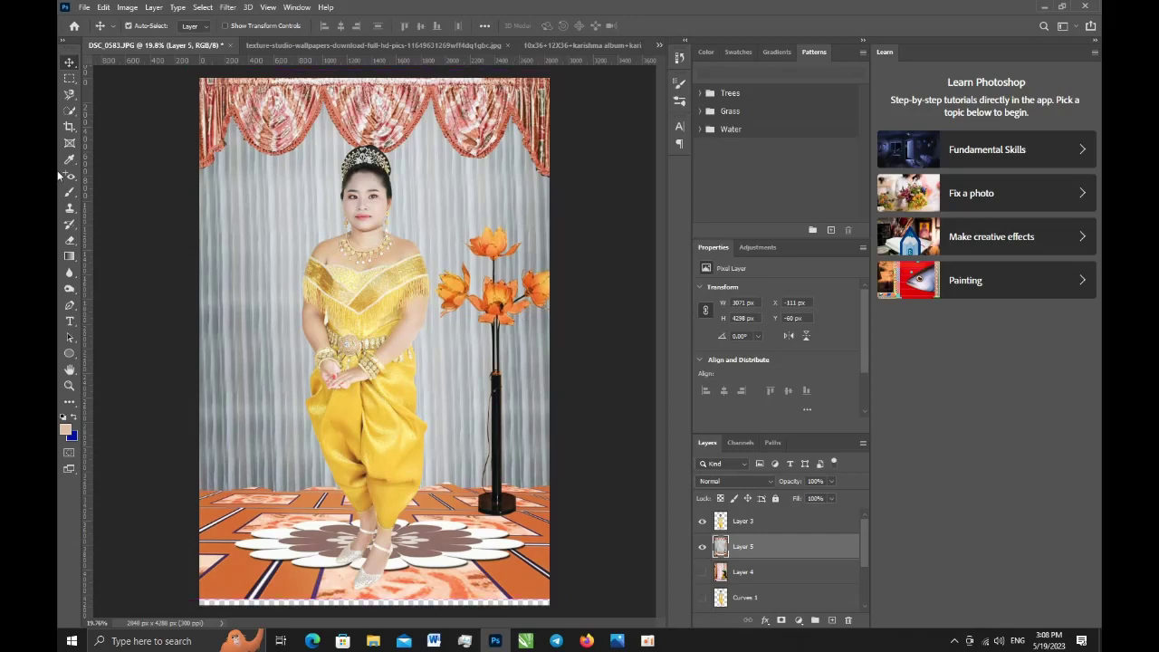
# Step: Apply Smart Sharpen with its default settings
pyautogui.click(228, 7)
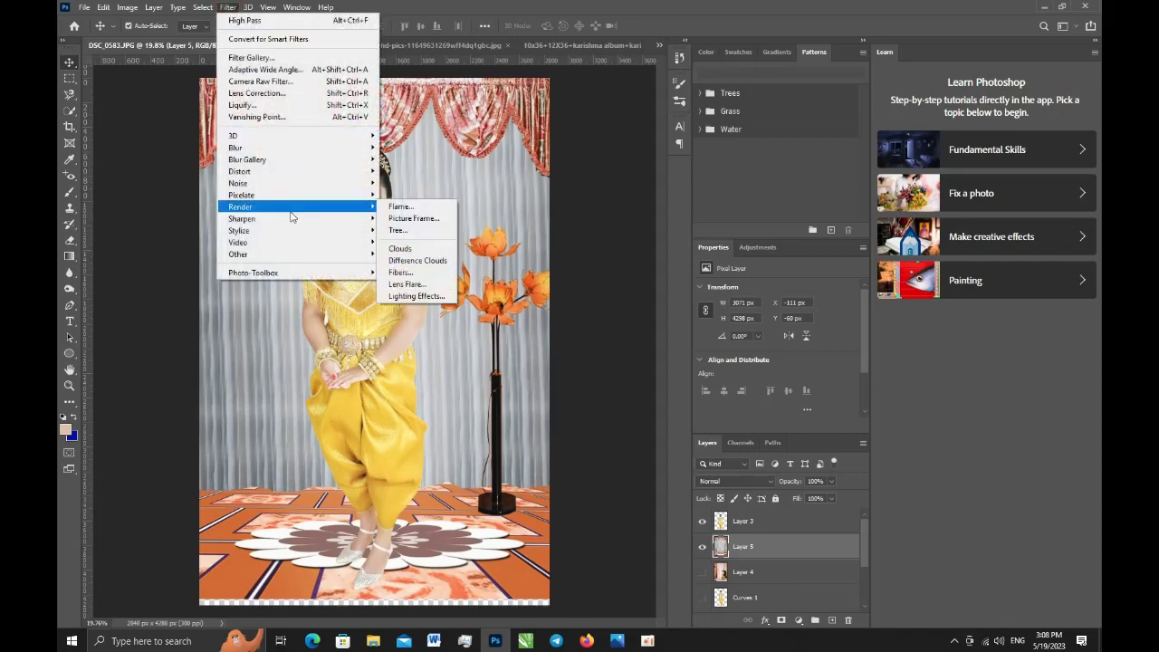
pyautogui.moveTo(242, 219)
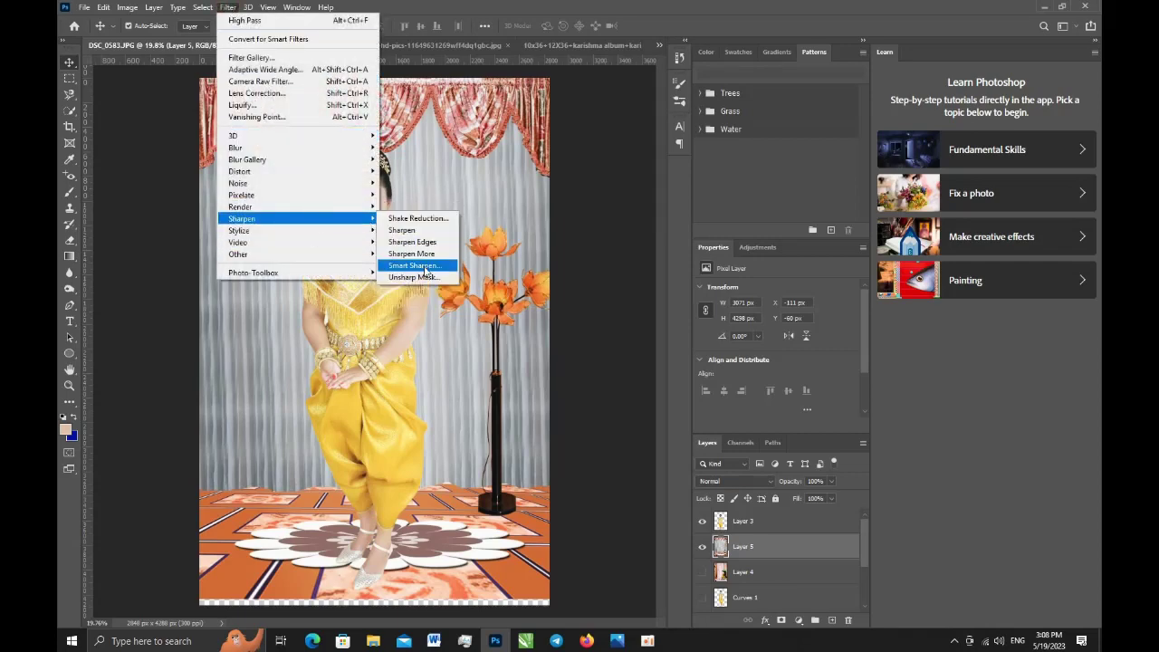
pyautogui.click(421, 267)
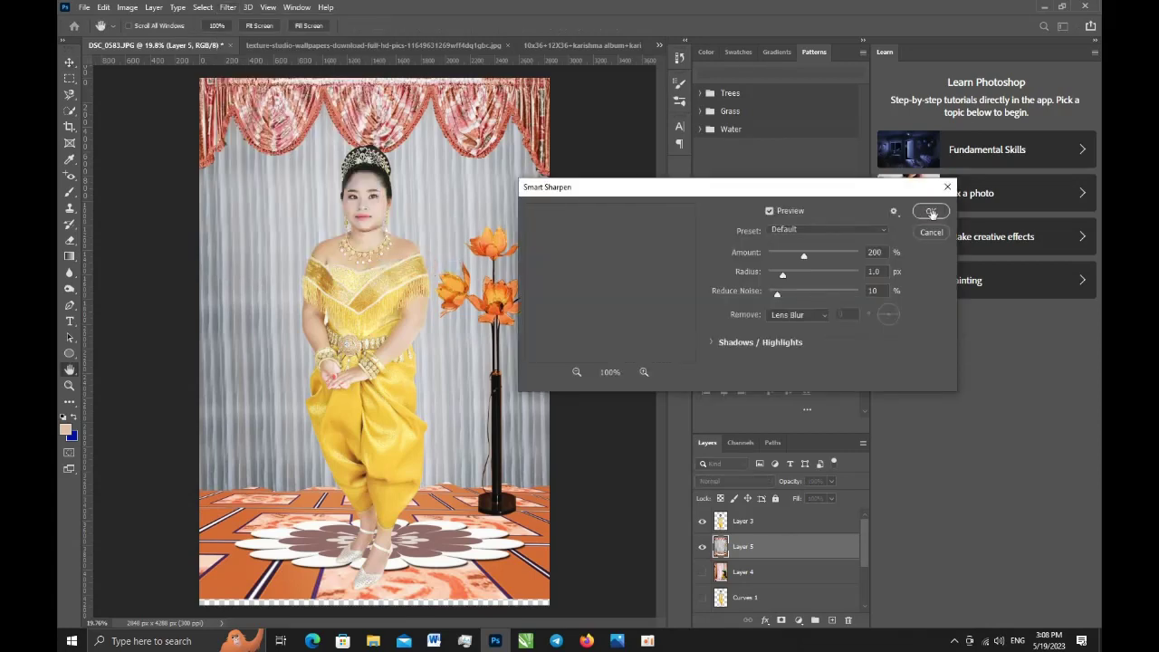
pyautogui.click(930, 211)
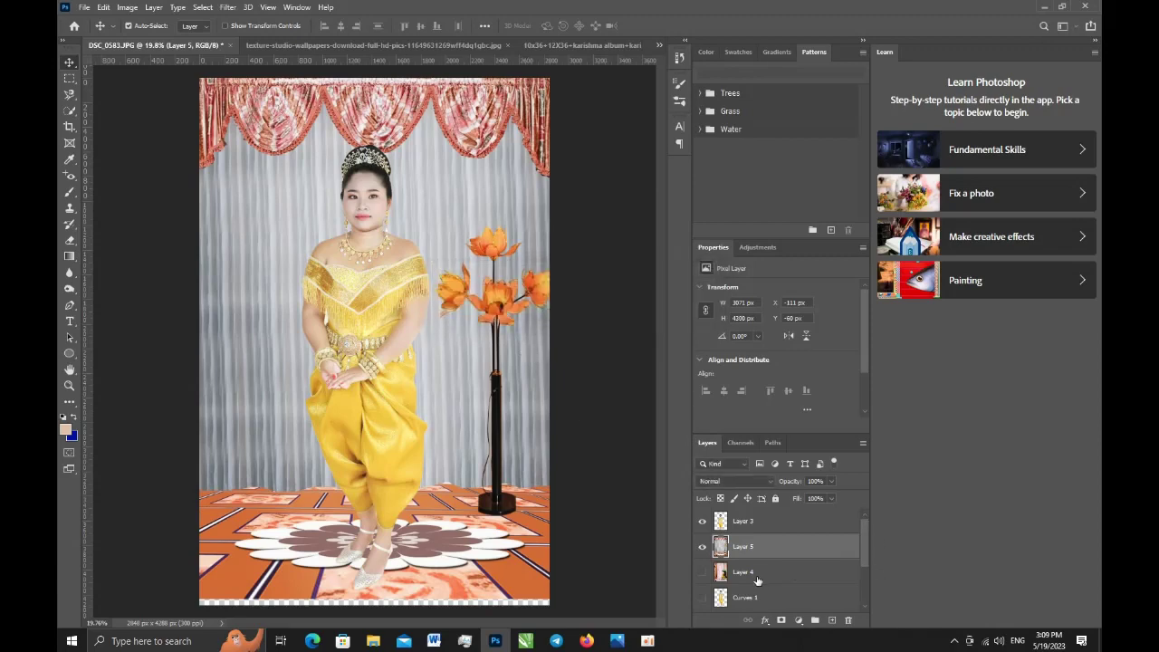
# Step: Merge Layer 3 with Layer 5 and start a 30 × 40 cm crop
pyautogui.keyDown('shift'); pyautogui.click(751, 521); pyautogui.keyUp('shift')
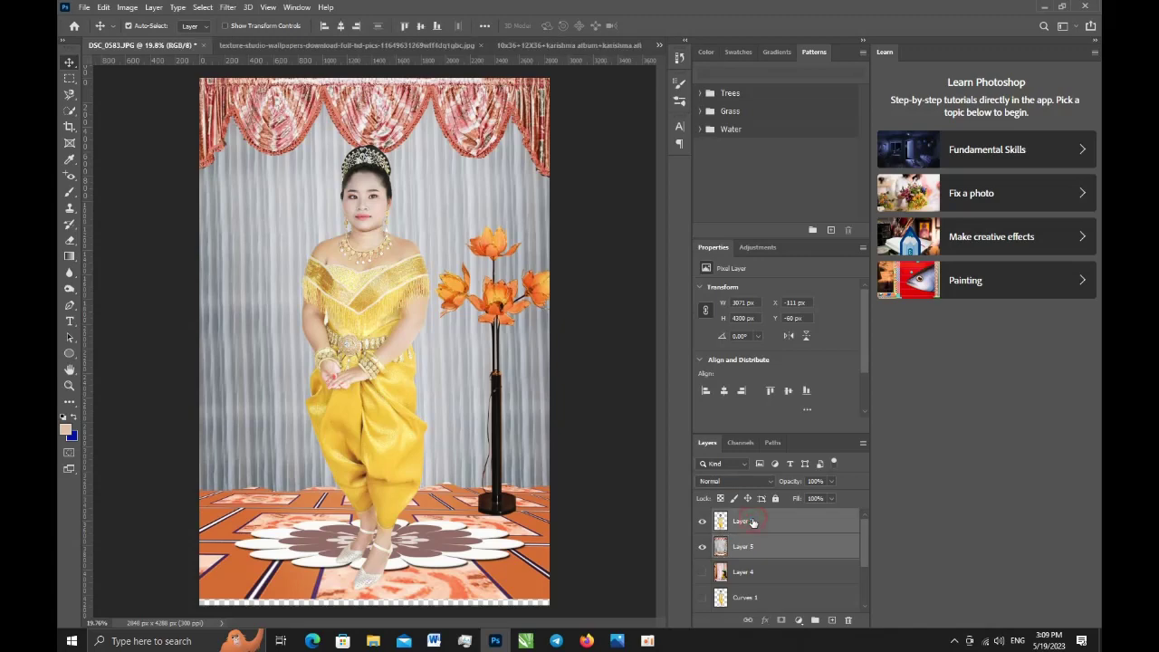
pyautogui.hotkey('ctrl', 'e')
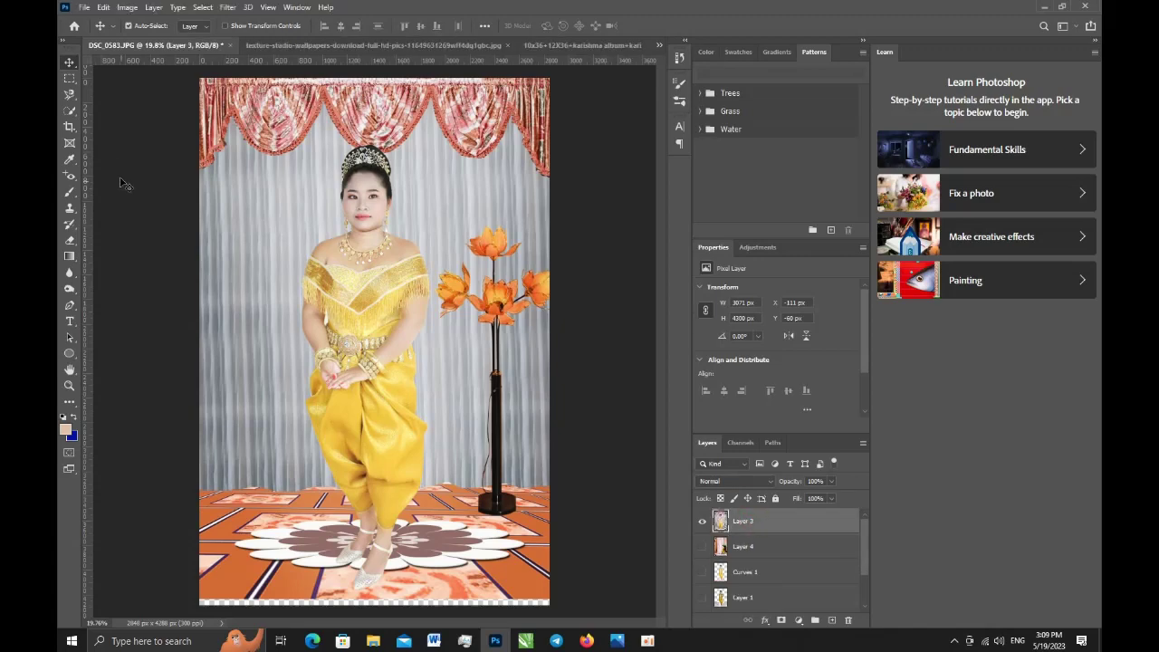
pyautogui.click(68, 127)
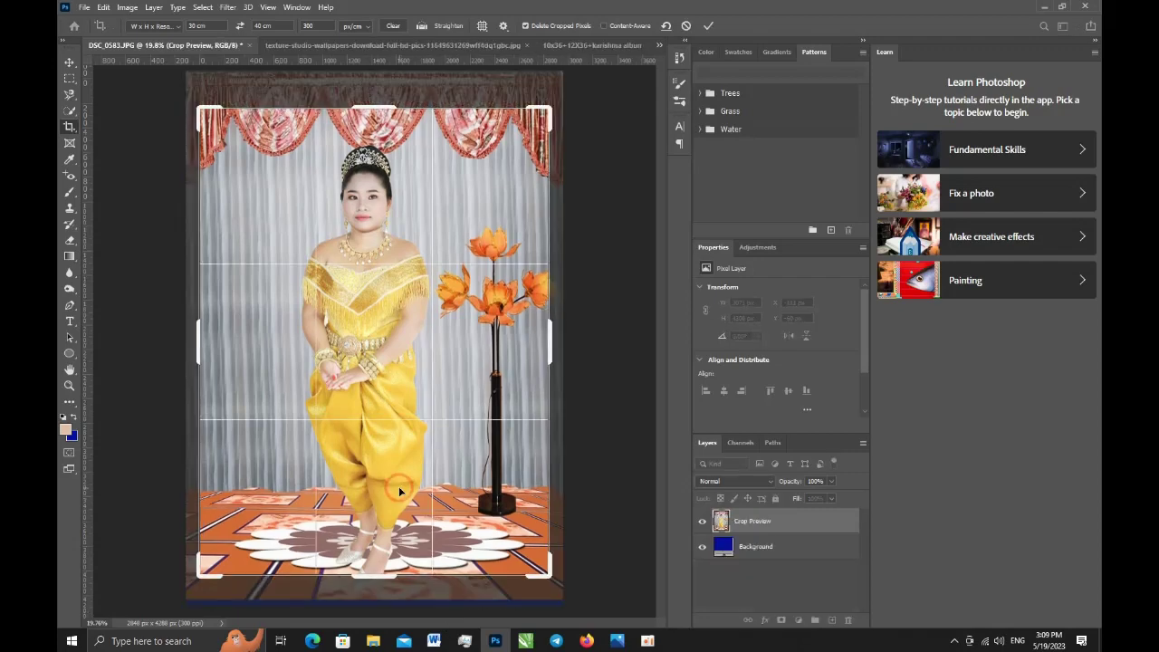
# Step: Frame the woman and flower vase in the 30×40 cm crop and apply it
pyautogui.moveTo(399, 489); pyautogui.dragTo(398, 474)
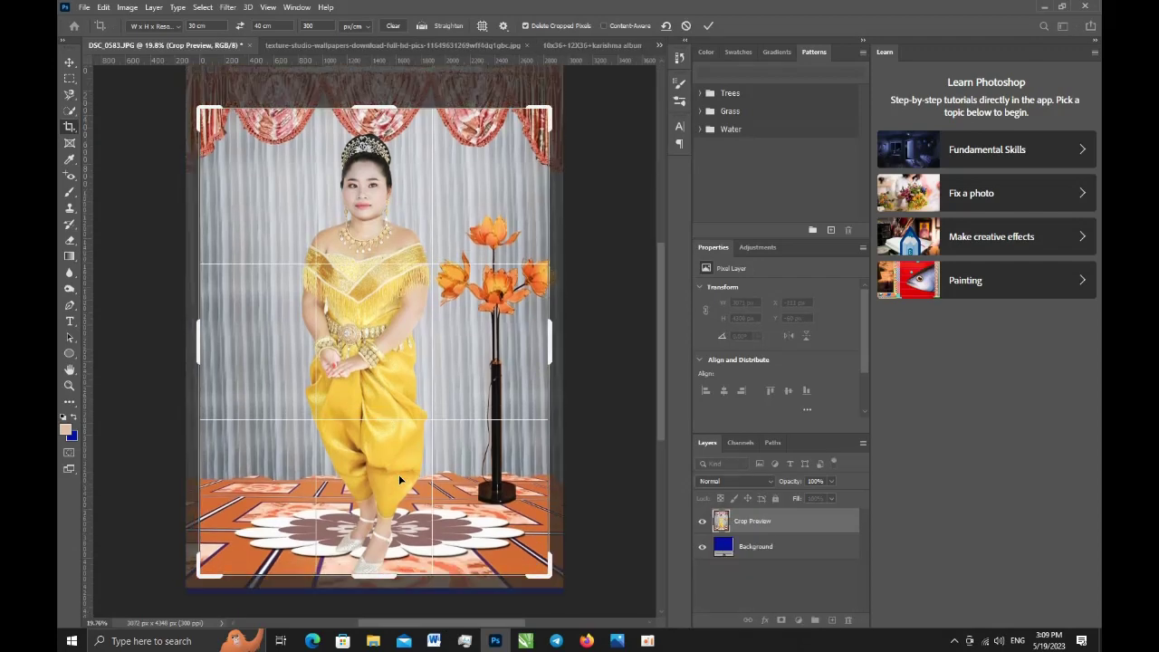
pyautogui.moveTo(398, 478); pyautogui.dragTo(409, 521)
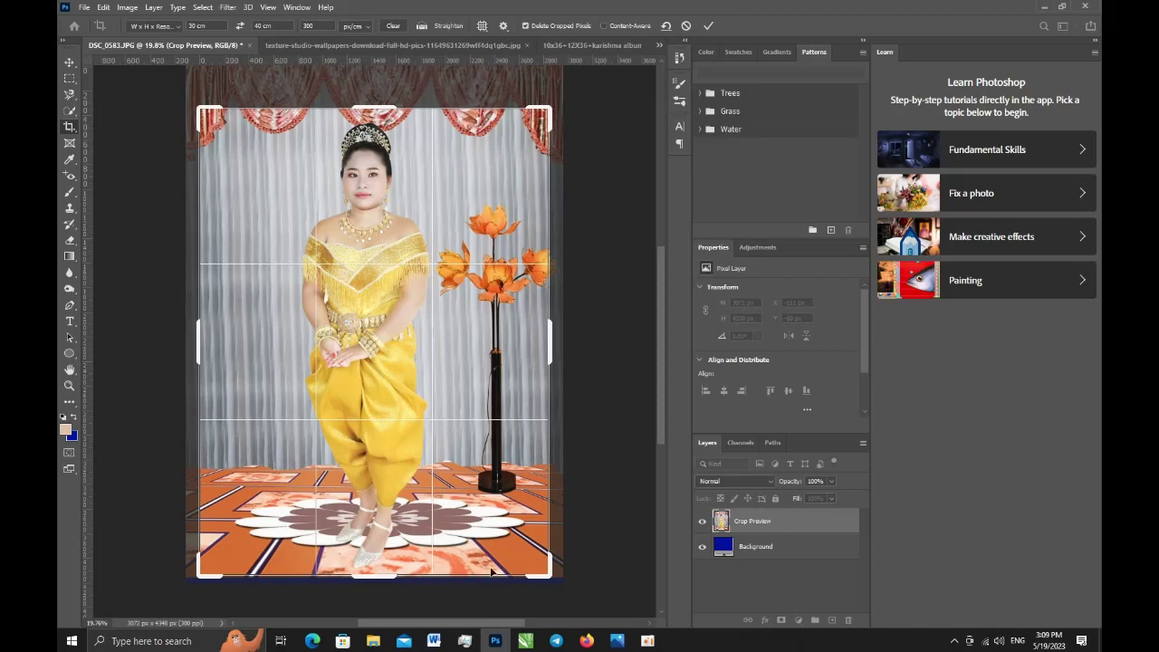
pyautogui.moveTo(495, 547); pyautogui.dragTo(485, 550)
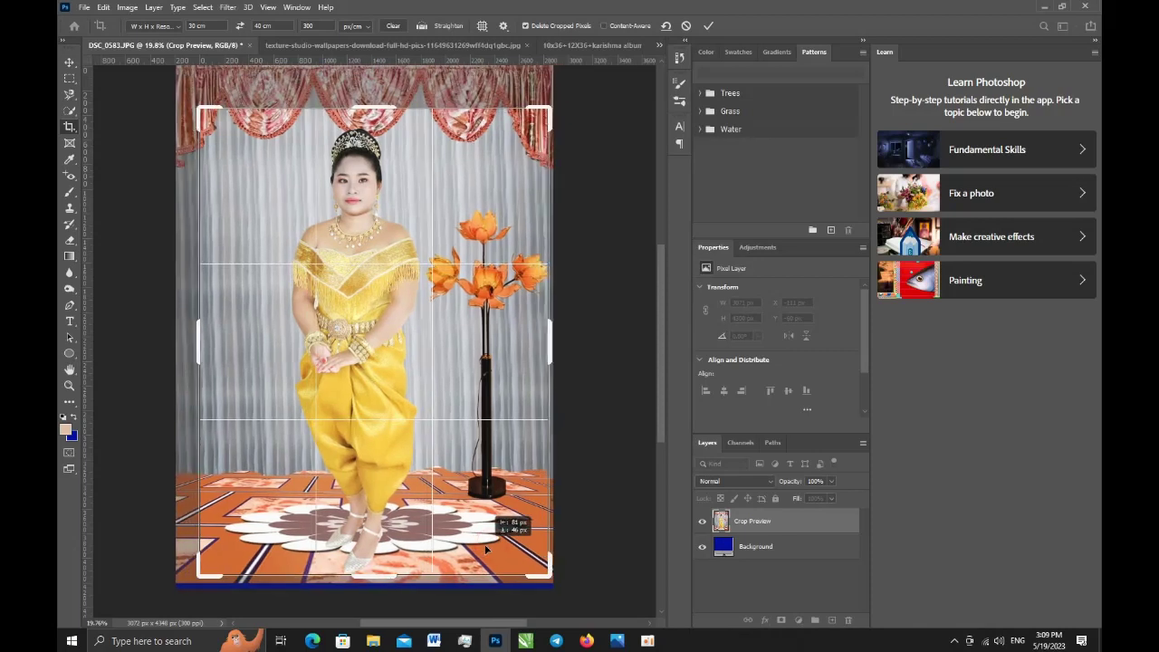
pyautogui.moveTo(485, 549); pyautogui.dragTo(485, 547)
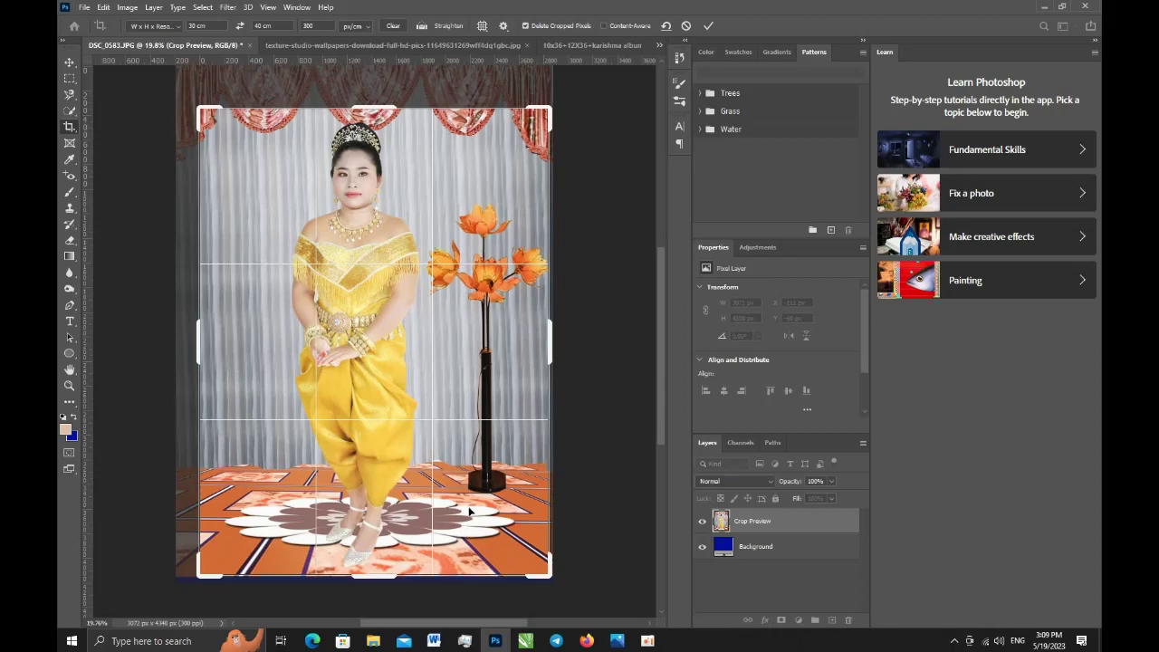
pyautogui.moveTo(454, 478); pyautogui.dragTo(455, 490)
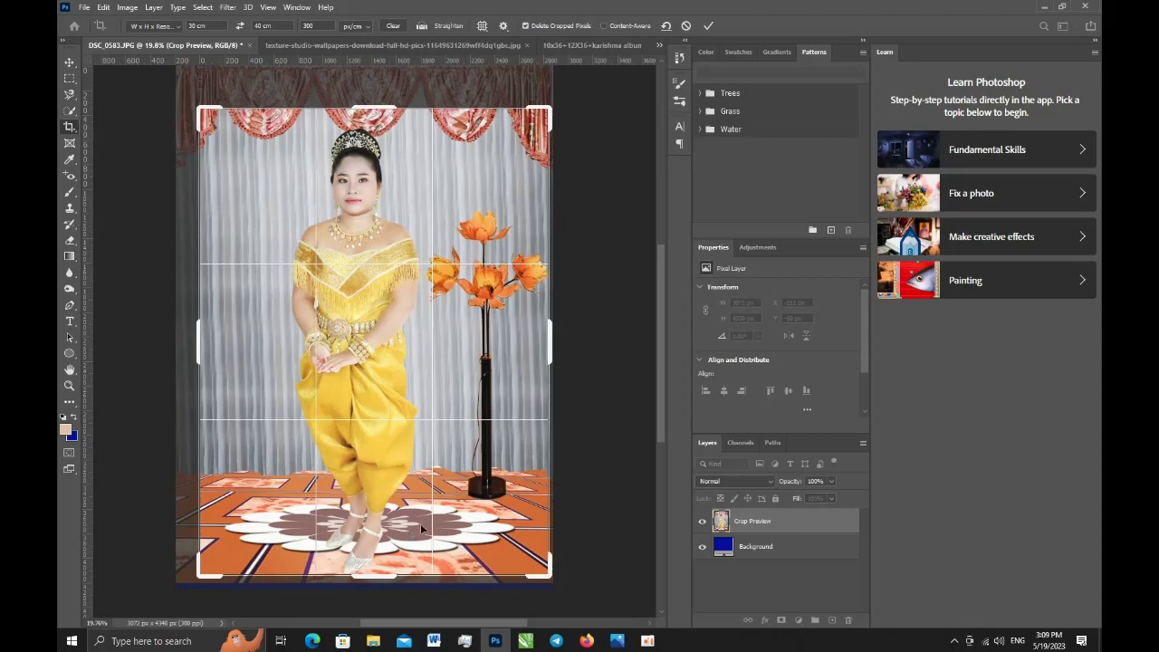
pyautogui.moveTo(416, 536); pyautogui.dragTo(417, 532)
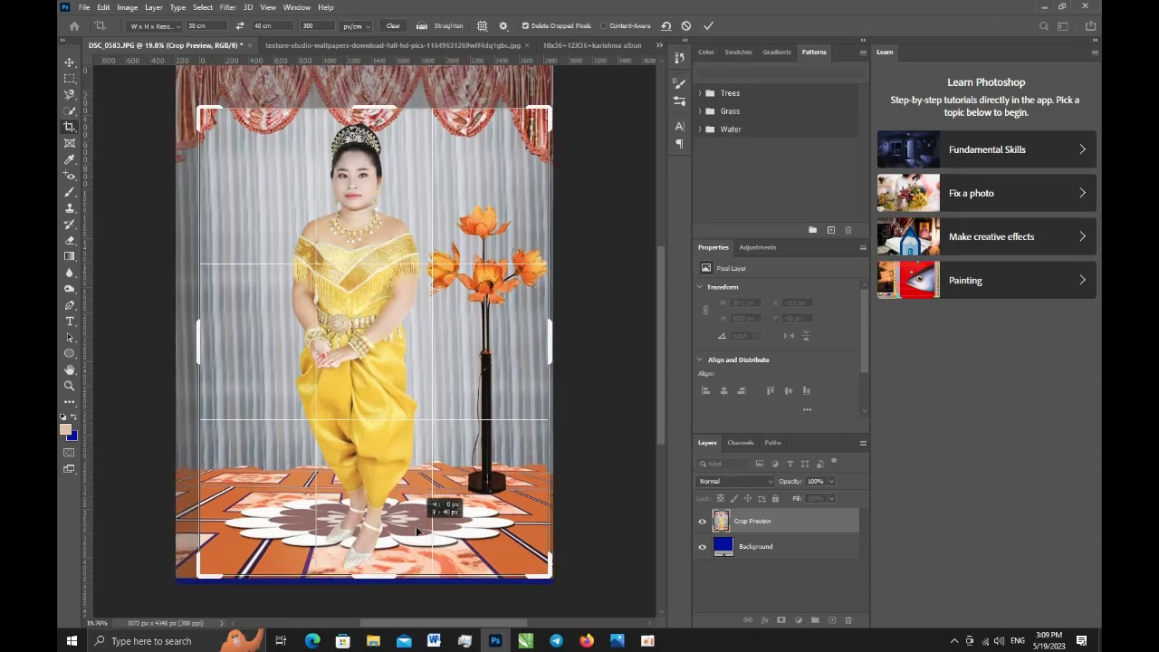
pyautogui.moveTo(416, 532); pyautogui.dragTo(416, 532)
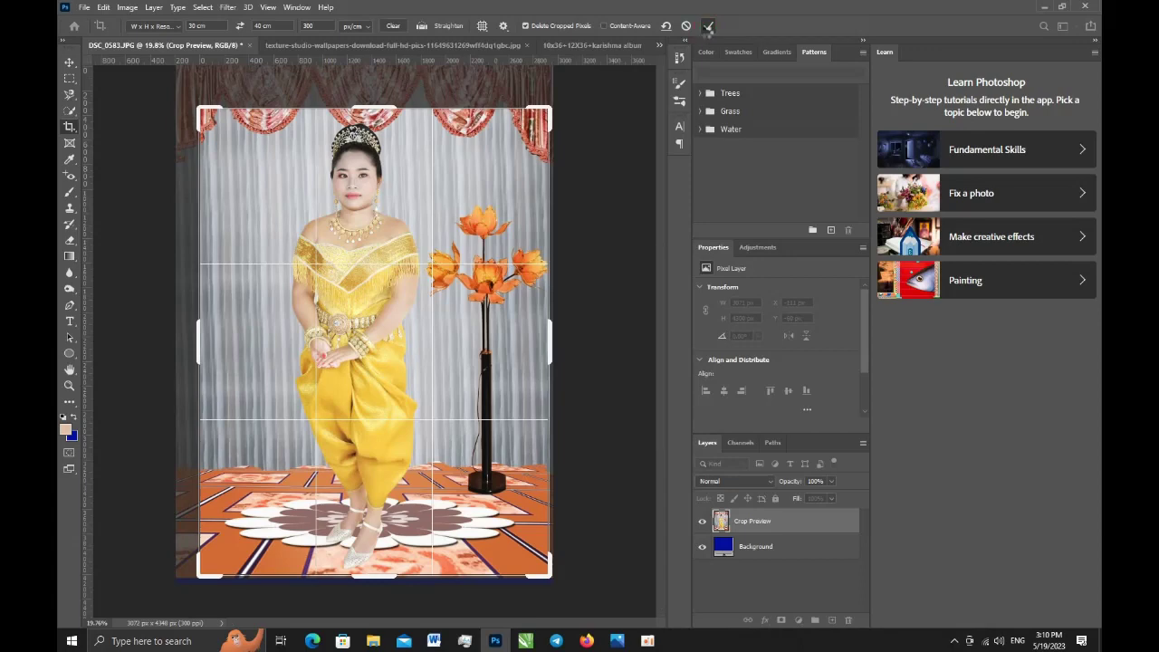
pyautogui.click(708, 27)
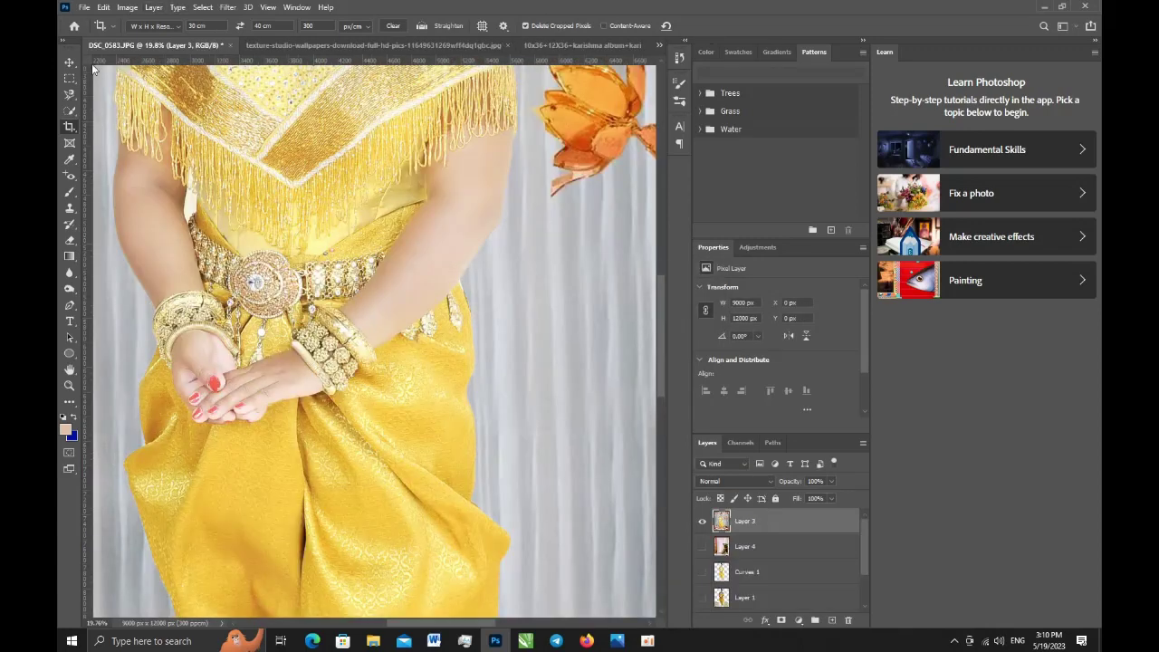
# Step: Zoom in and back out to inspect the cropped 9000×12000 px composite
pyautogui.scroll(-5, 362, 335)
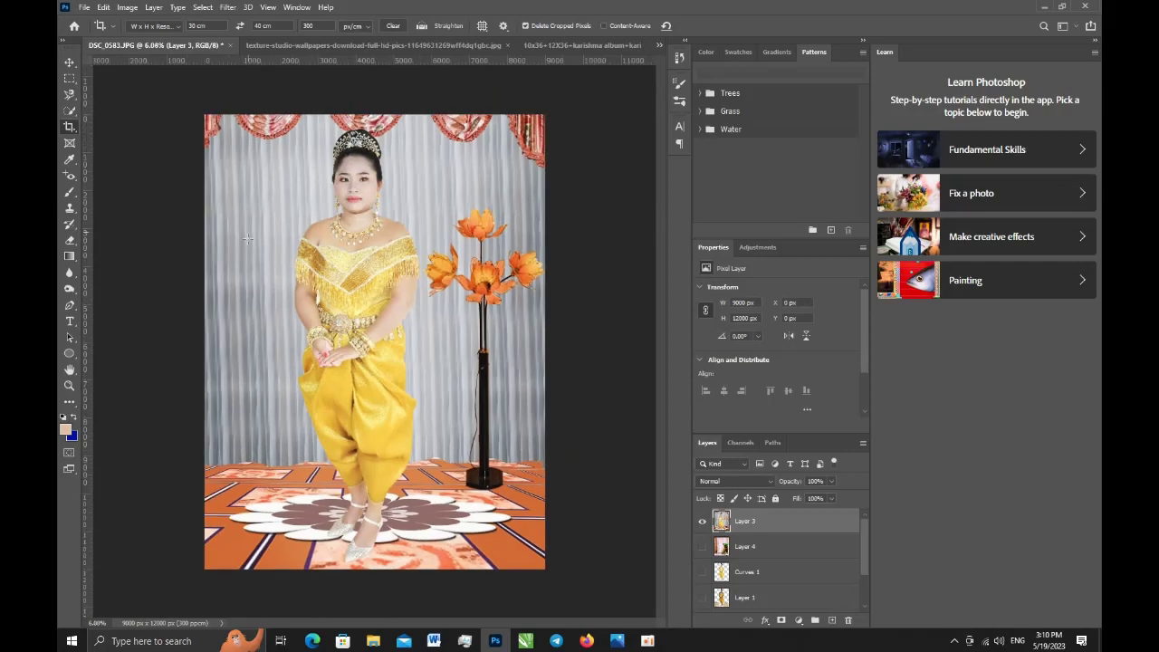
pyautogui.scroll(1, 292, 237)
pyautogui.scroll(1, 292, 237)
pyautogui.scroll(1, 326, 238)
pyautogui.scroll(1, 362, 239)
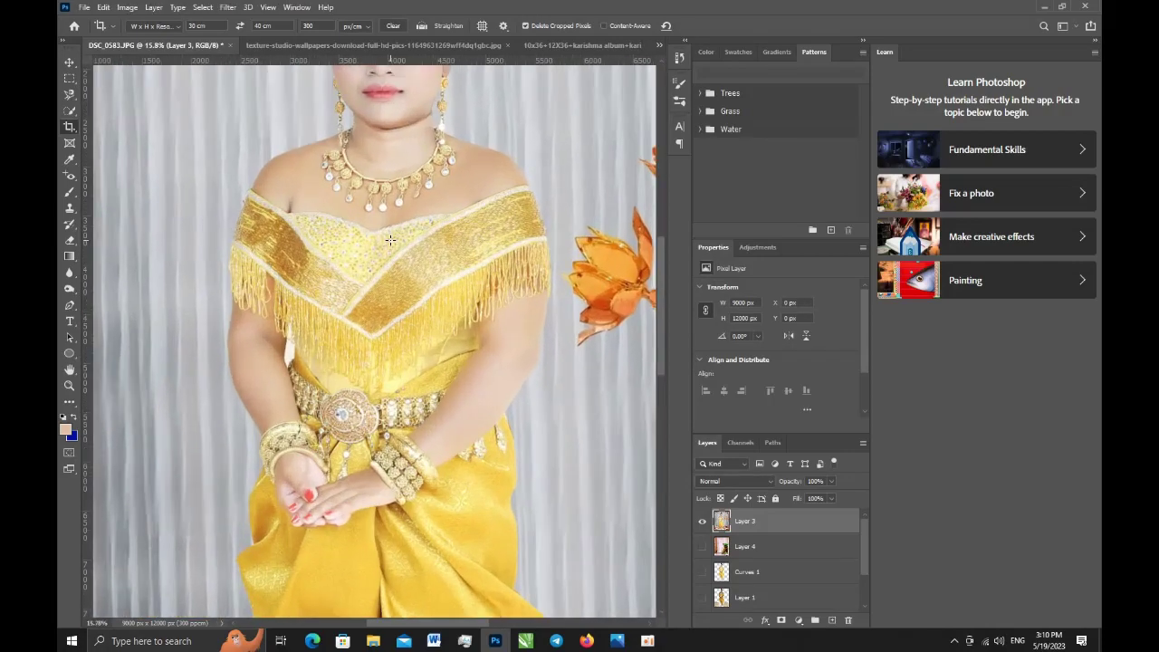
pyautogui.scroll(-1, 389, 240)
pyautogui.scroll(-1, 389, 240)
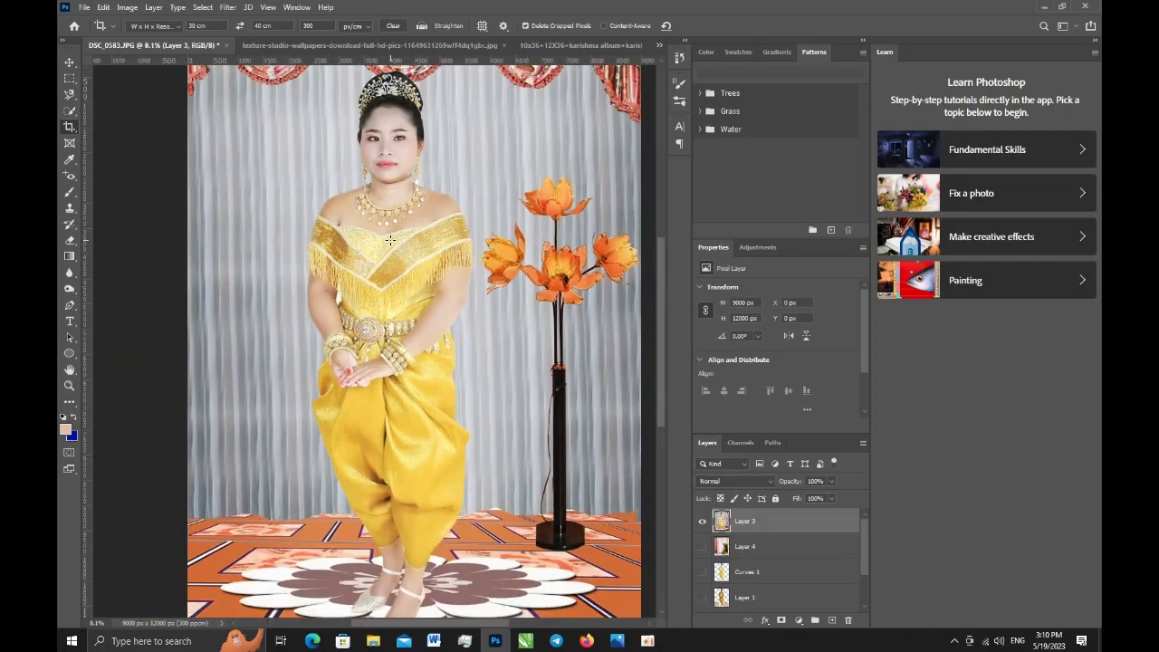
pyautogui.scroll(-1, 389, 238)
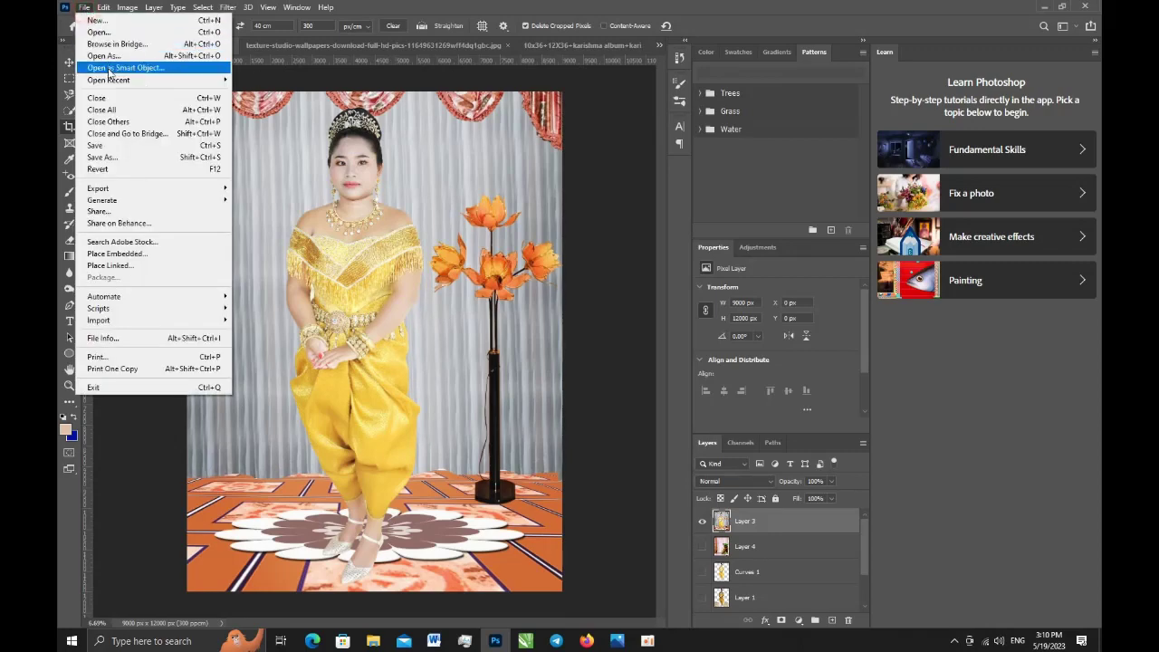
# Step: Save the composite as a PNG named 'KA1' on the Desktop with default PNG options
pyautogui.click(104, 157)
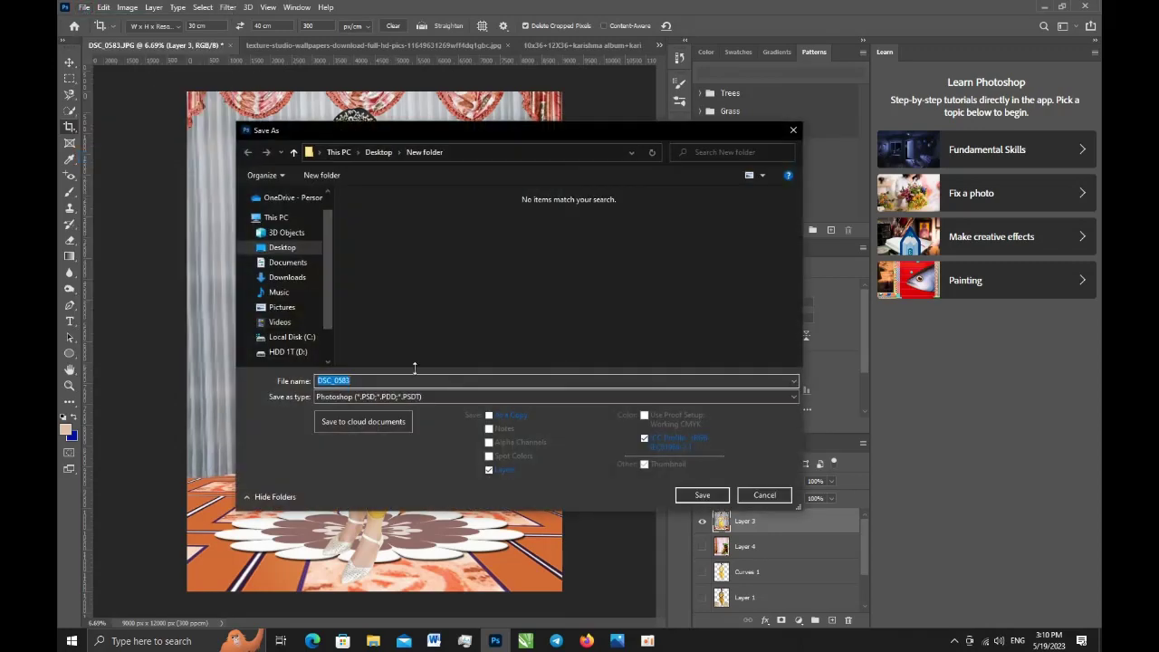
pyautogui.click(417, 396)
pyautogui.click(374, 567)
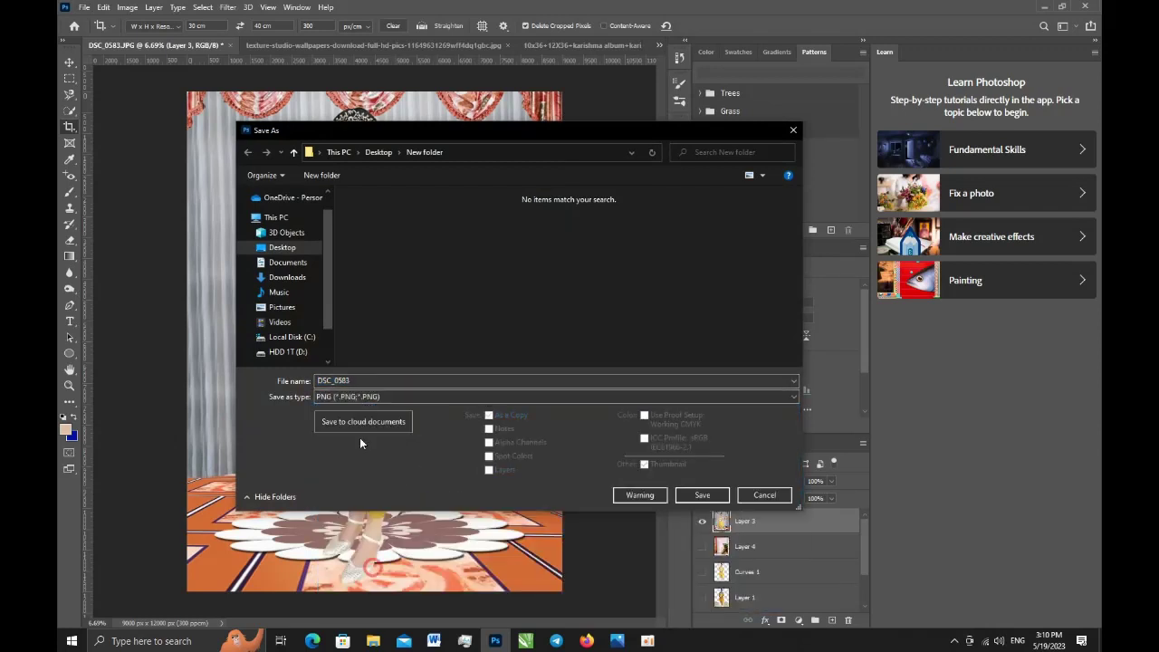
pyautogui.doubleClick(371, 381)
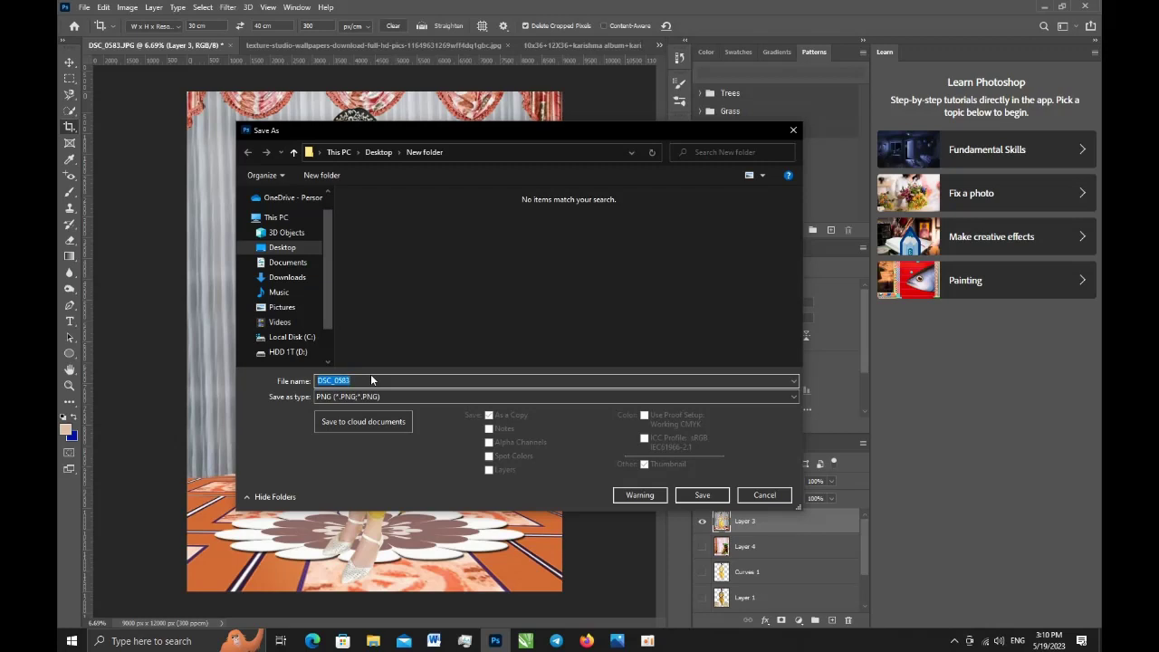
pyautogui.write('KA3')
pyautogui.click(312, 249)
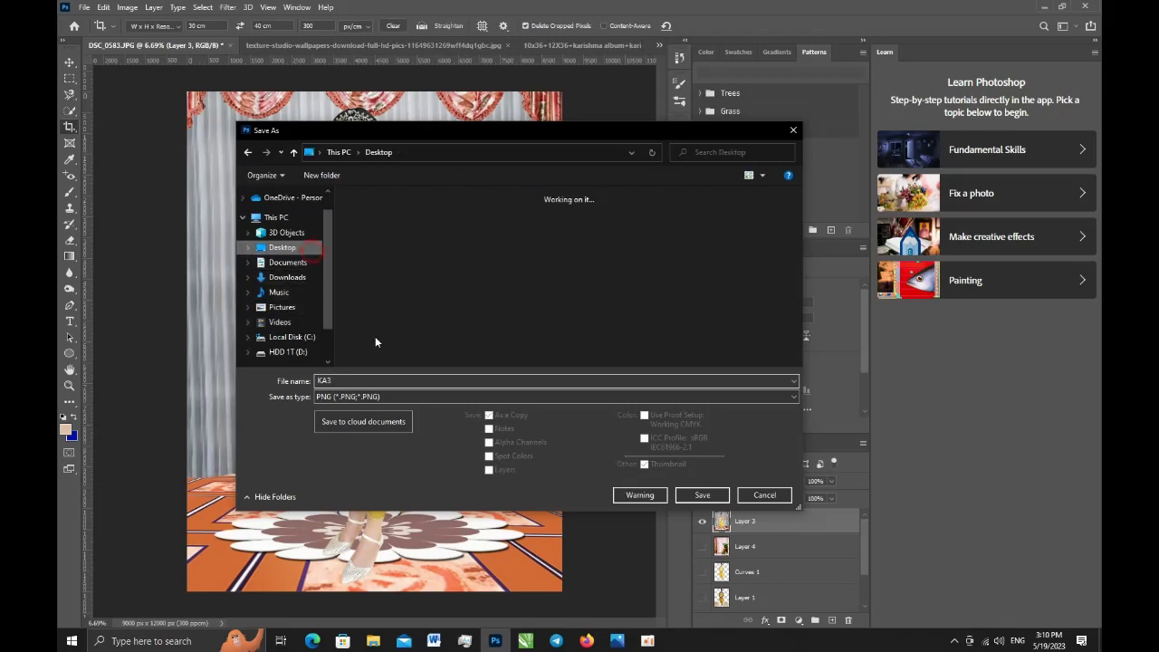
pyautogui.click(698, 496)
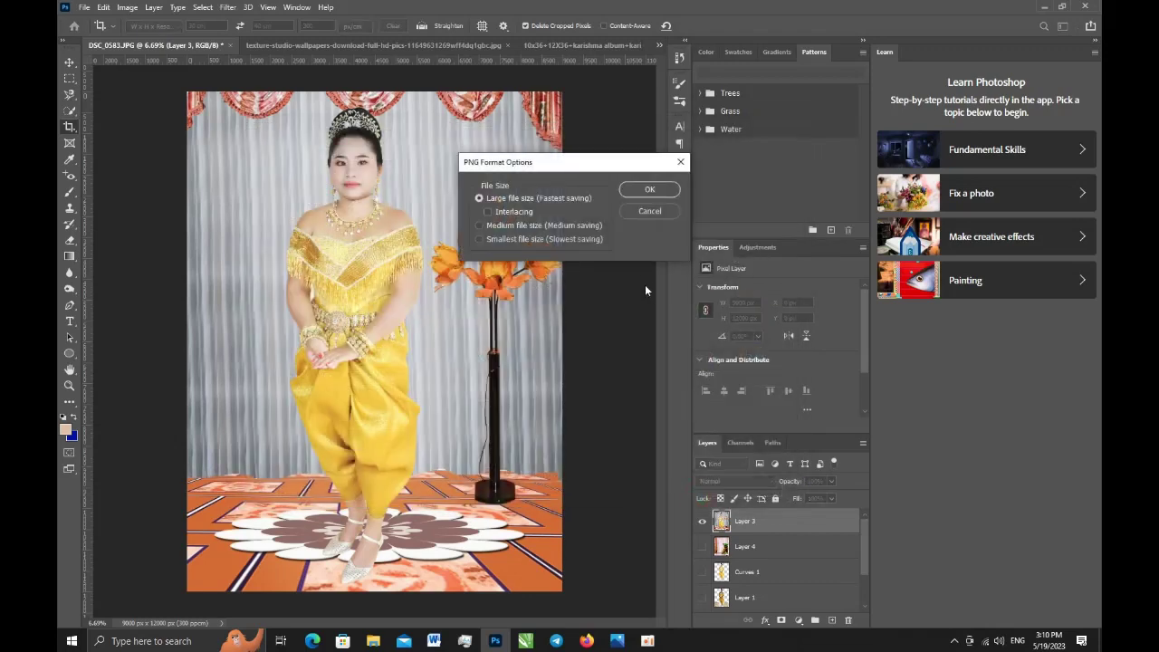
pyautogui.click(658, 188)
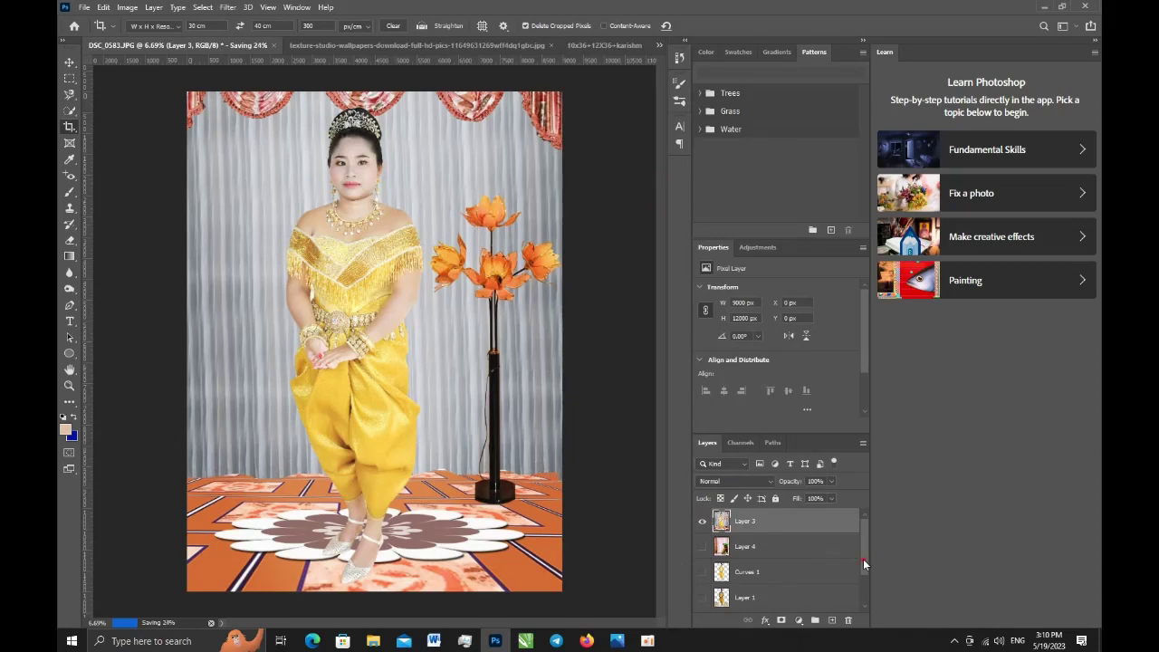
pyautogui.moveTo(862, 559); pyautogui.dragTo(868, 597)
pyautogui.click(701, 602)
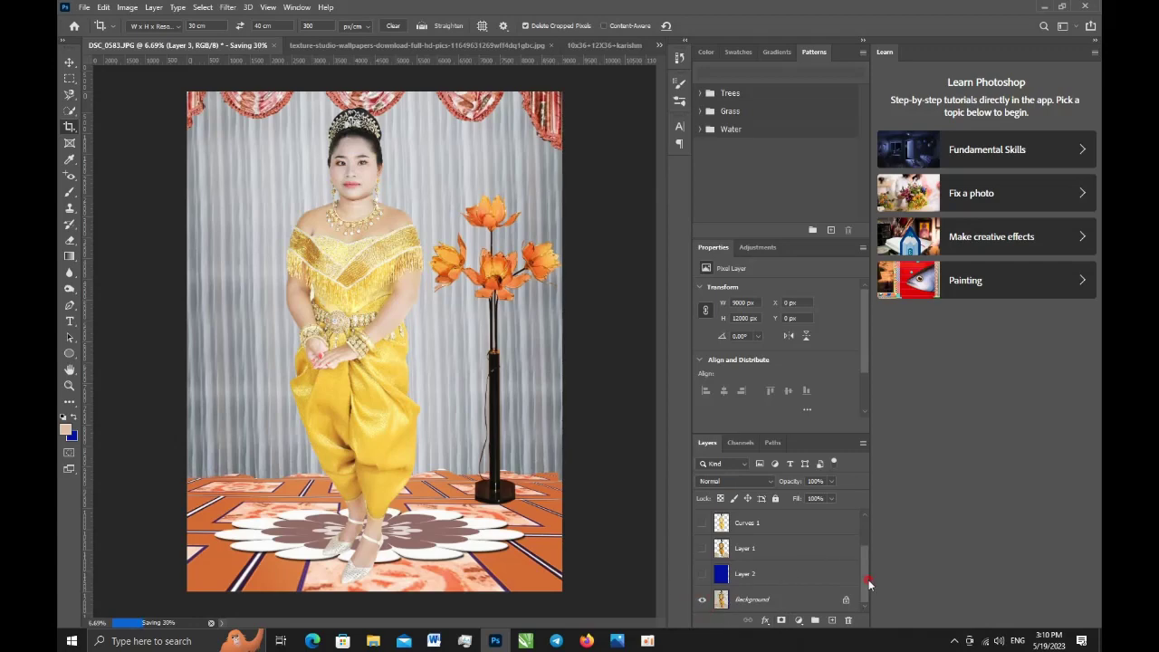
pyautogui.moveTo(864, 572); pyautogui.dragTo(865, 543)
pyautogui.click(702, 521)
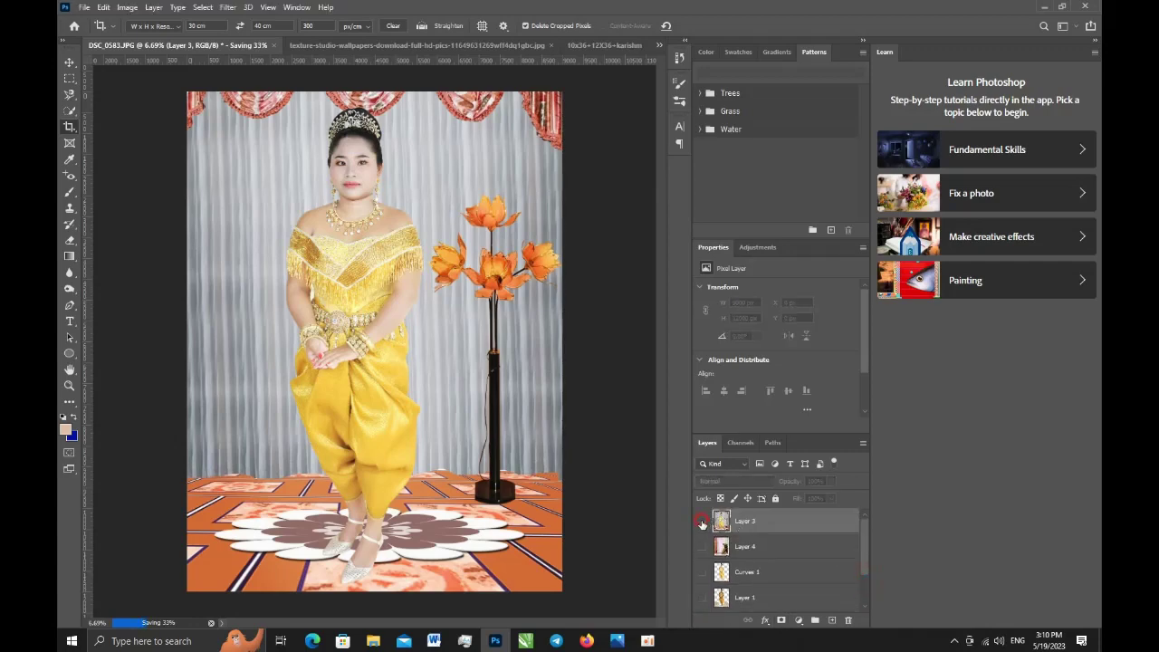
pyautogui.click(702, 523)
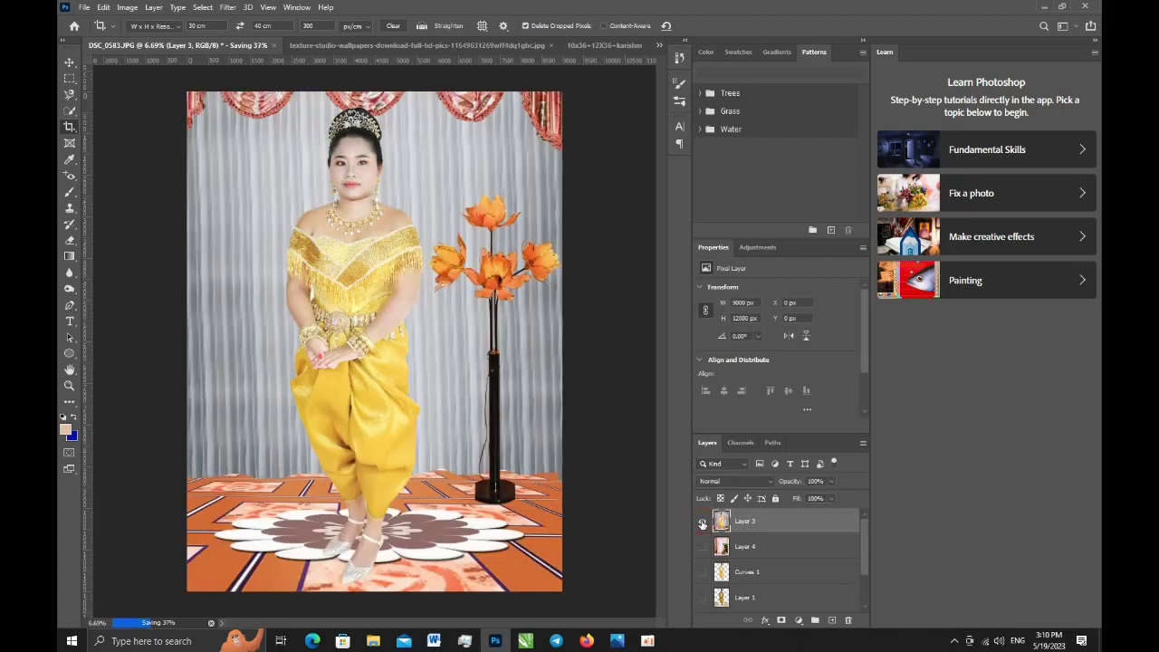
pyautogui.click(701, 522)
pyautogui.scroll(2, 226, 367)
pyautogui.scroll(2, 226, 366)
pyautogui.scroll(-2, 256, 351)
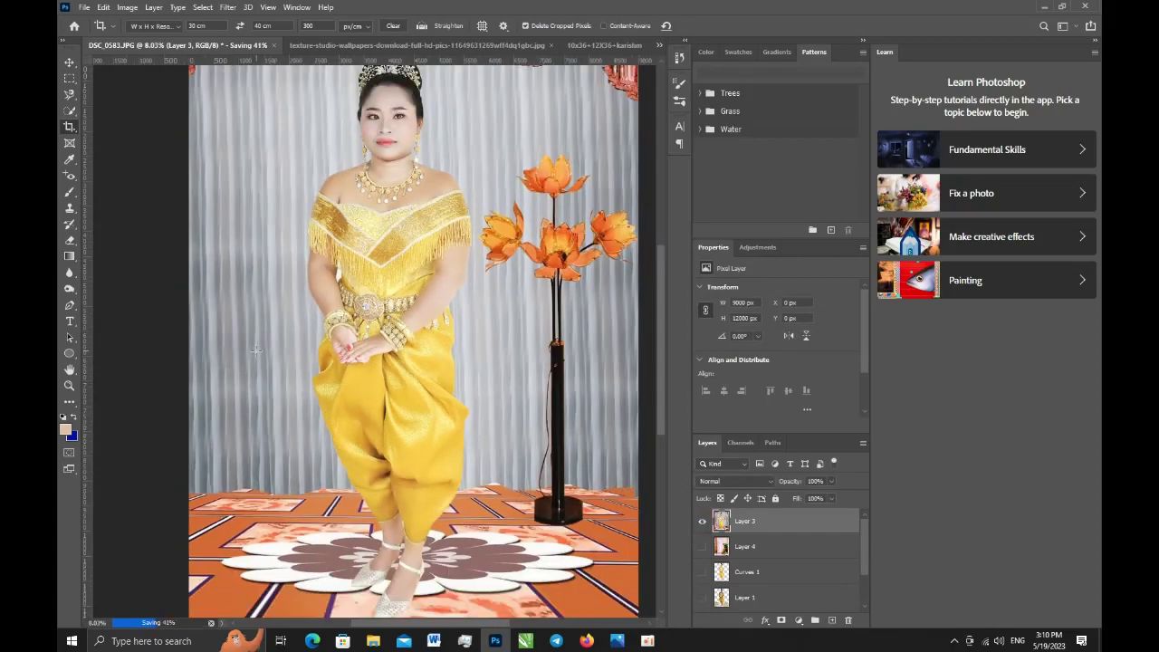
pyautogui.scroll(-1, 256, 350)
pyautogui.scroll(2, 256, 350)
pyautogui.scroll(1, 256, 350)
pyautogui.scroll(-1, 256, 350)
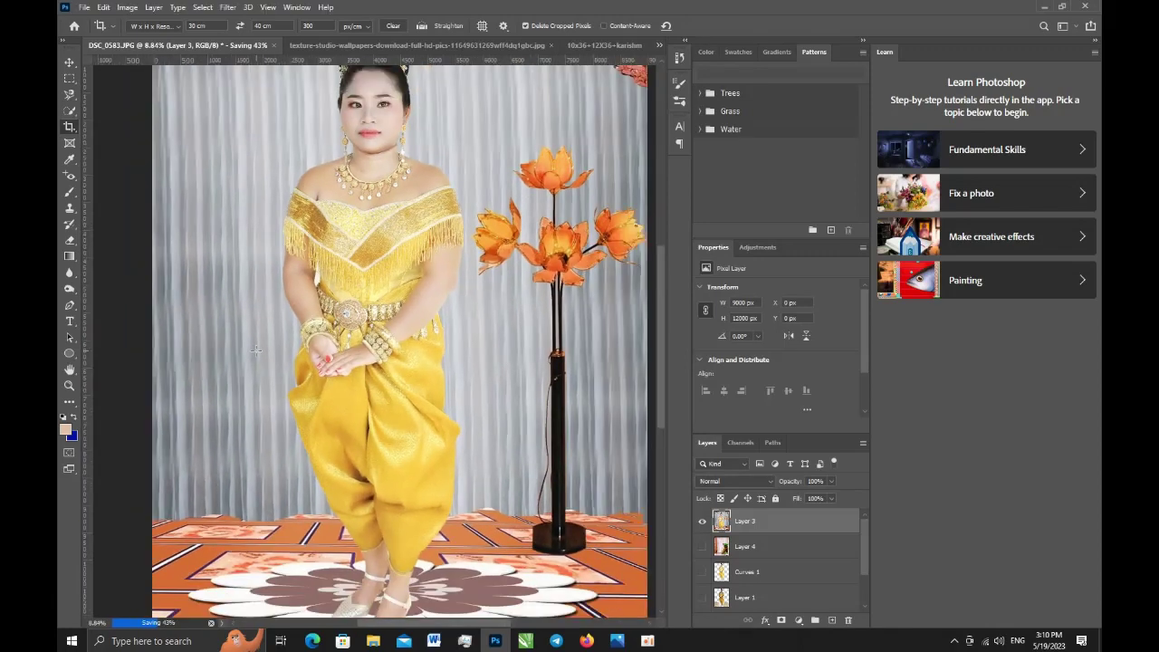
pyautogui.scroll(-1, 256, 351)
pyautogui.scroll(-2, 256, 350)
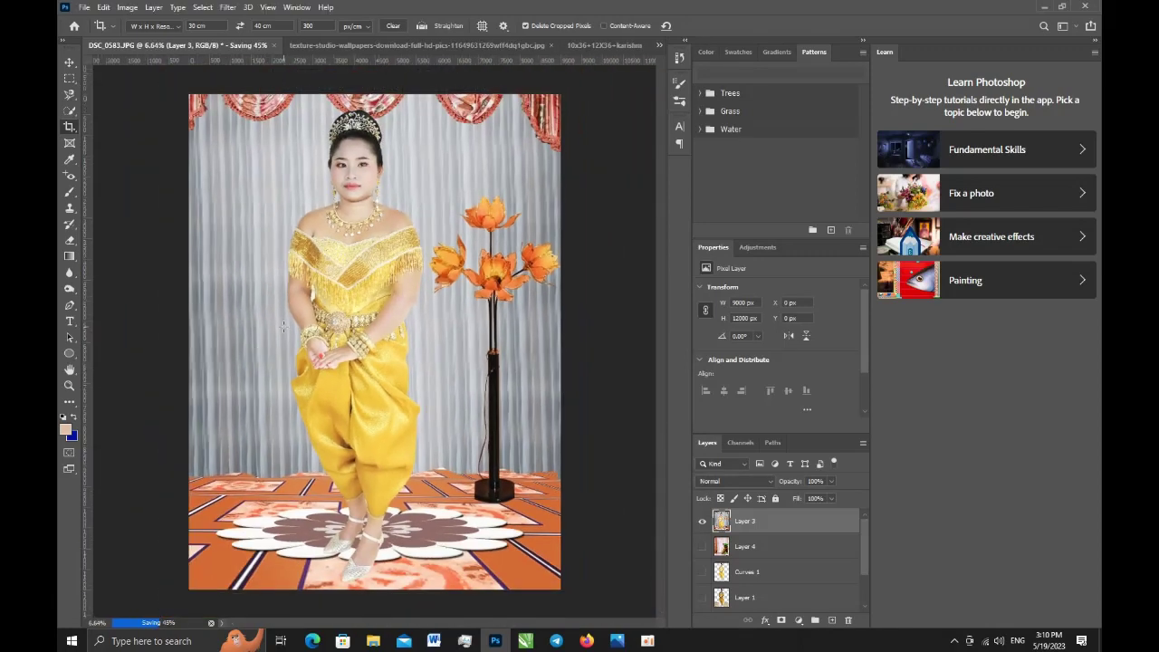